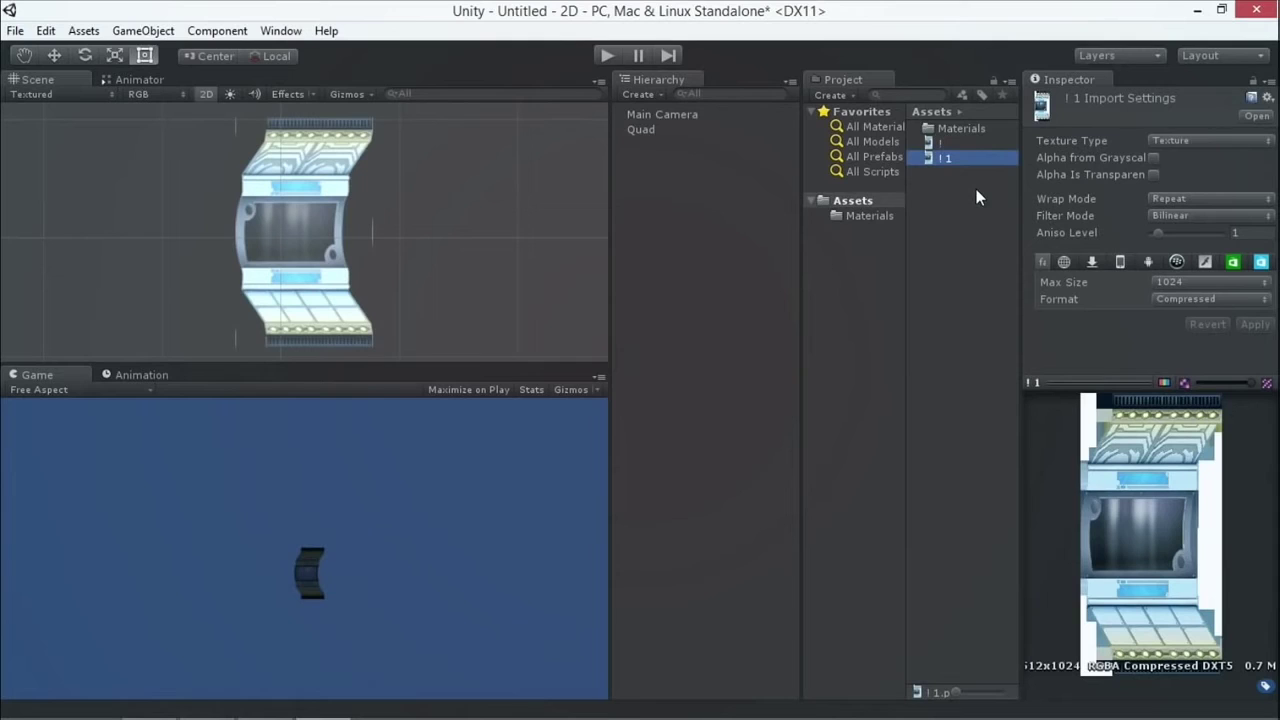
- Set the corridor texture's Texture Type to Sprite (2D and UI) and apply
click(1198, 140)
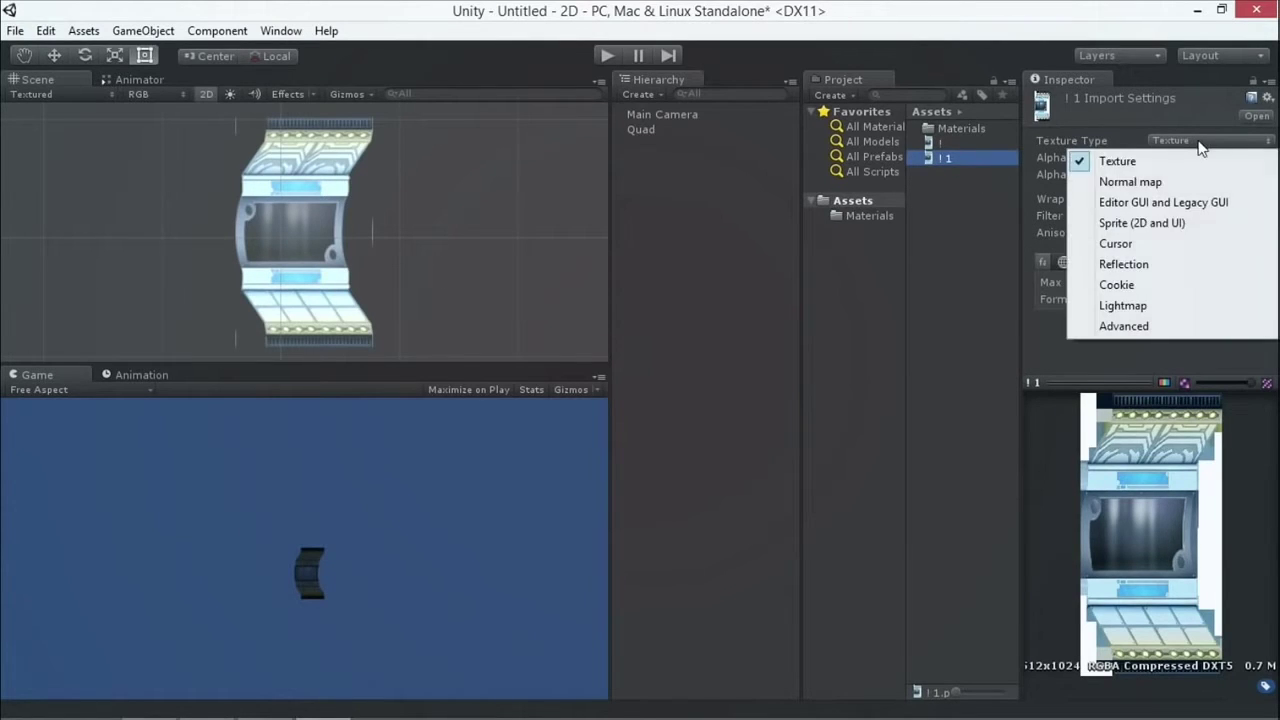
click(1158, 226)
click(1255, 344)
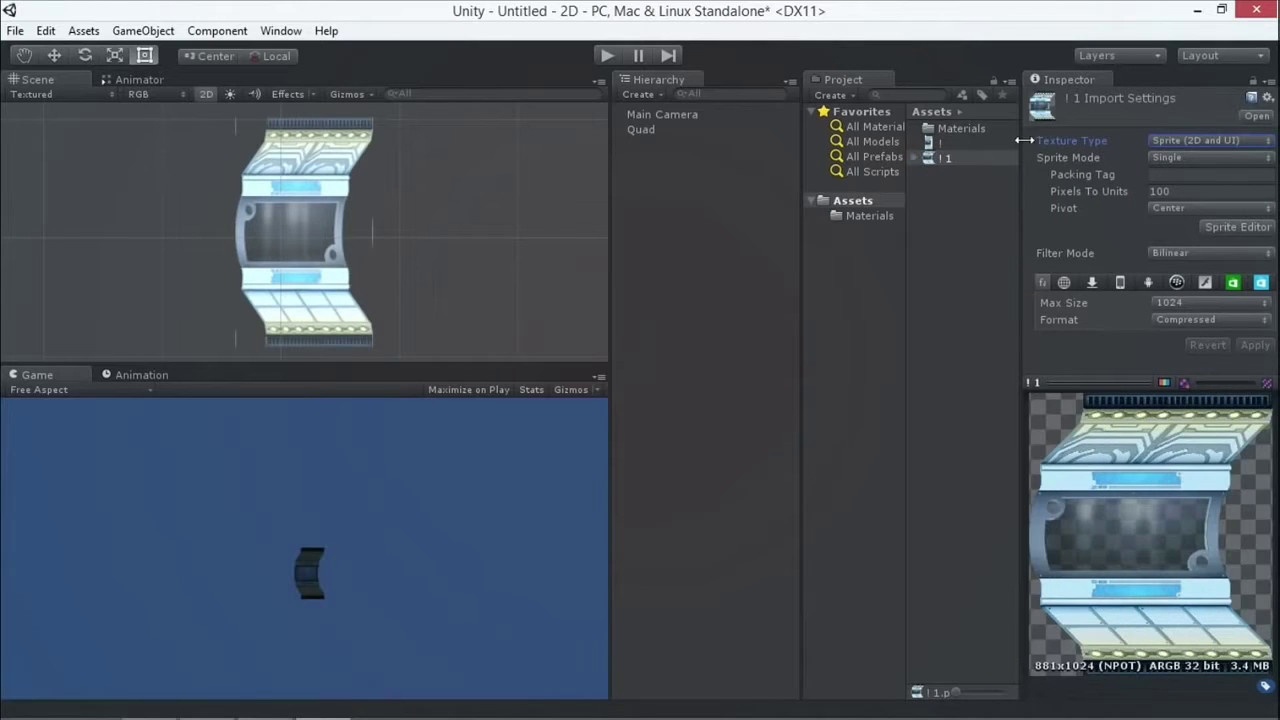
- Place a small copy of the corridor sprite in the scene, right of the quad
drag(923, 158, 430, 228)
scroll(446, 263, down, 2)
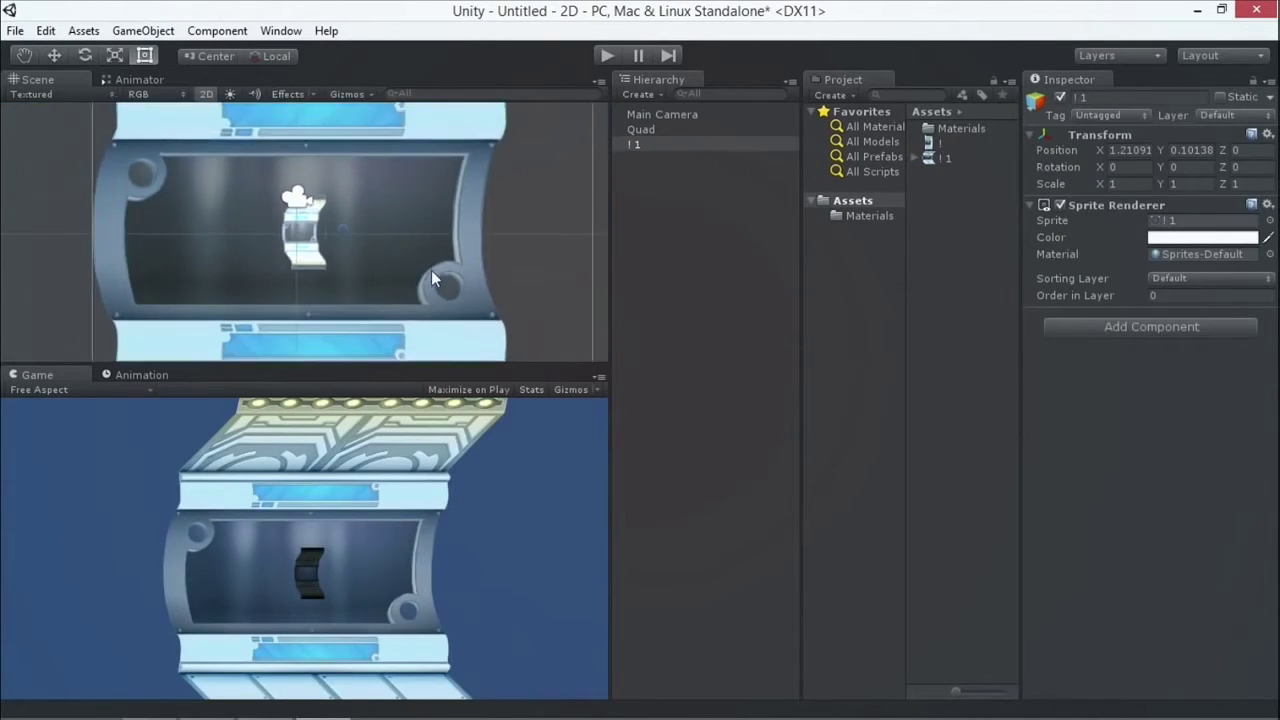
scroll(433, 269, down, 3)
drag(422, 124, 330, 230)
key(f)
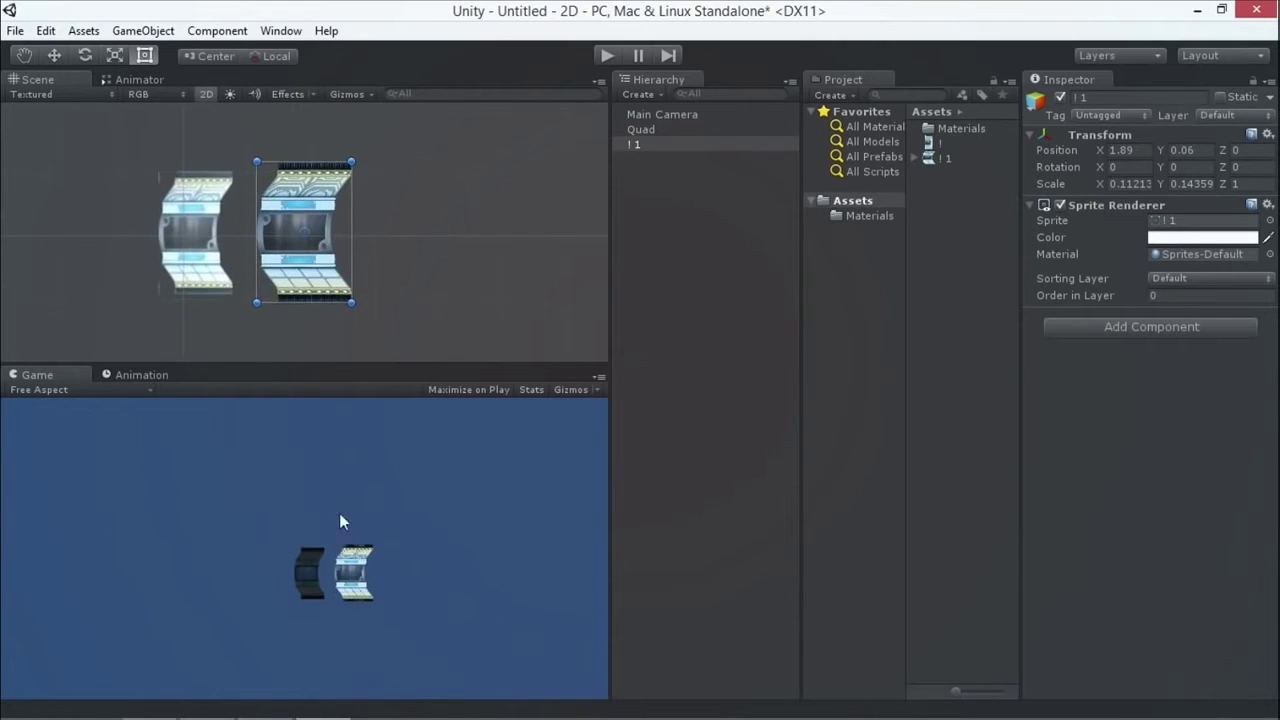
drag(404, 360, 423, 629)
drag(336, 291, 466, 301)
- Enlarge the Quad to a scale of 1.58641 × 2.51609
click(165, 277)
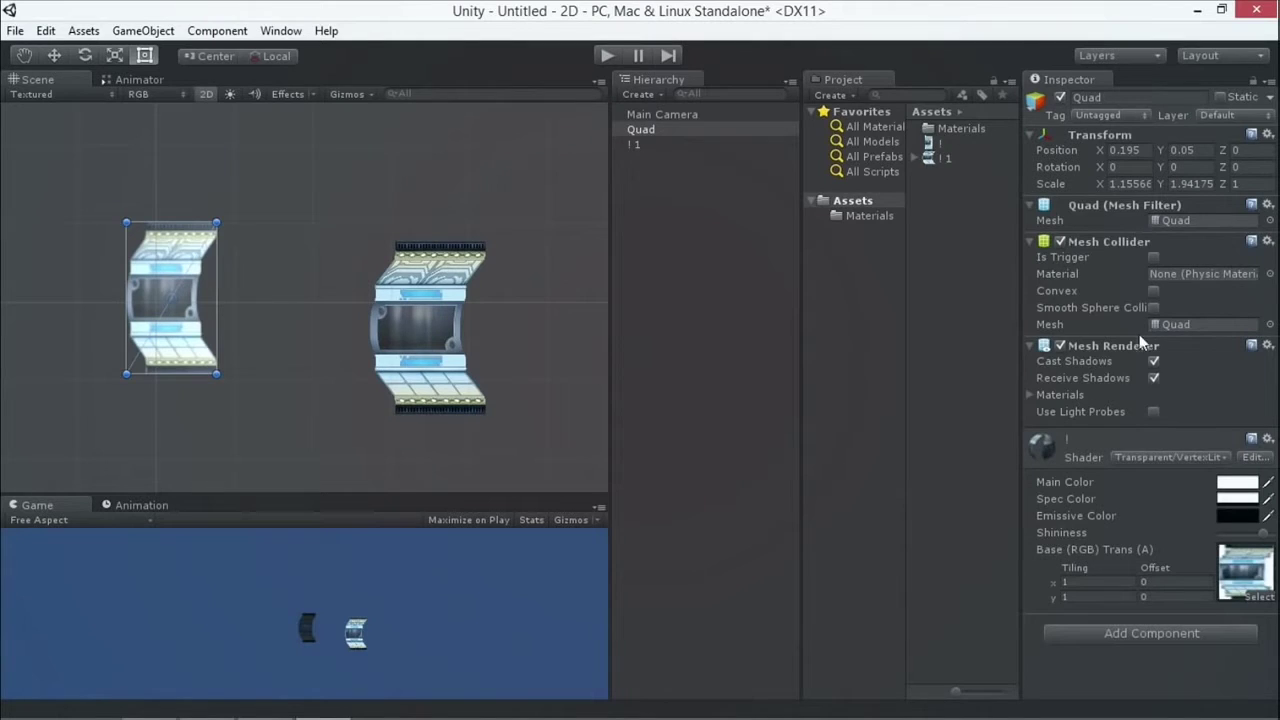
click(425, 290)
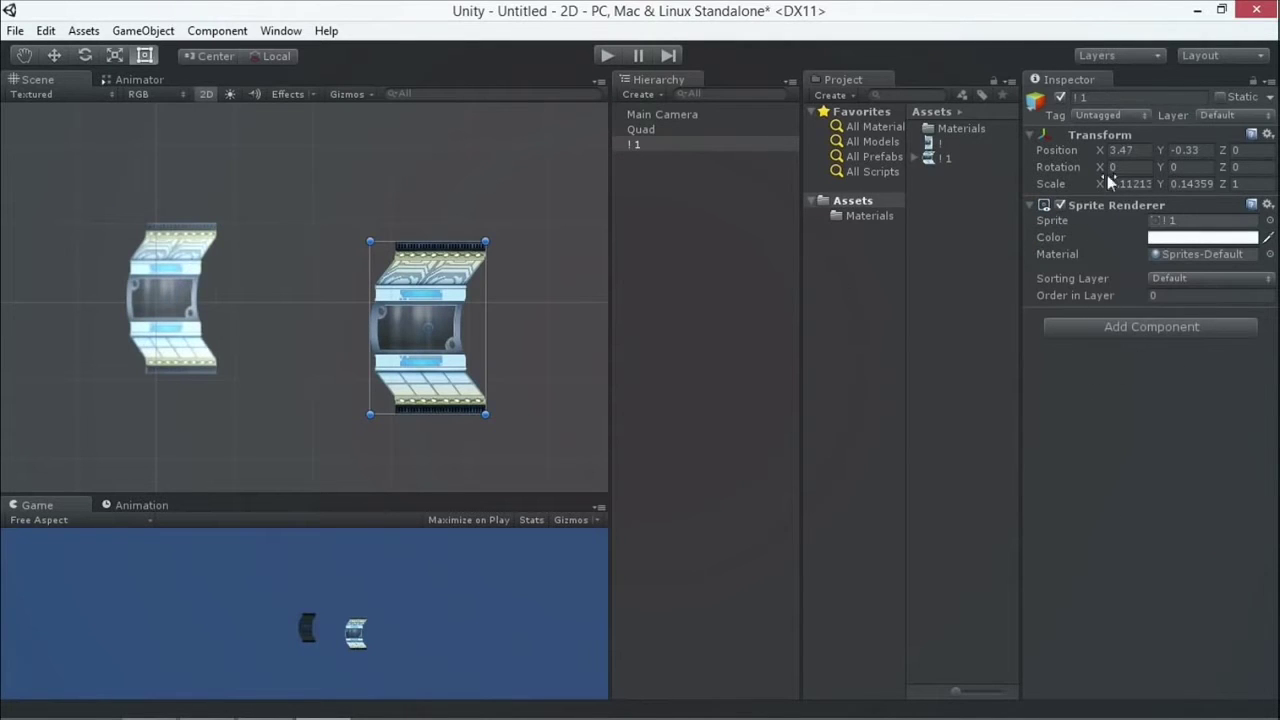
click(140, 314)
drag(217, 374, 250, 418)
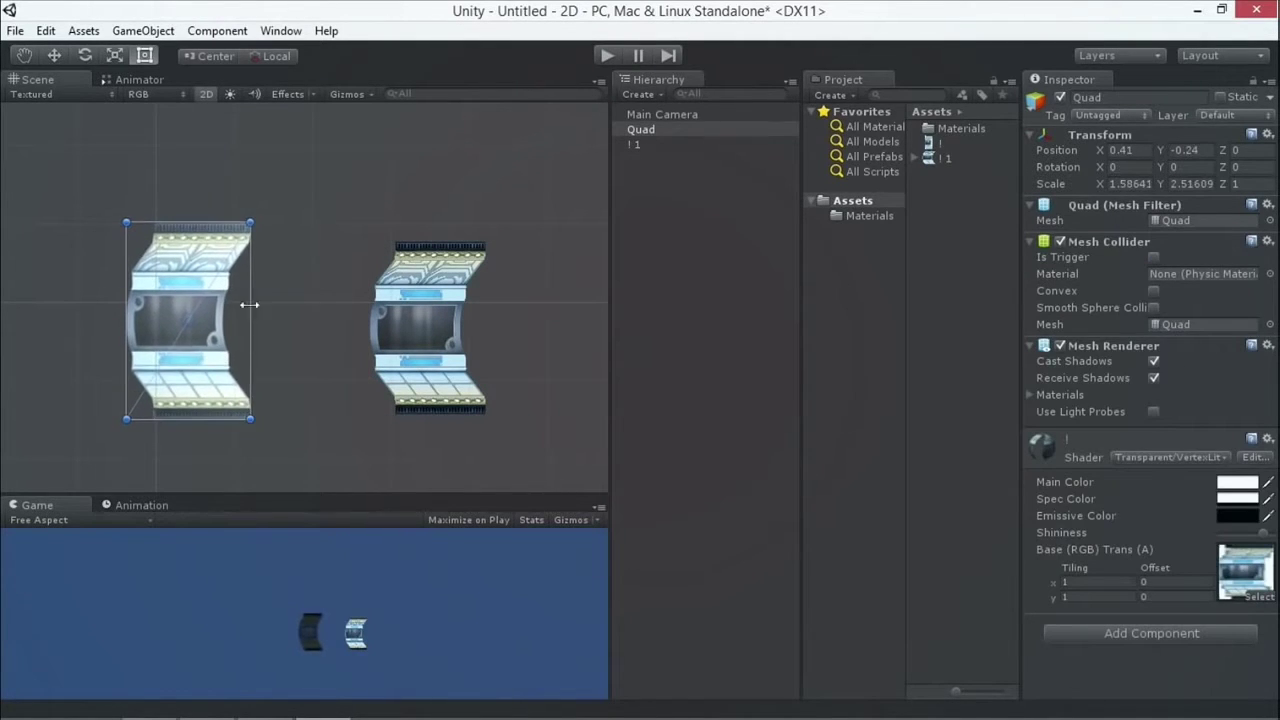
click(159, 95)
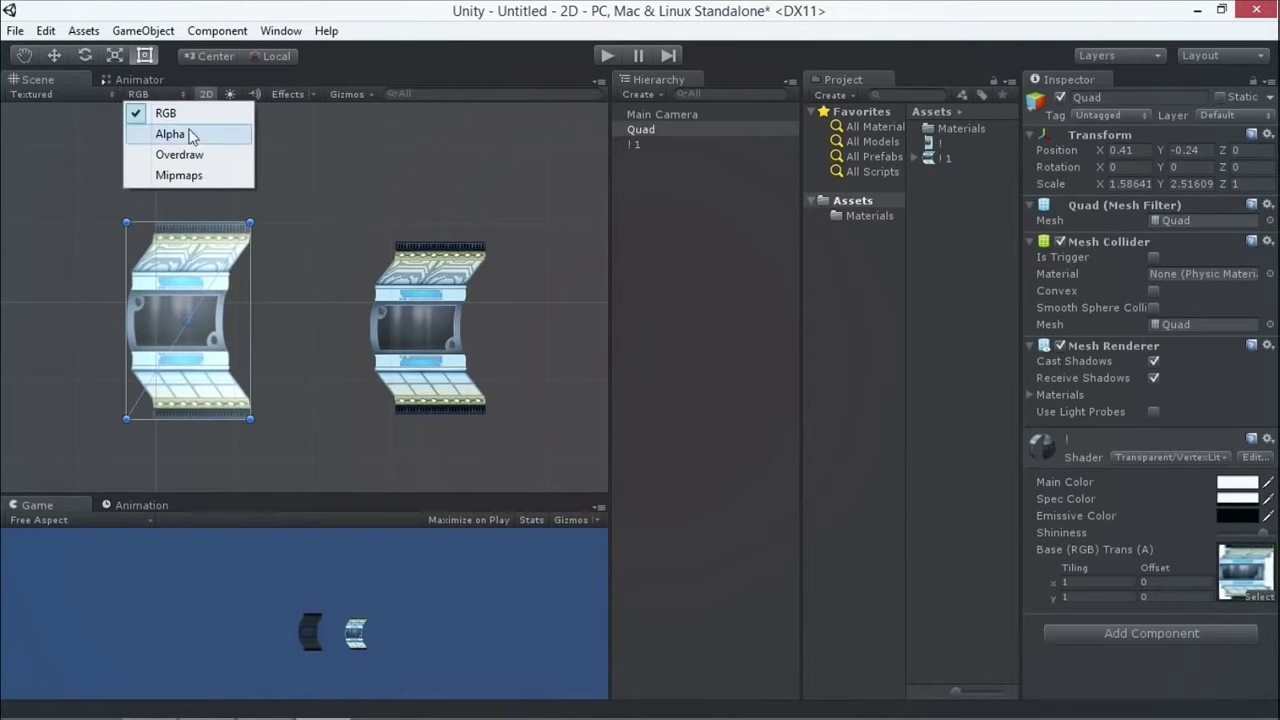
click(190, 155)
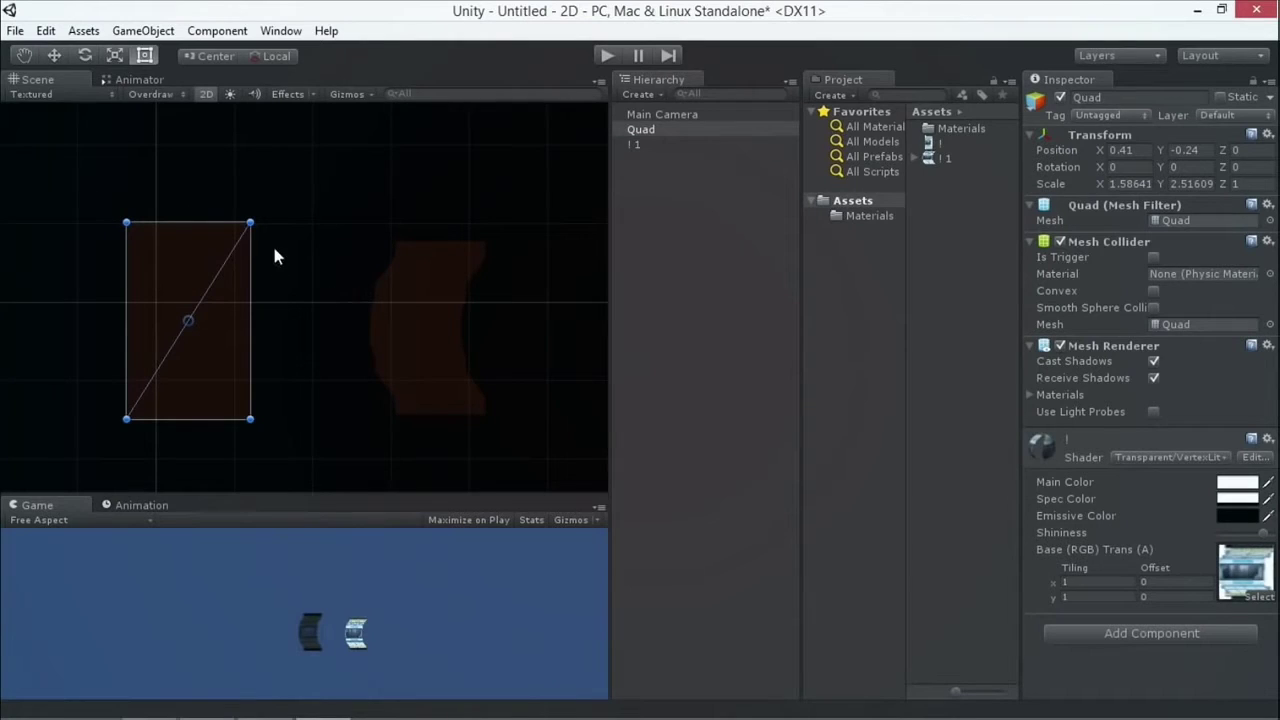
scroll(157, 306, up, 1)
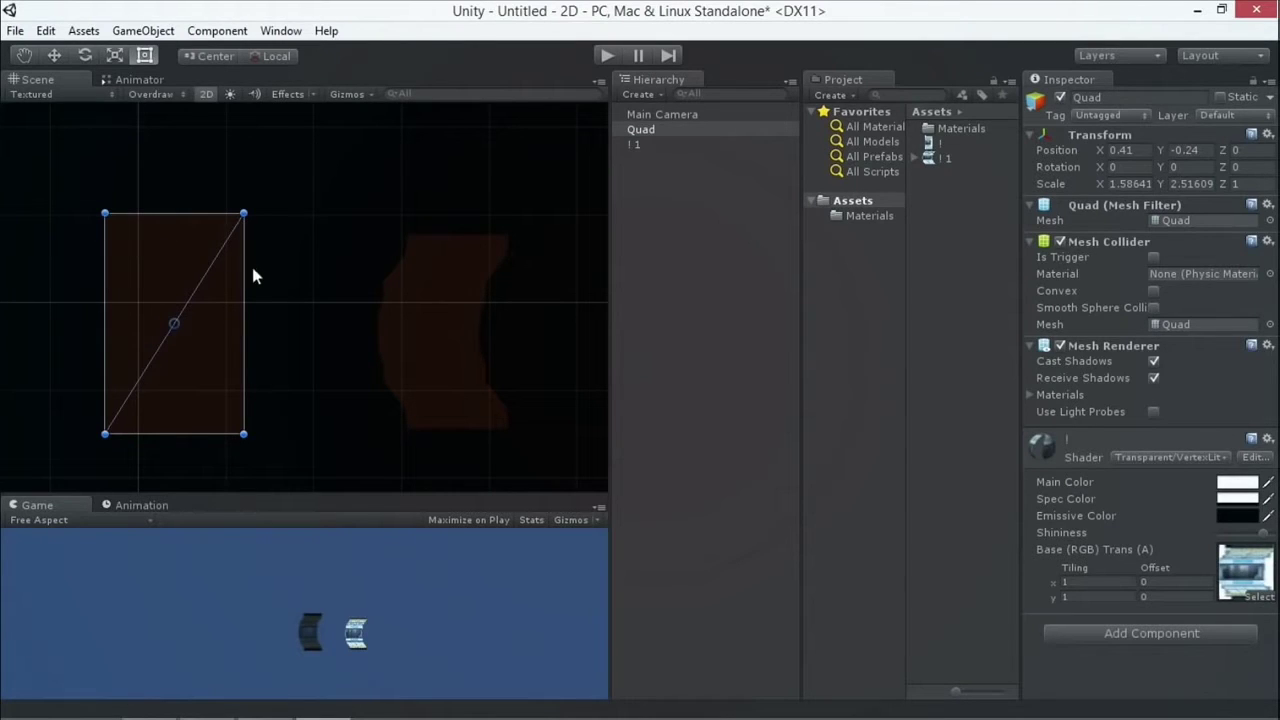
click(447, 395)
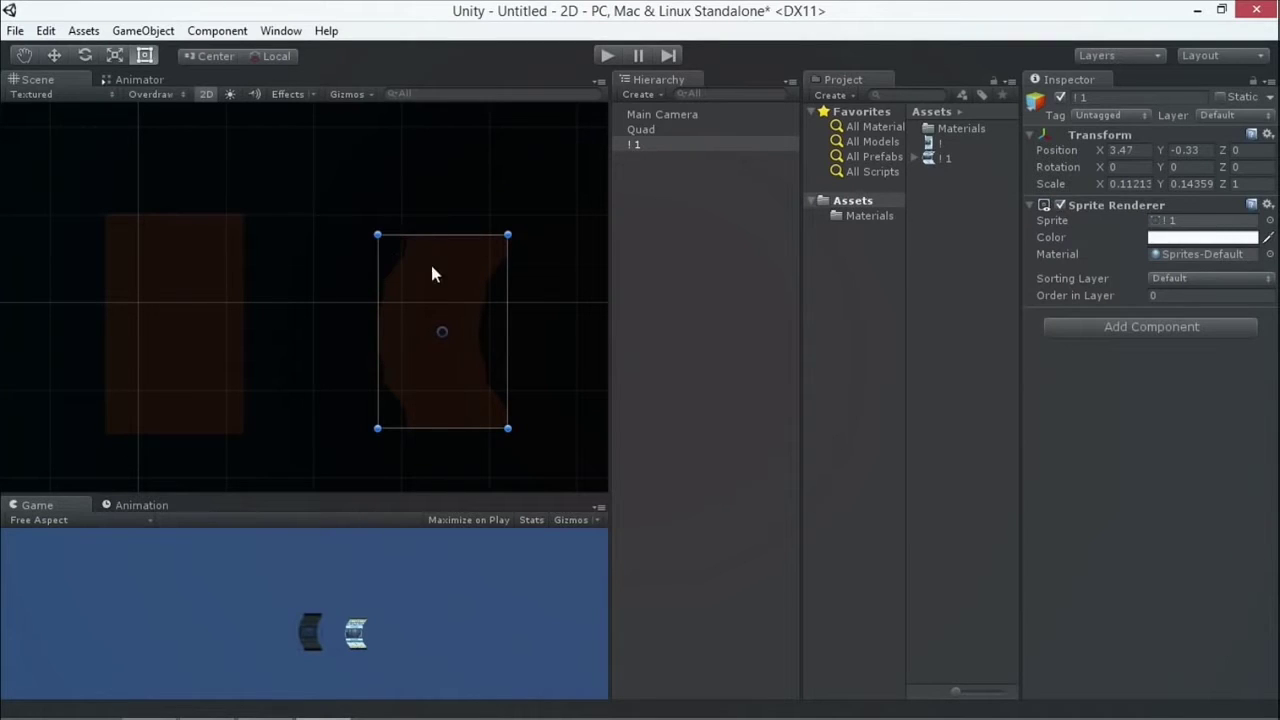
click(155, 94)
click(164, 113)
click(144, 93)
click(201, 117)
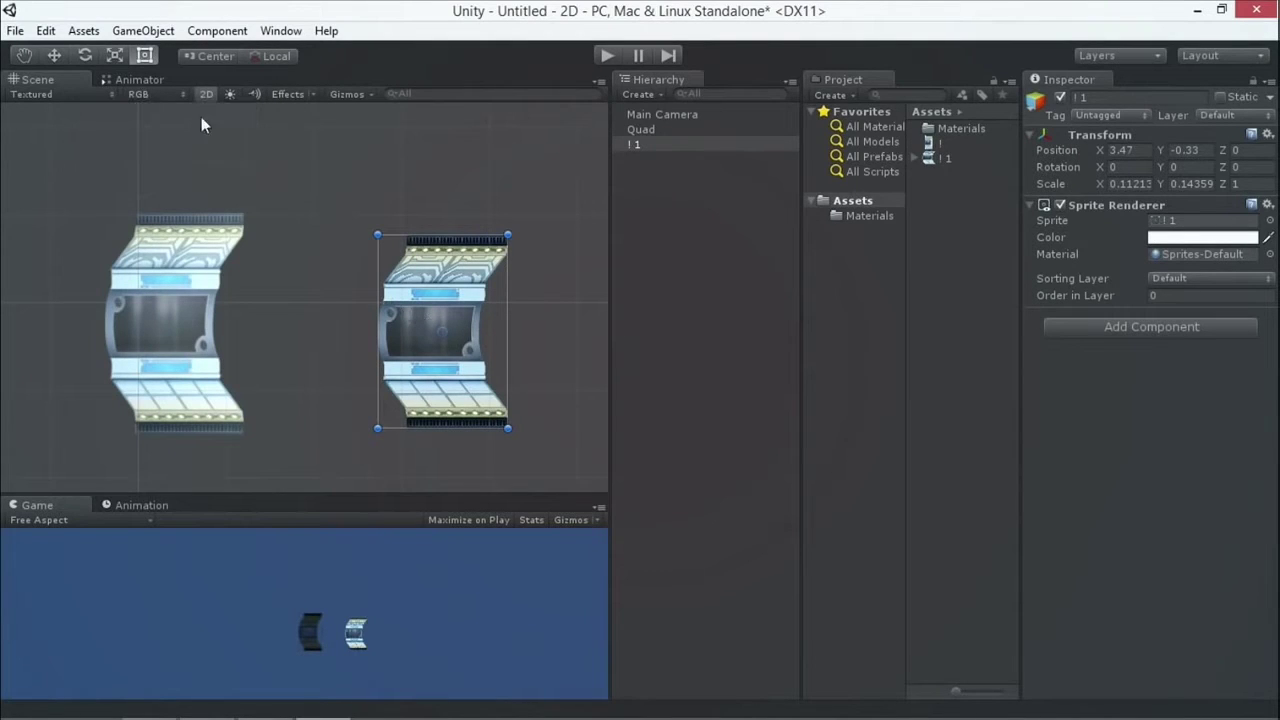
click(60, 93)
click(62, 153)
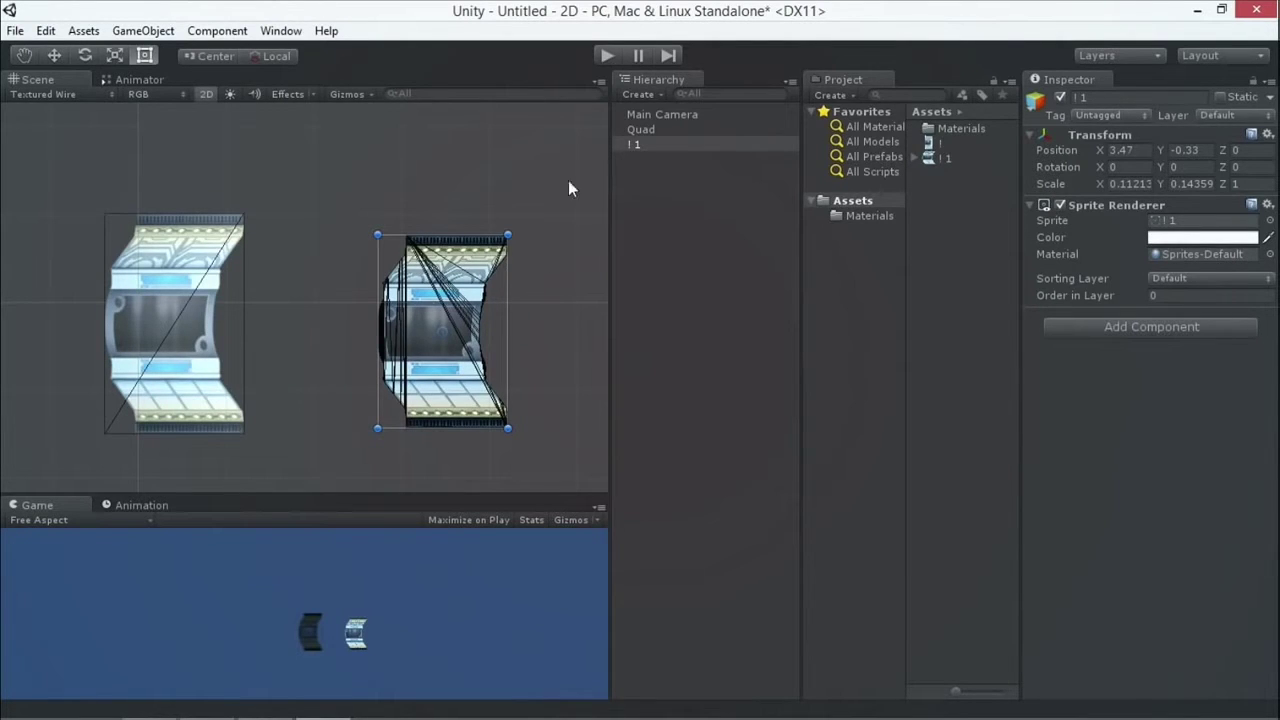
- Select the Quad object in the Hierarchy
click(636, 130)
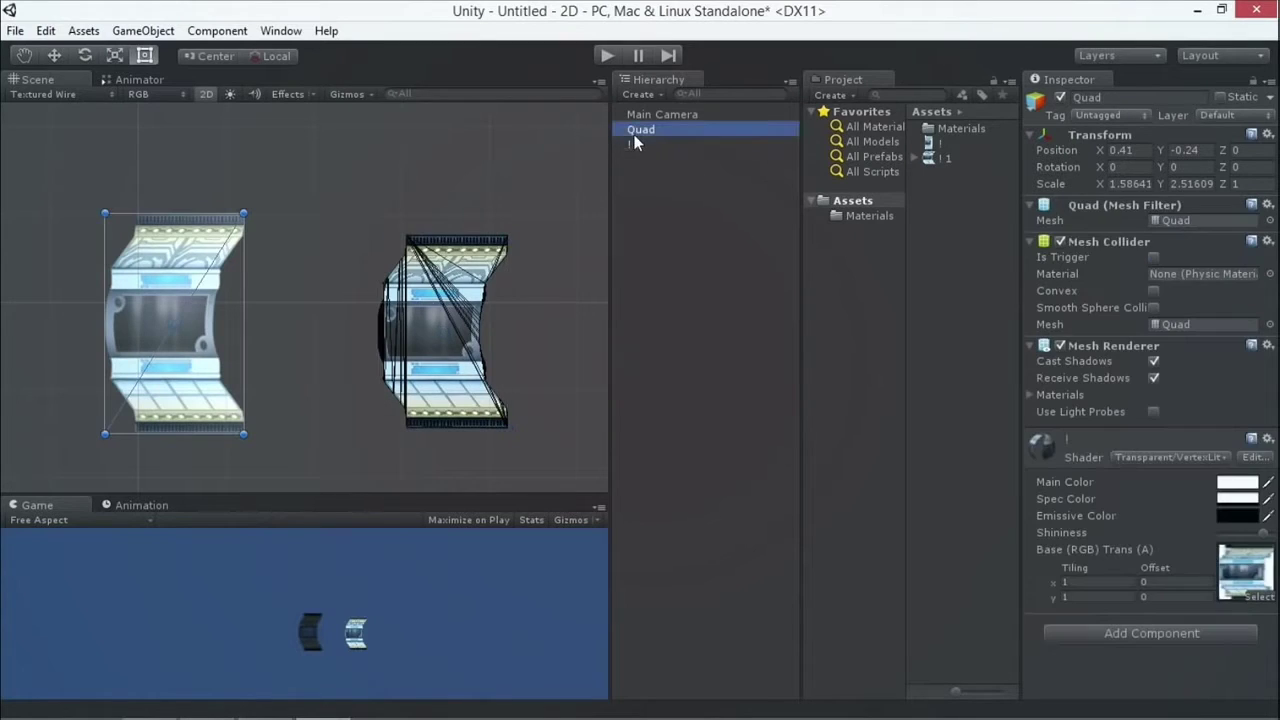
- Delete the corridor sprite object from the Hierarchy
click(642, 145)
right_click(643, 145)
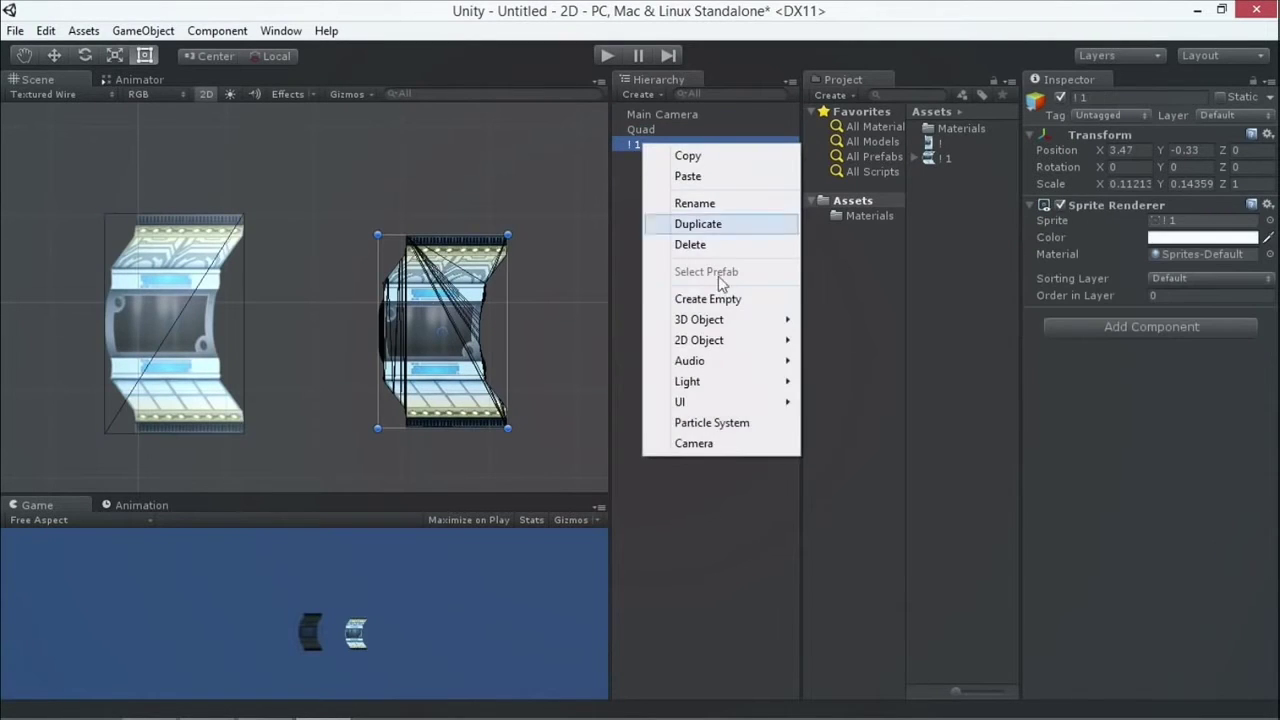
click(705, 244)
- Delete both corridor texture assets from the Project panel, then delete the Quad
click(936, 145)
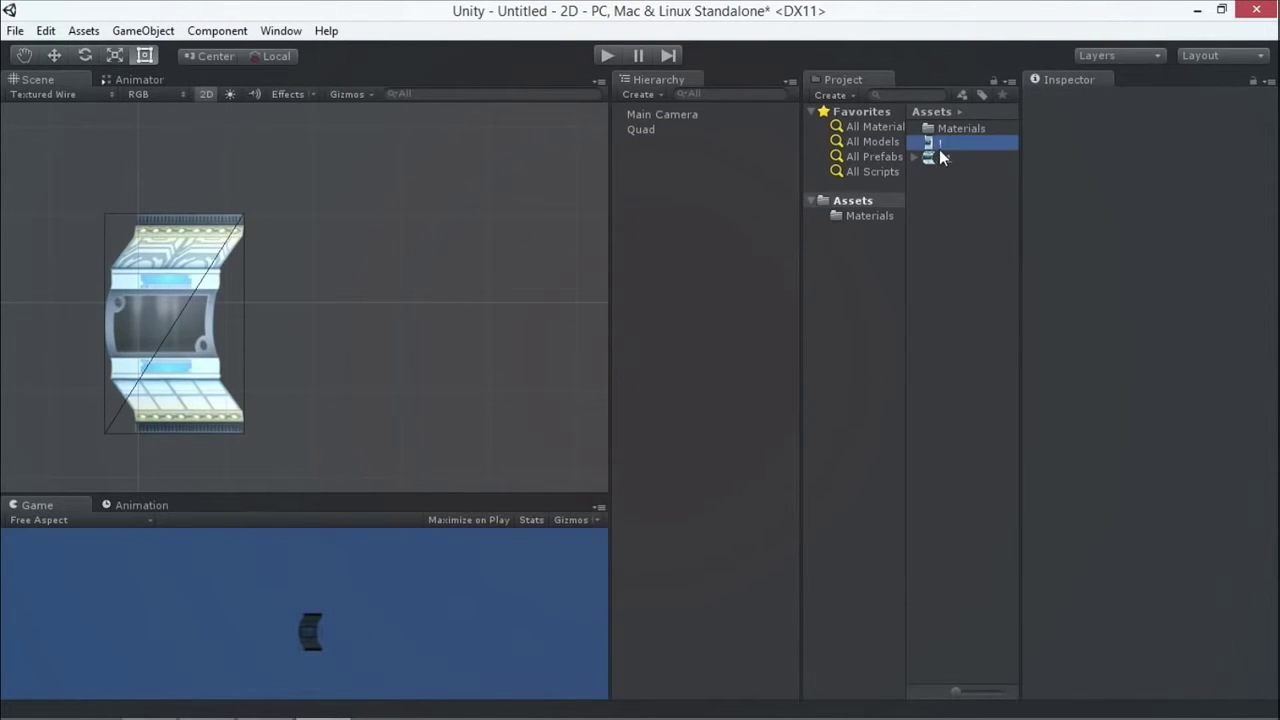
click(933, 173)
click(931, 157)
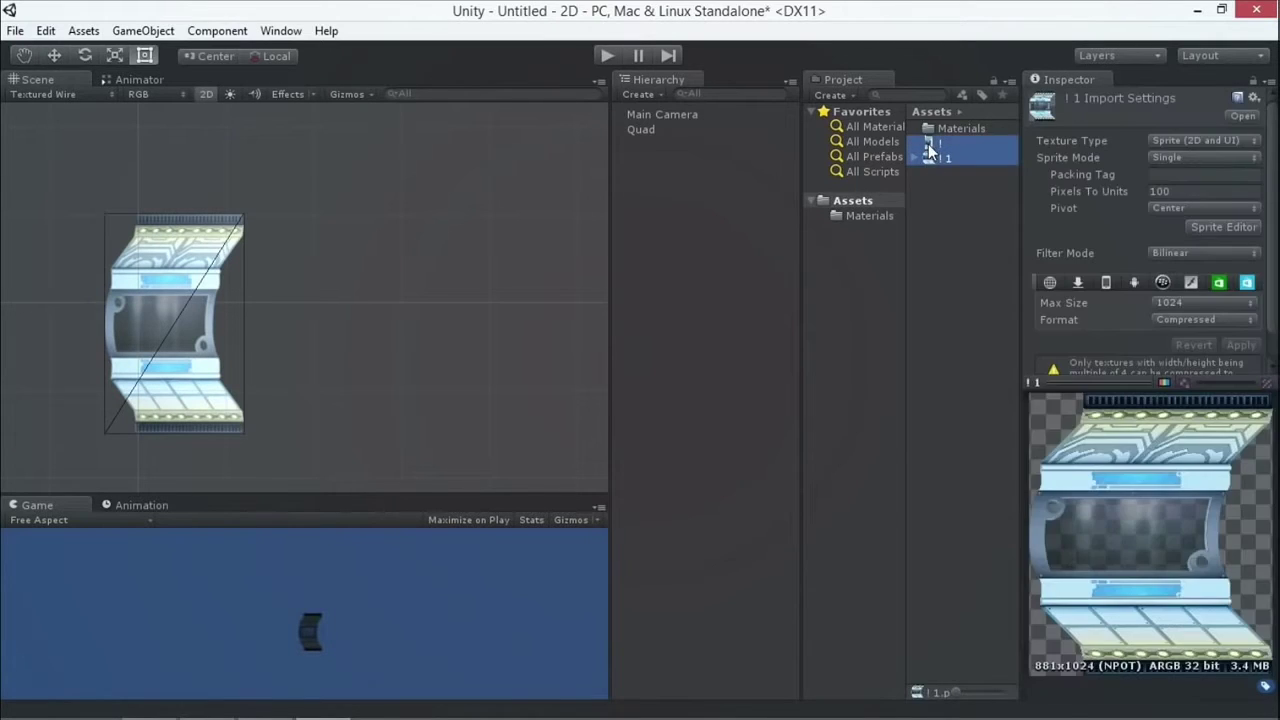
ctrl+click(930, 143)
right_click(930, 145)
click(977, 218)
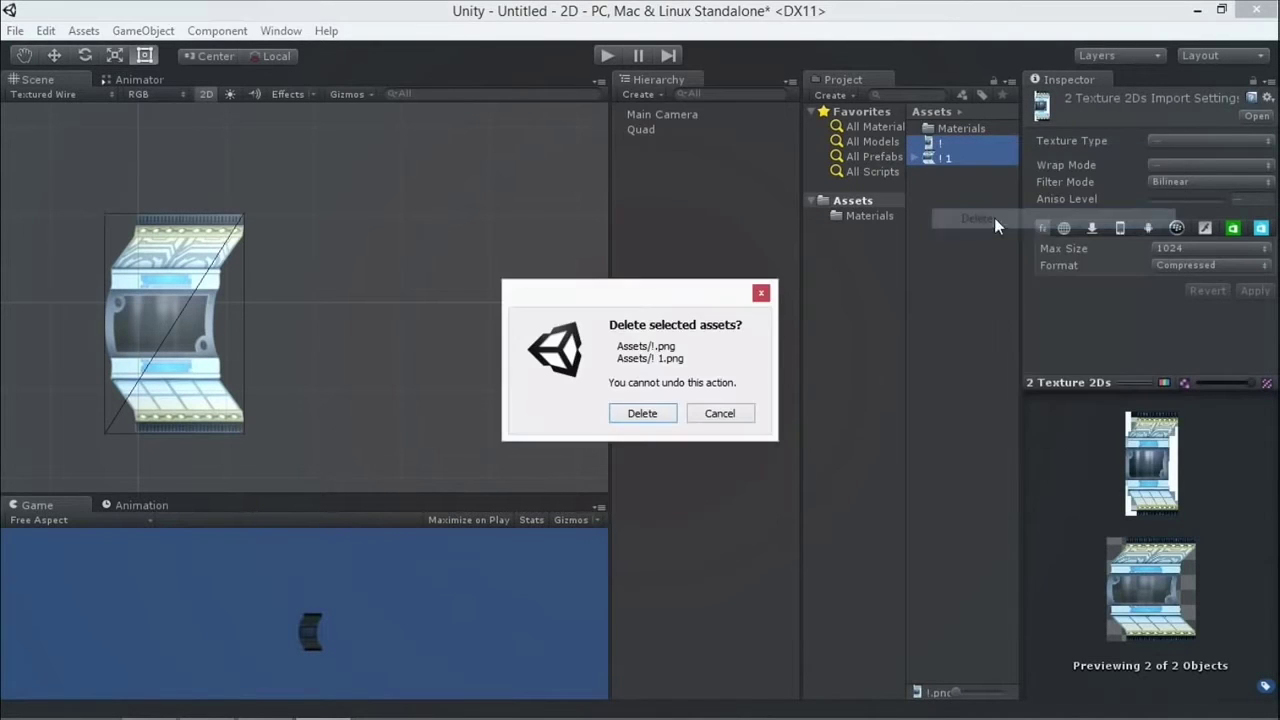
click(638, 418)
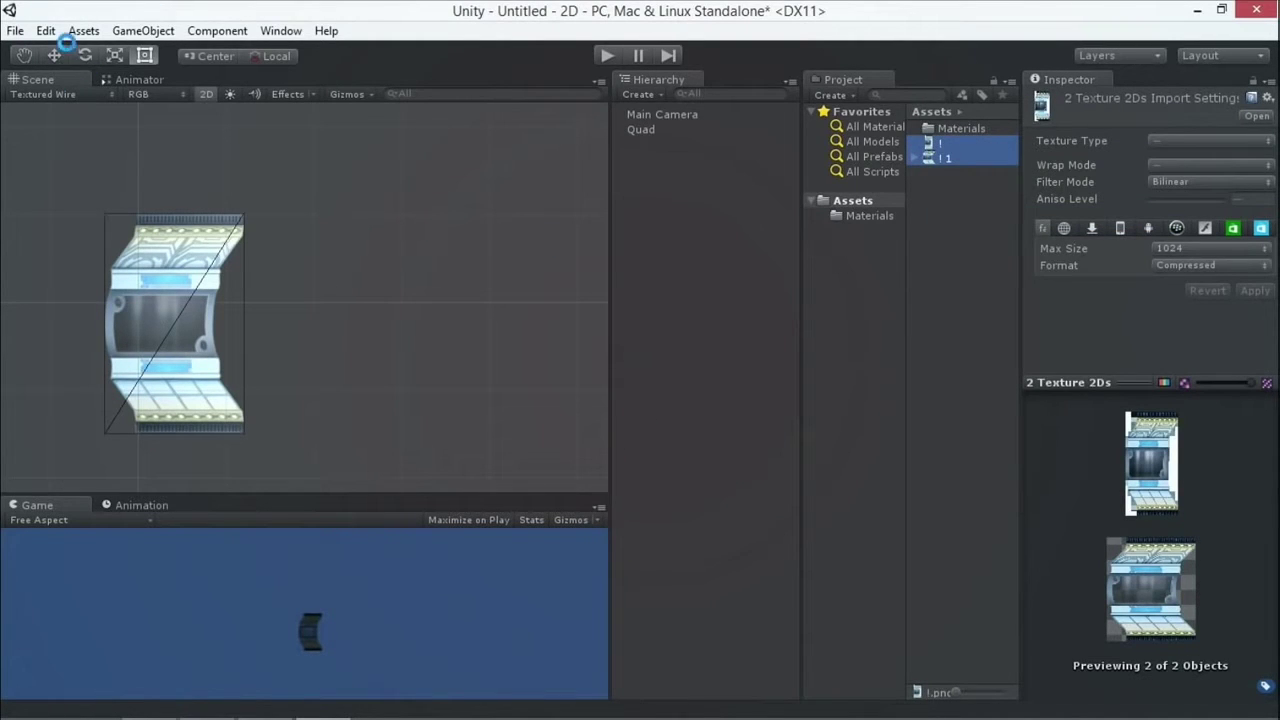
right_click(640, 130)
click(690, 226)
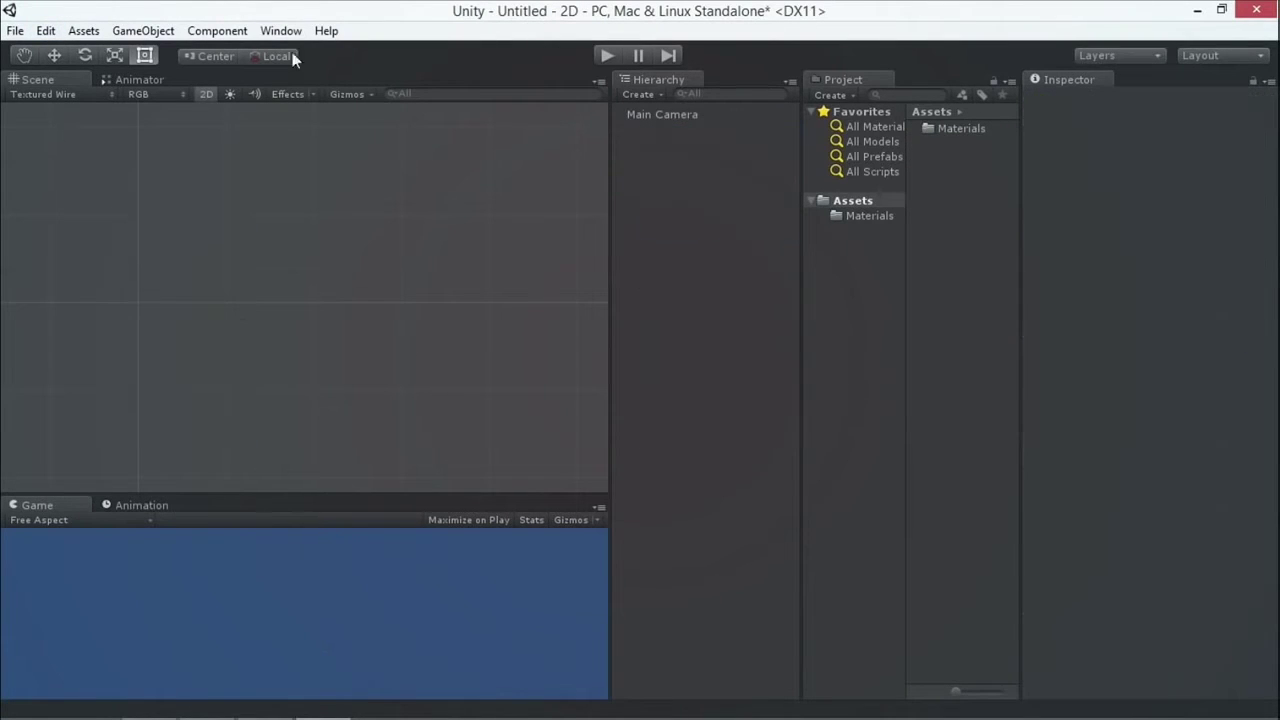
- Set Default Behavior Mode to 2D in Project Settings > Editor
click(46, 31)
mouse_move(137, 452)
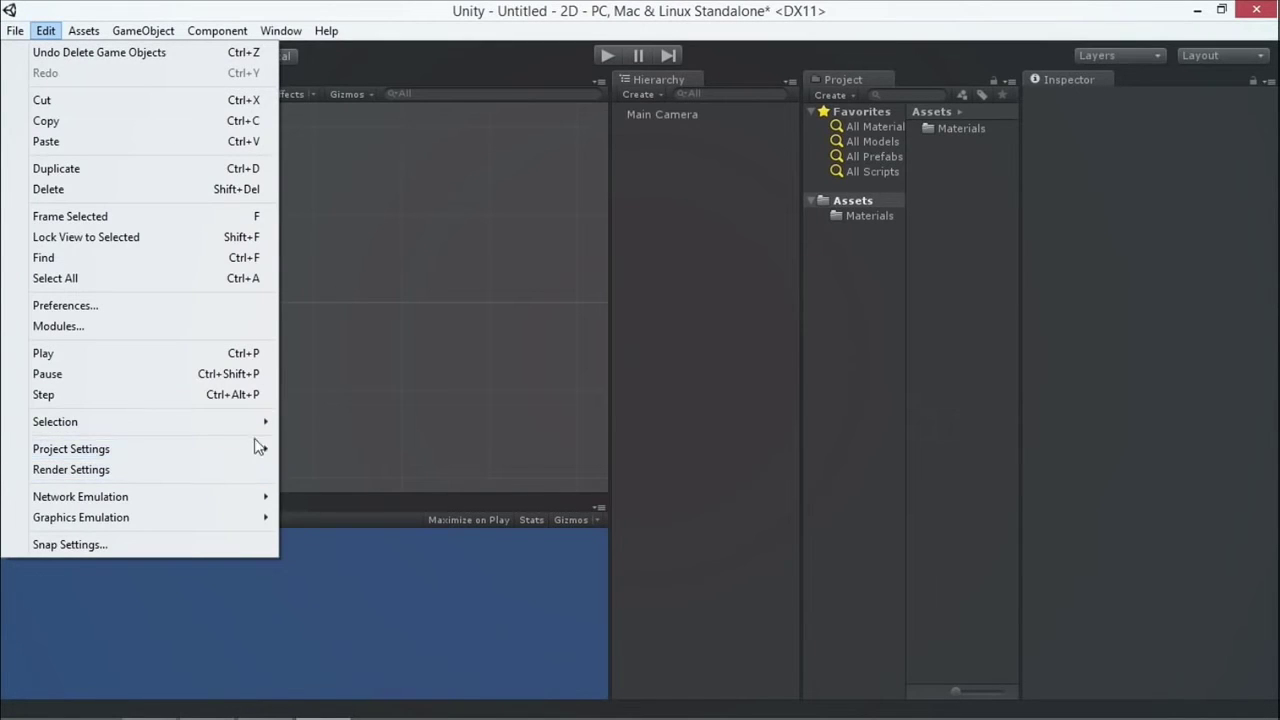
mouse_move(258, 448)
click(310, 655)
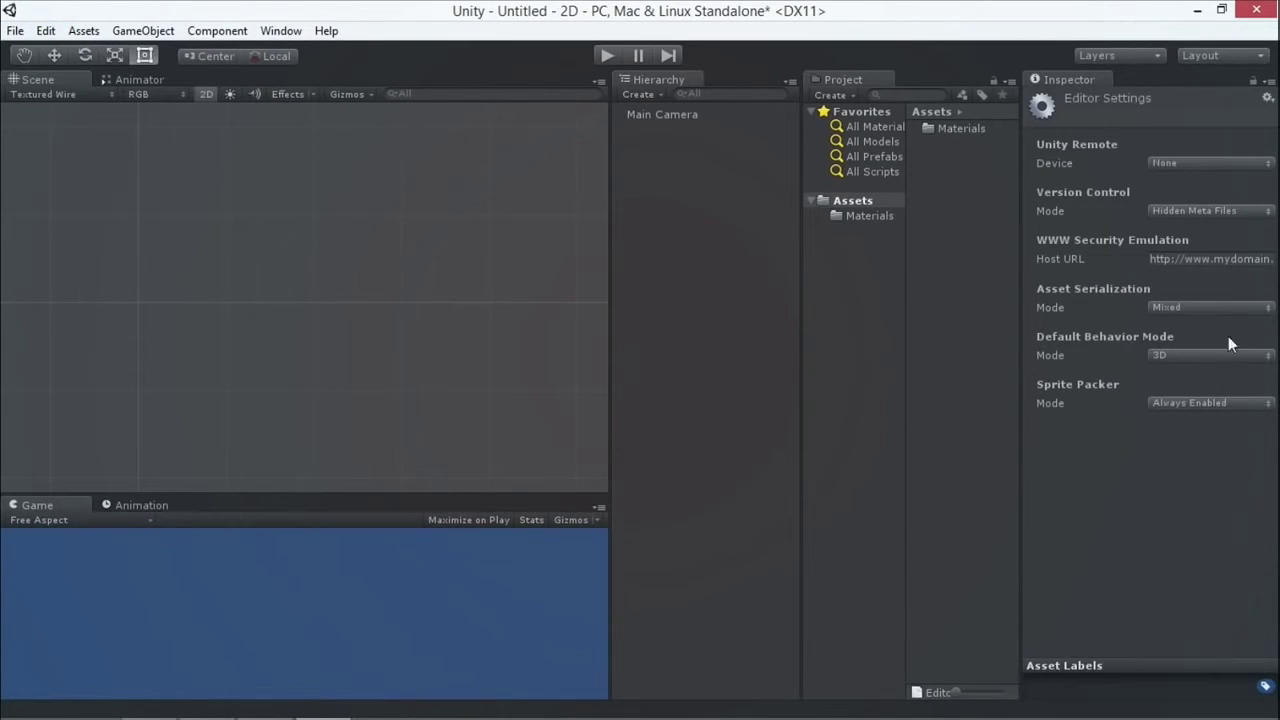
click(1167, 355)
click(1183, 393)
click(45, 31)
mouse_move(129, 449)
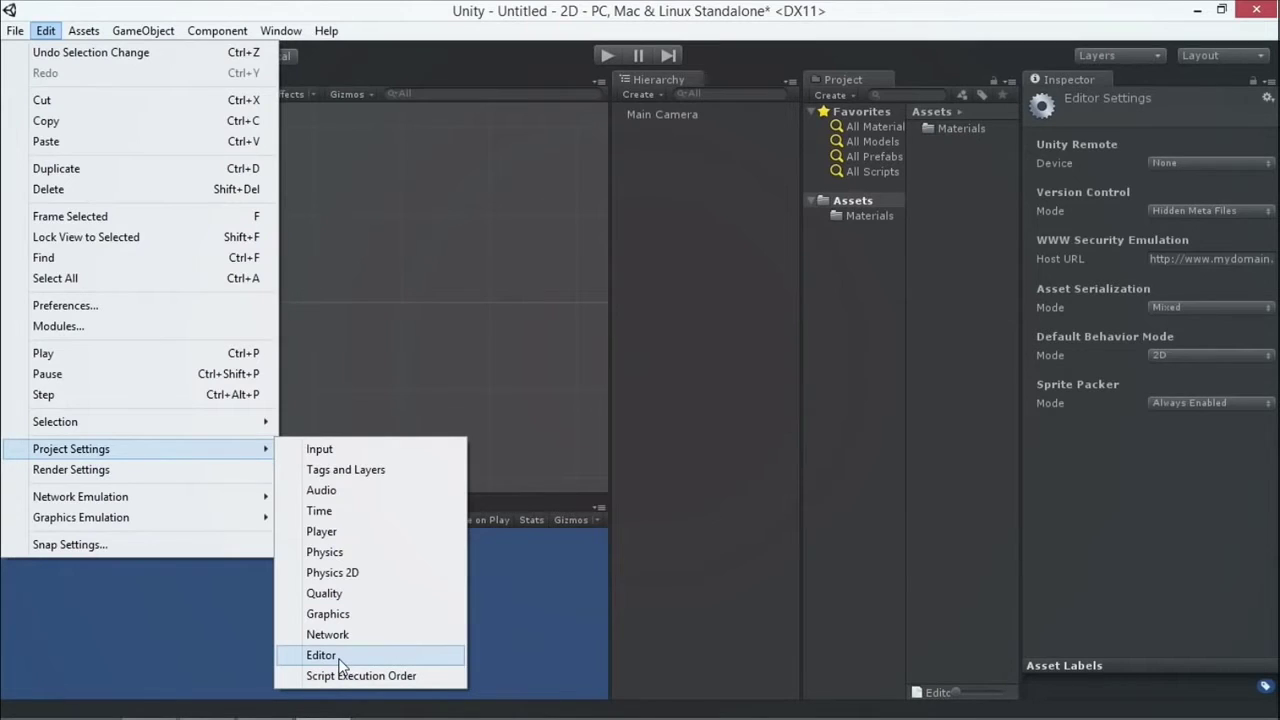
click(355, 329)
- Copy the 10thPlanet_GameReady folder from Explorer's Assets folder into Unity's Project Assets
click(149, 697)
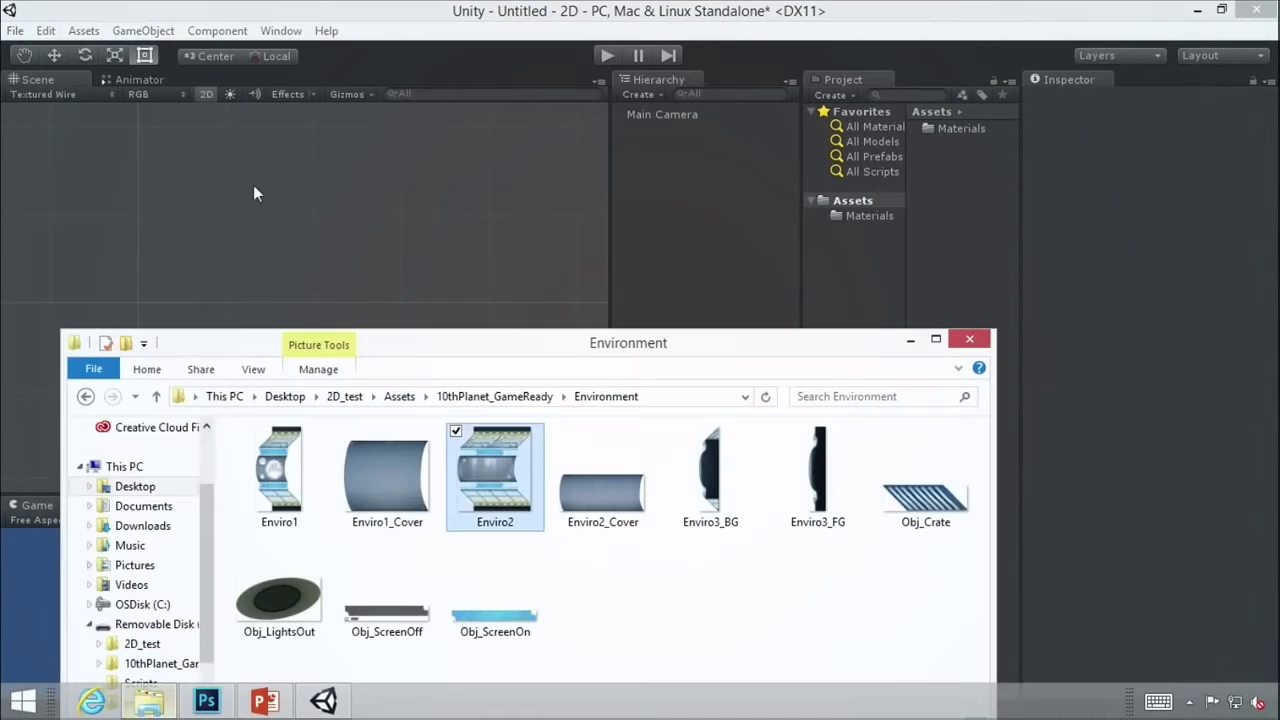
drag(192, 342, 155, 192)
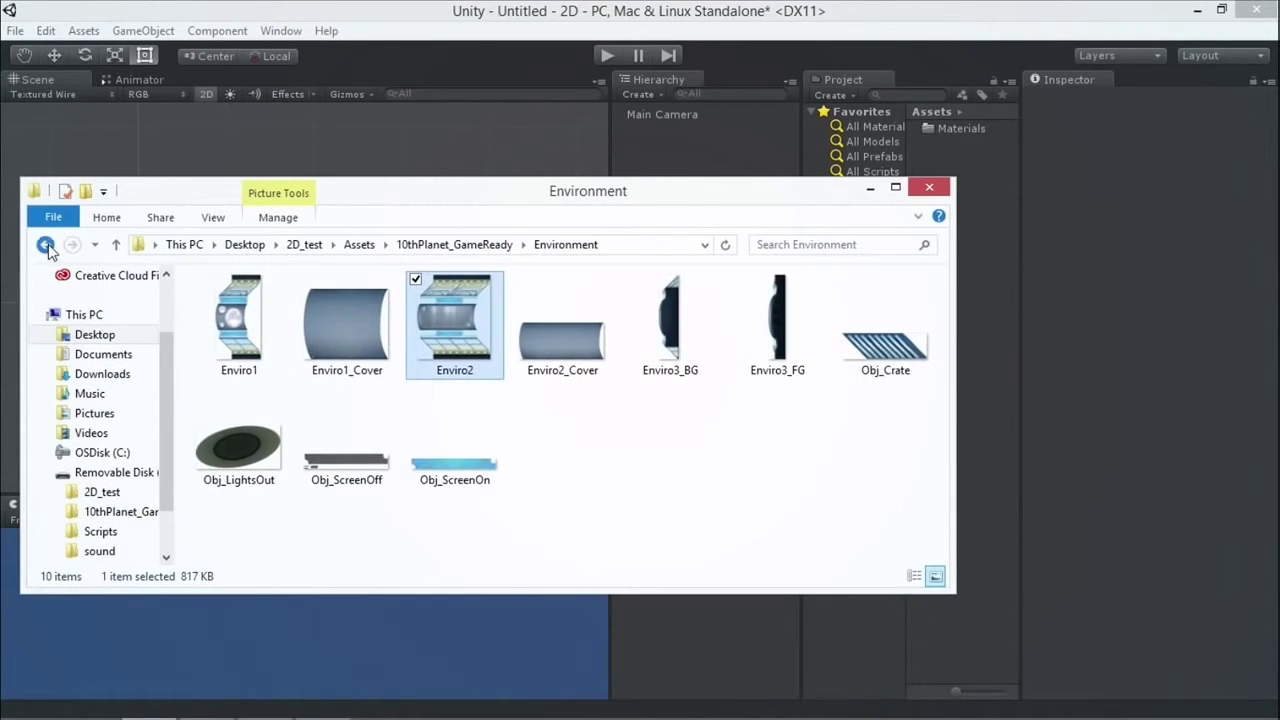
click(45, 244)
click(45, 244)
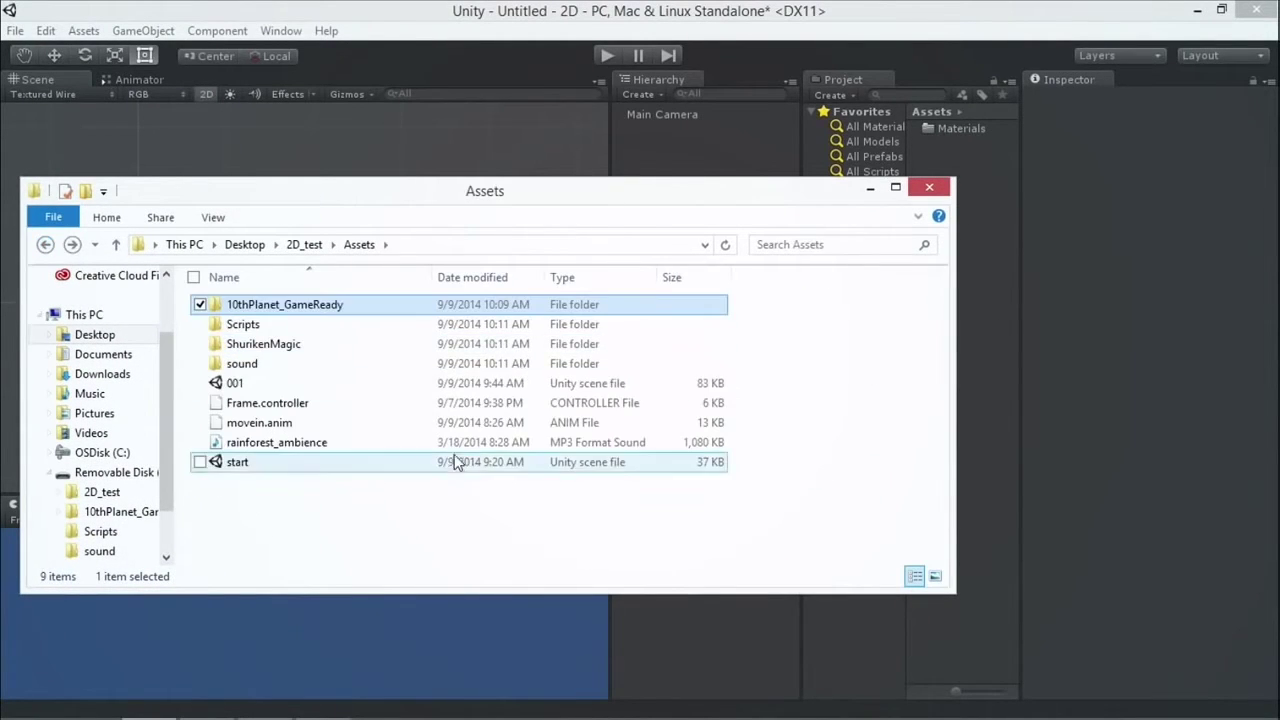
drag(597, 194, 651, 428)
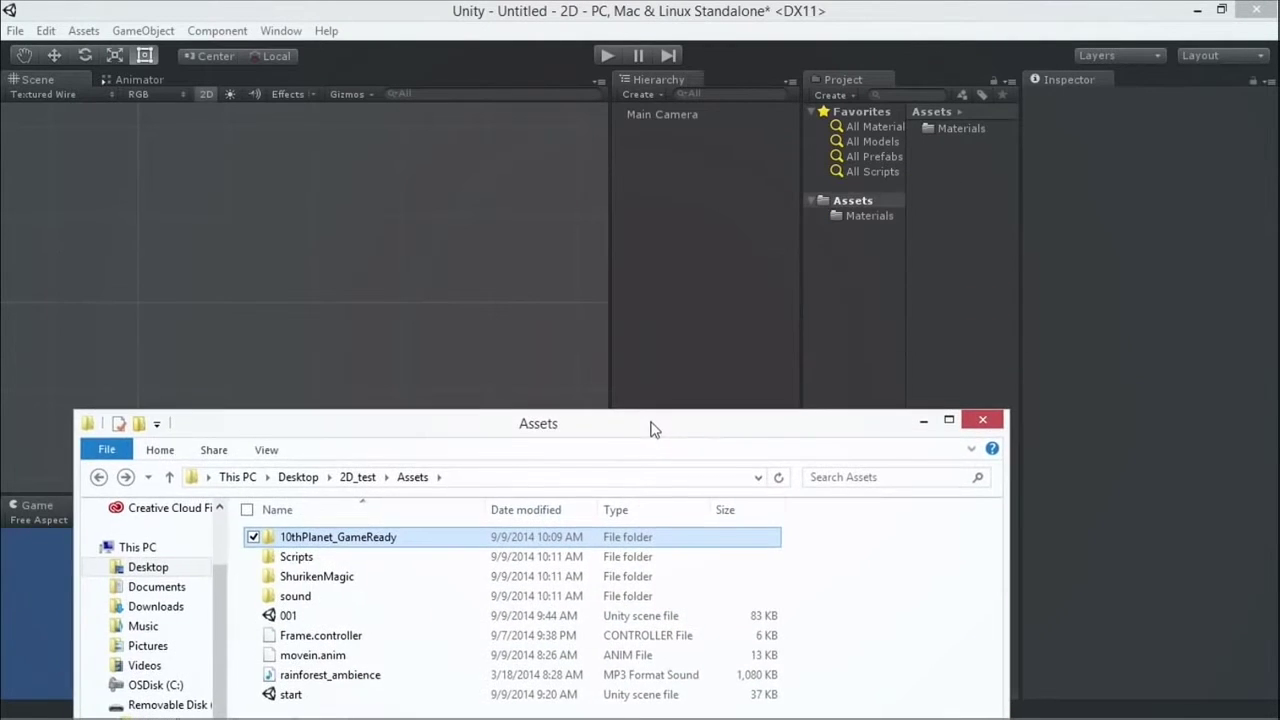
drag(303, 540, 998, 312)
drag(873, 180, 858, 200)
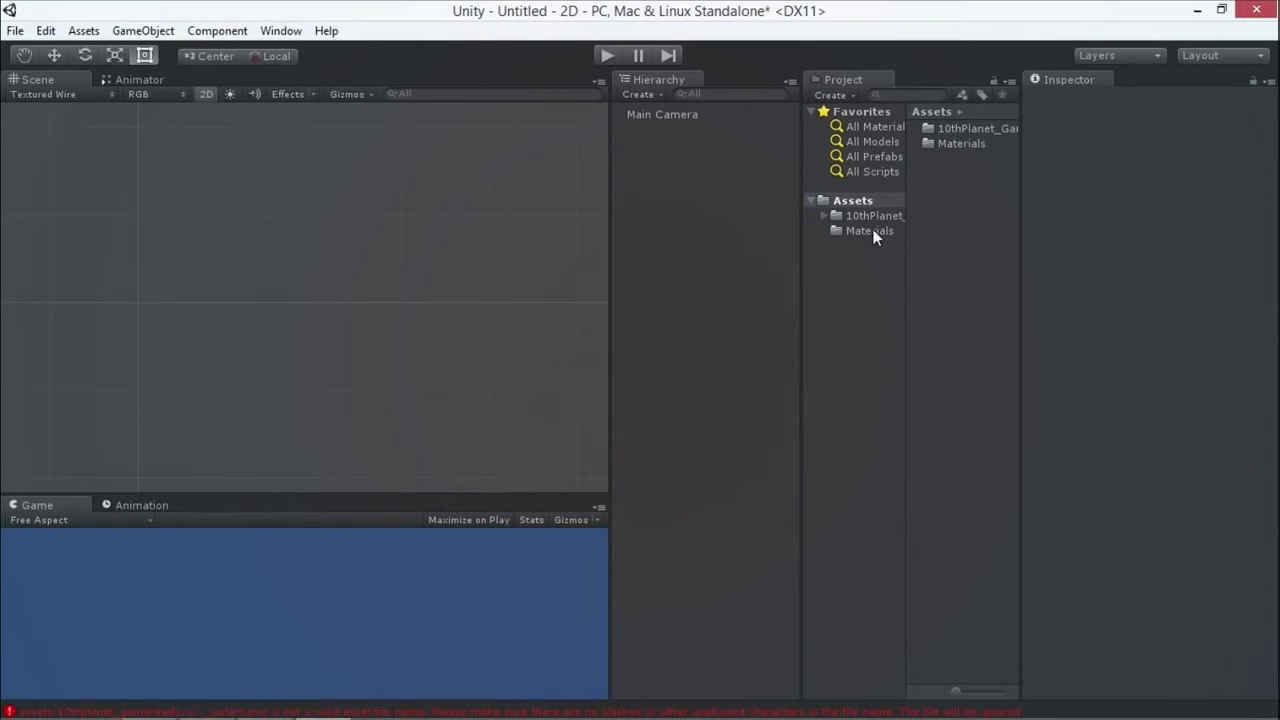
- Open 10thPlanet_GameReady > Environment and place the Enviro1 sprite in the scene
click(888, 218)
click(960, 129)
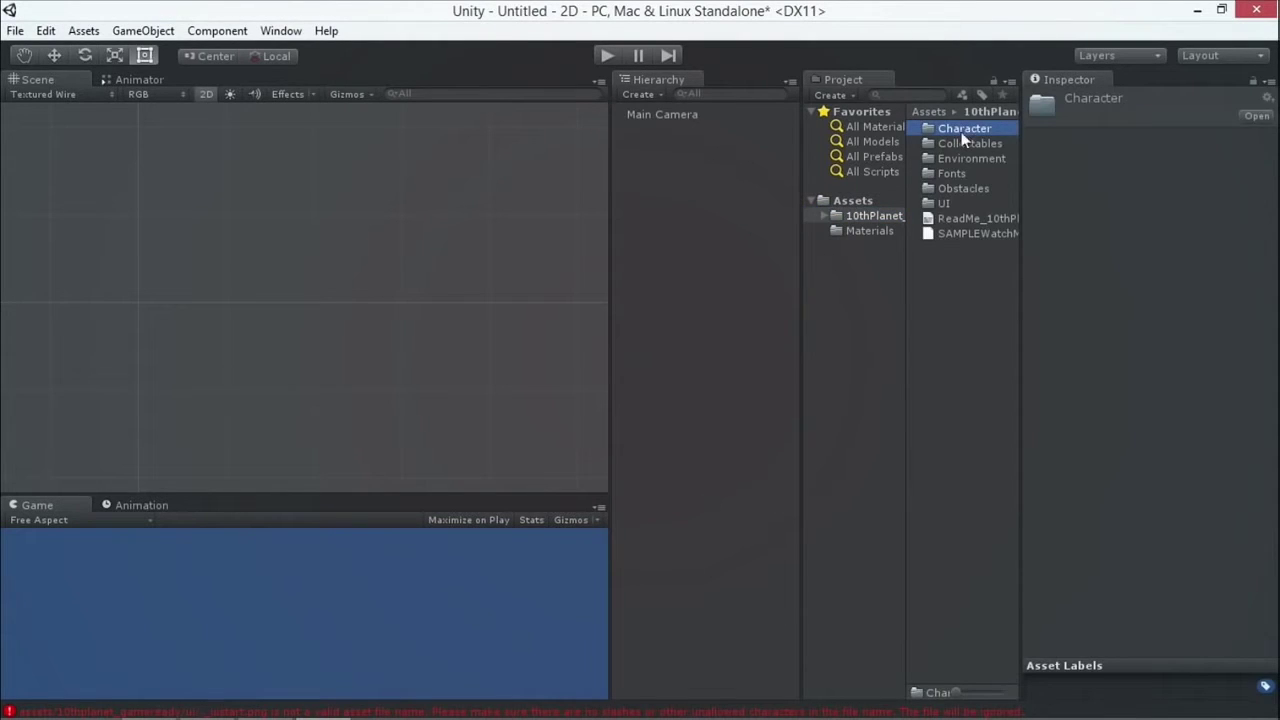
double_click(959, 158)
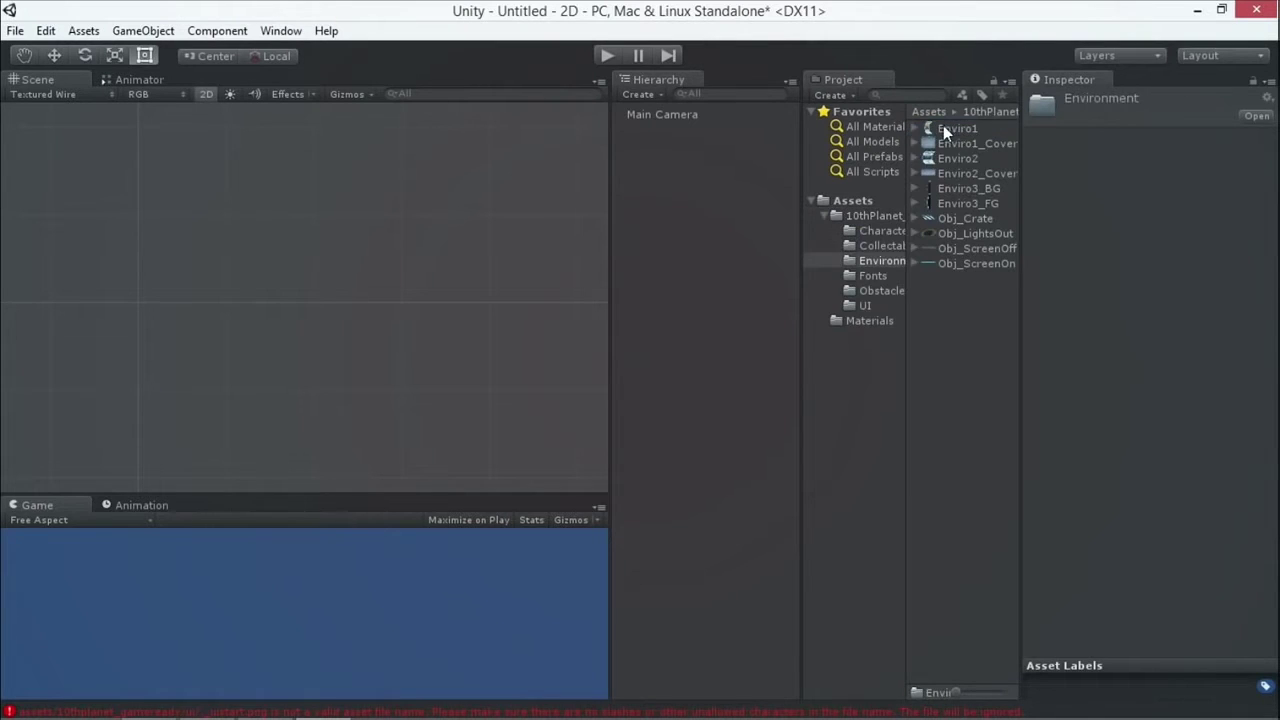
click(955, 160)
click(967, 233)
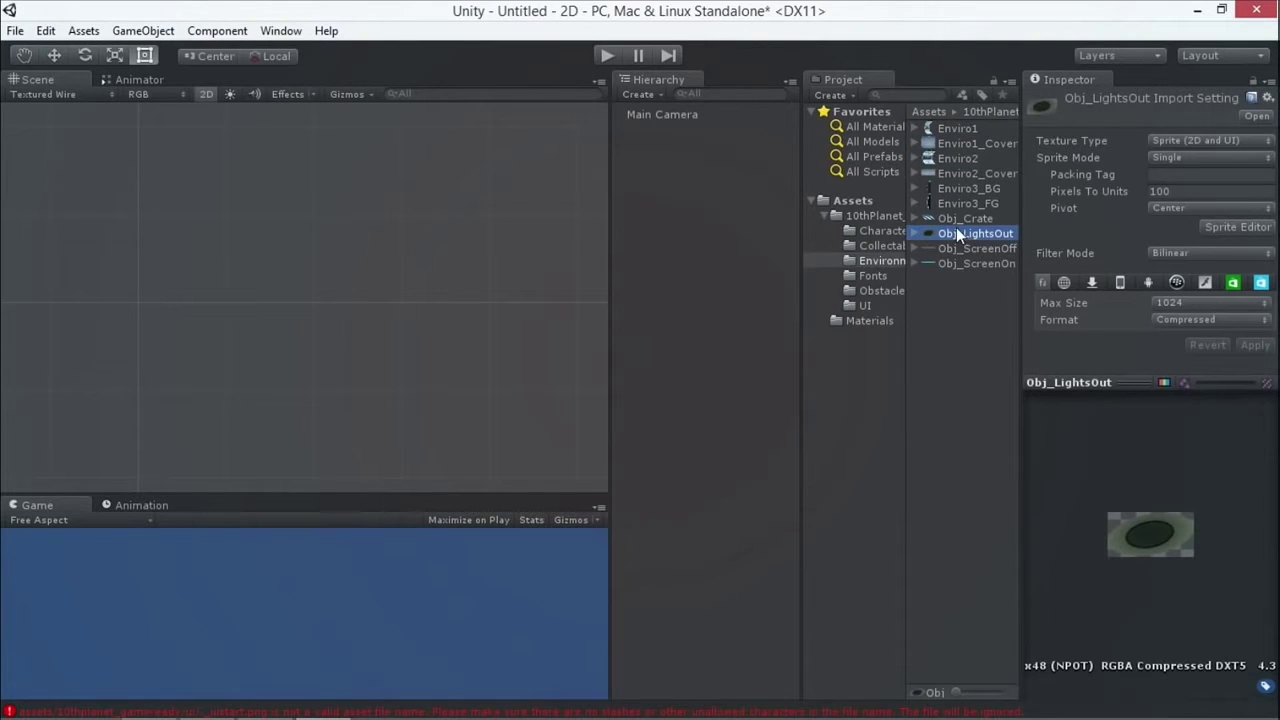
click(955, 129)
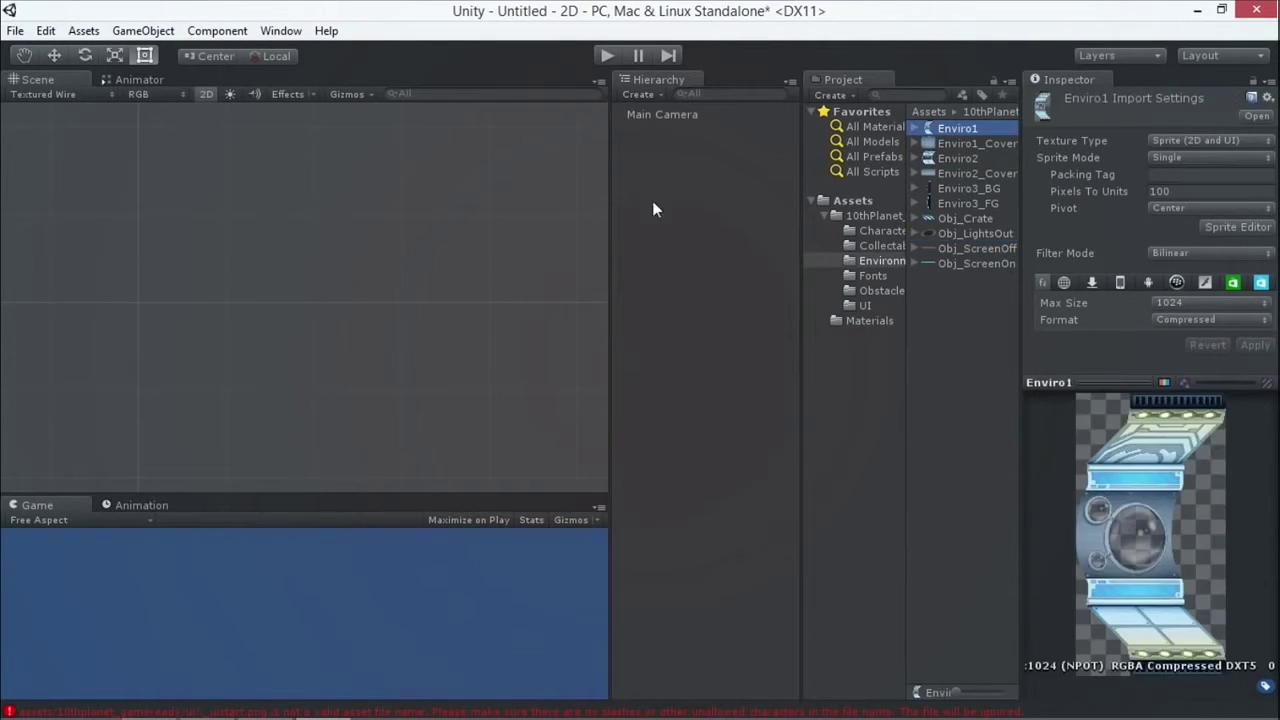
drag(313, 495, 313, 394)
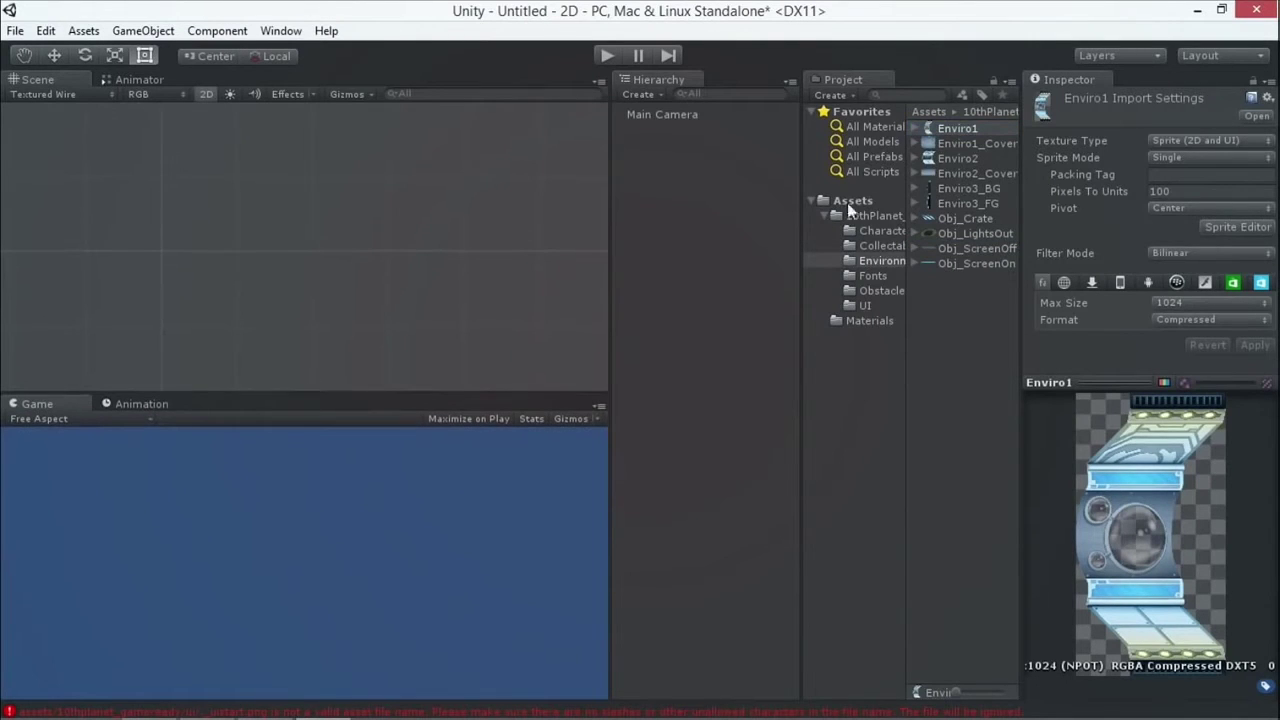
drag(251, 168, 258, 213)
scroll(272, 258, down, 5)
scroll(272, 262, down, 4)
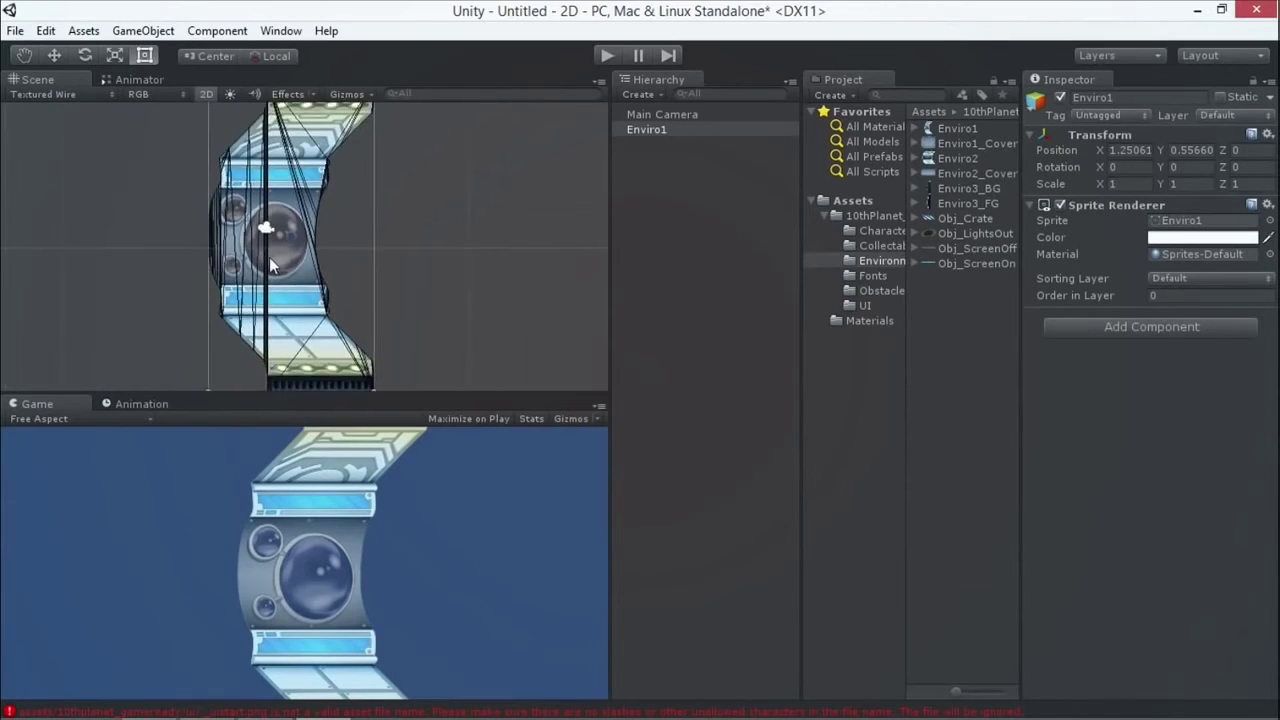
- Switch the Scene draw mode to Textured and move Enviro1 to X 2.21, Y -0.29
click(55, 94)
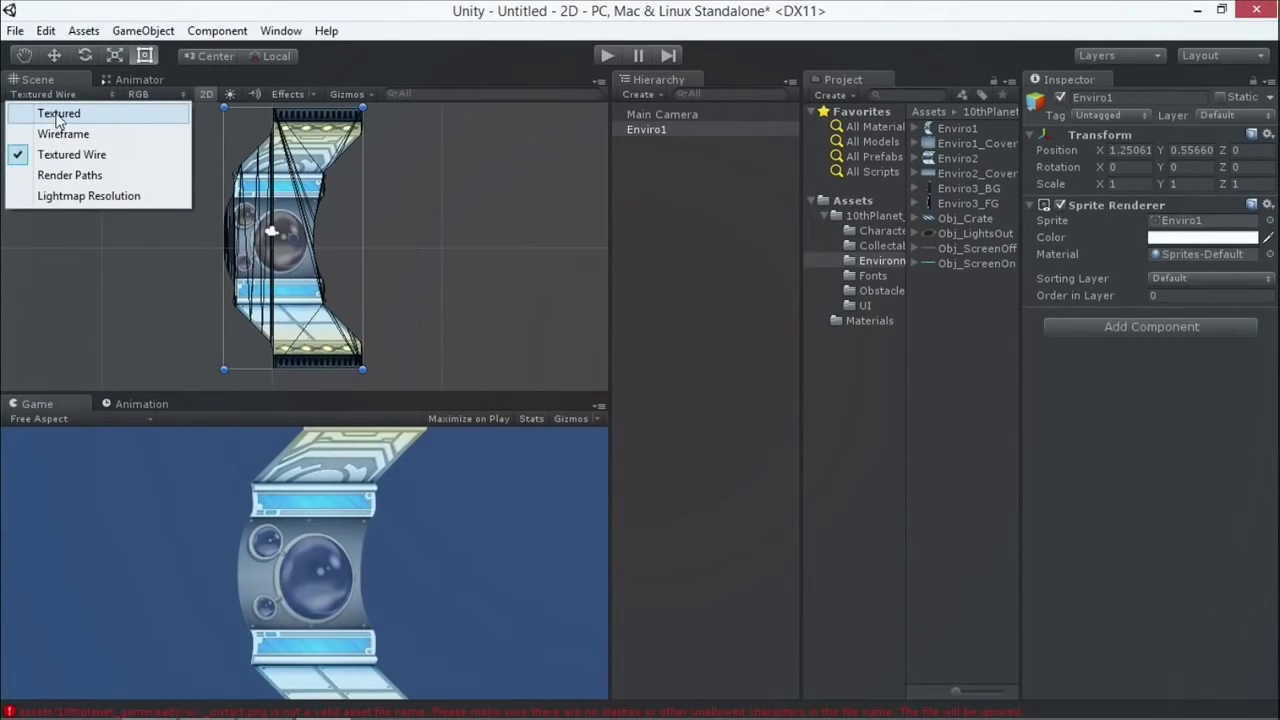
click(58, 116)
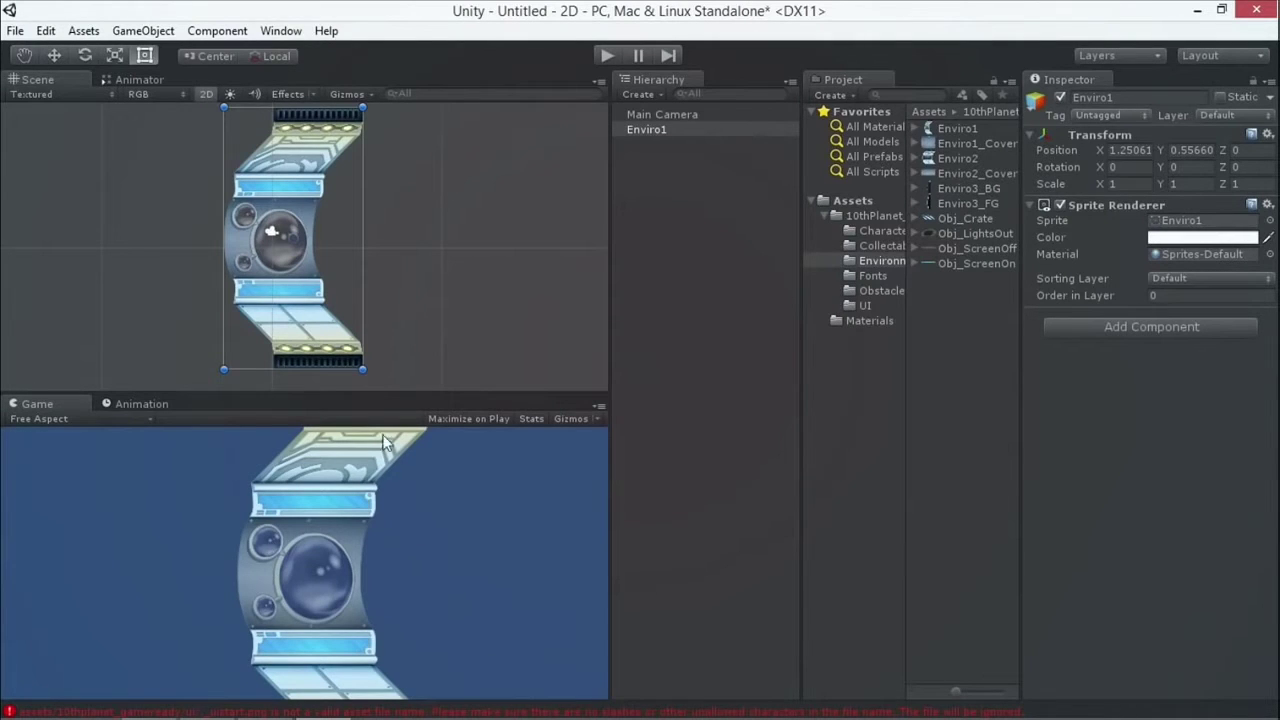
mouse_move(369, 397)
mouse_down()
mouse_move(371, 337)
mouse_move(380, 383)
mouse_up()
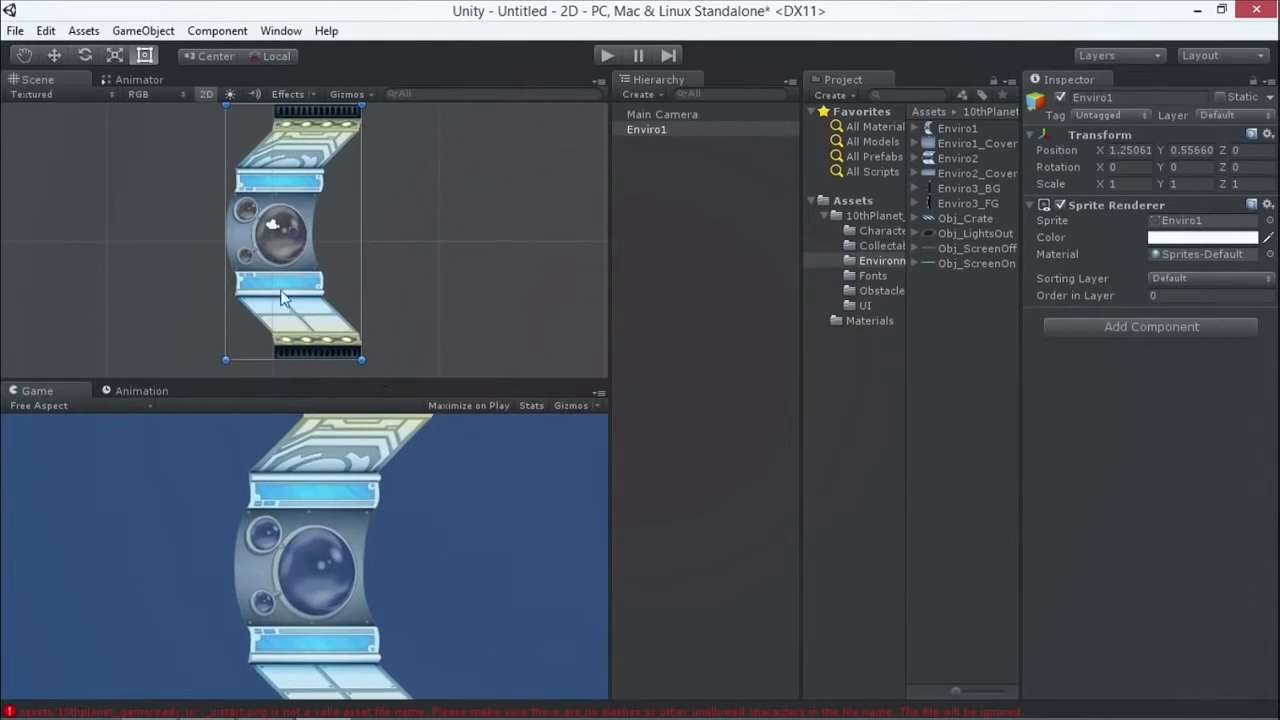
drag(276, 258, 290, 296)
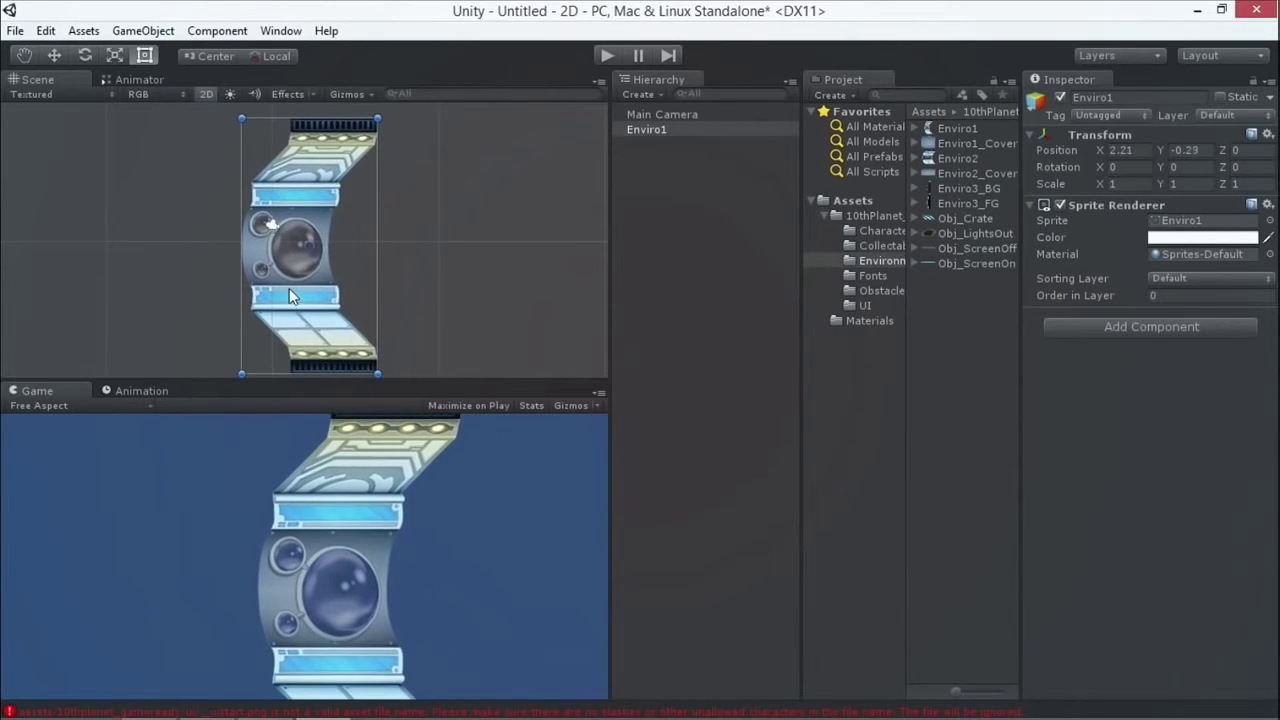
- Add Enviro3_BG left of Enviro1 and Enviro3_FG at the far left, X -8.45, Y 0.17
click(940, 264)
click(962, 189)
click(950, 204)
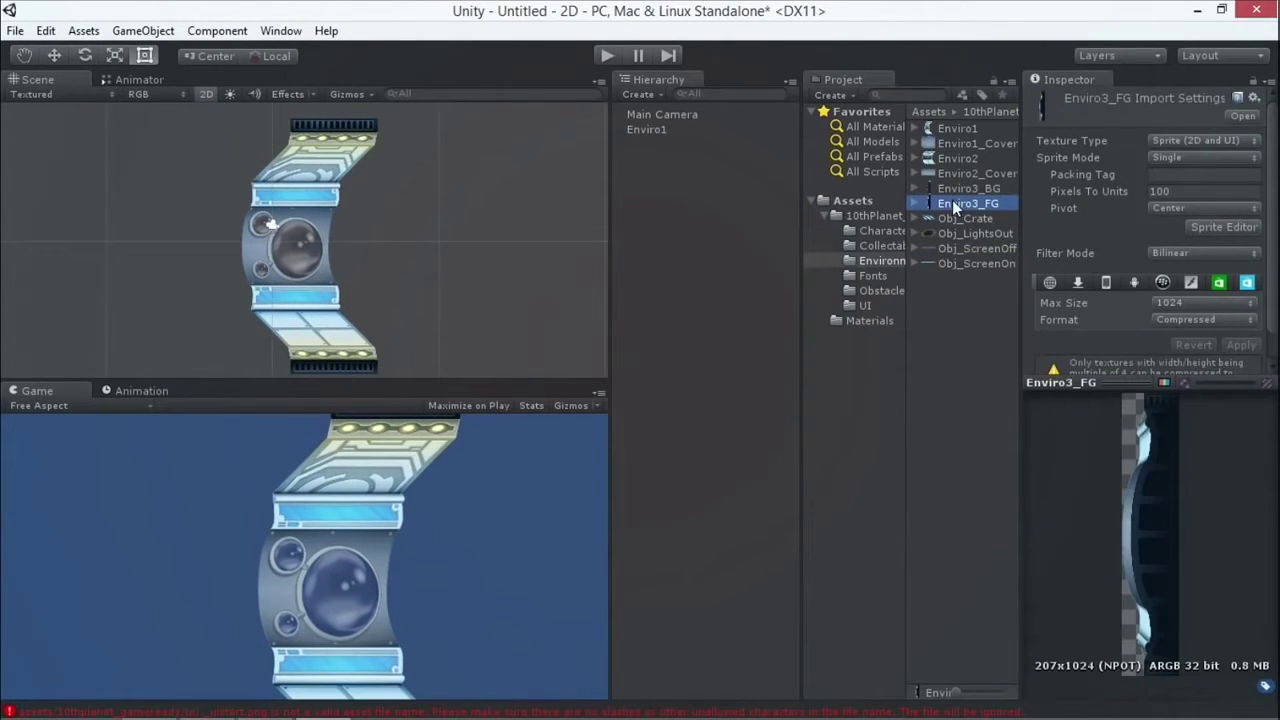
click(944, 189)
drag(944, 189, 218, 262)
click(955, 204)
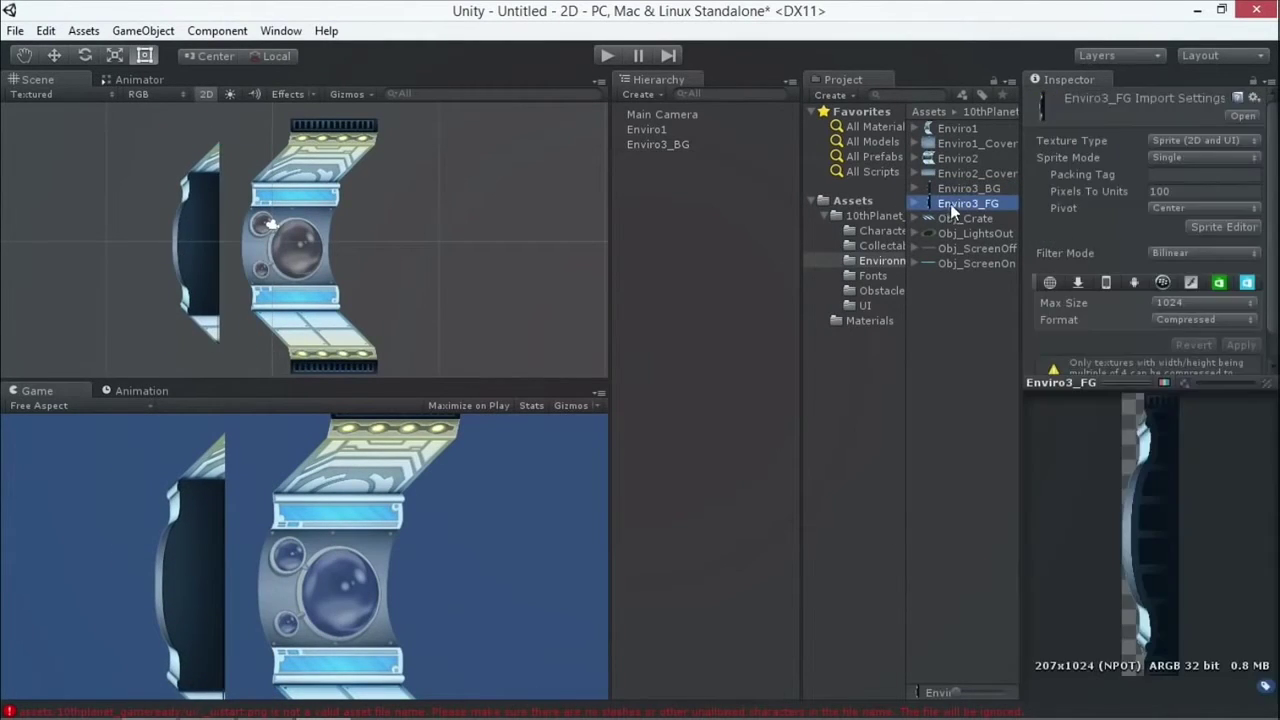
drag(950, 204, 124, 240)
- Mirror Enviro1 horizontally by setting its Scale X to -1
click(284, 262)
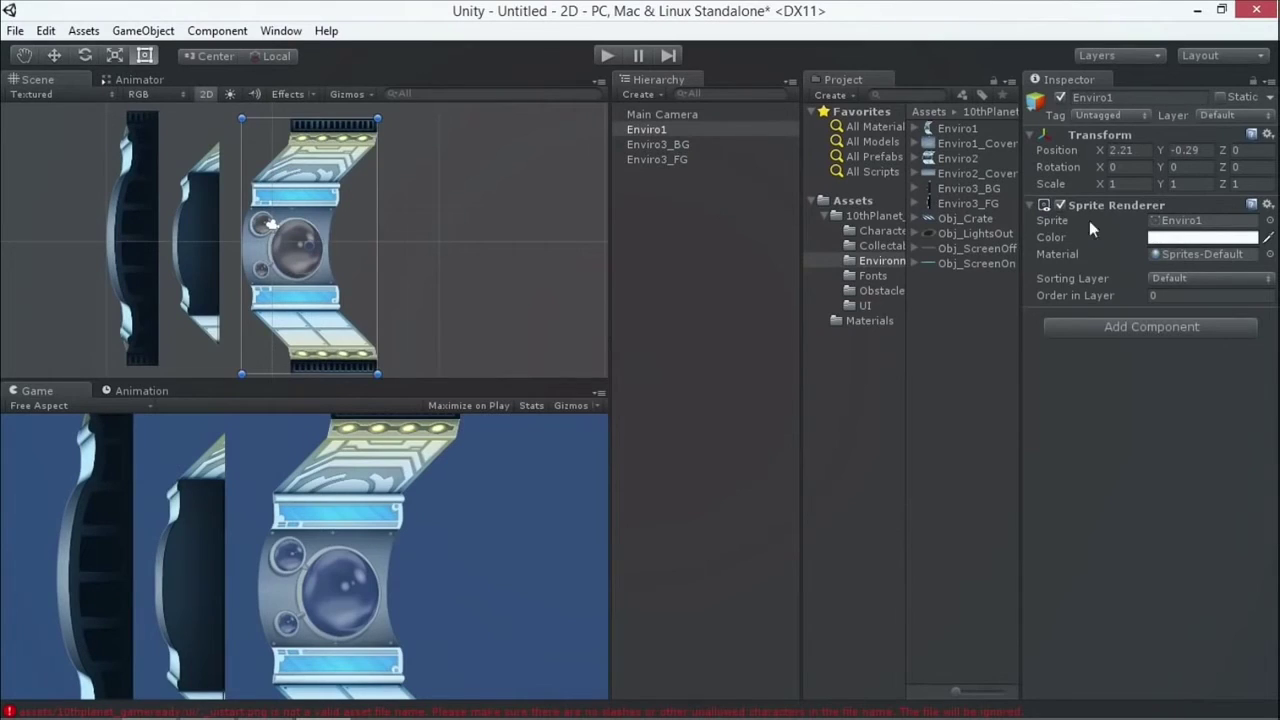
click(1122, 184)
key(BackSpace)
text(1)
key(BackSpace)
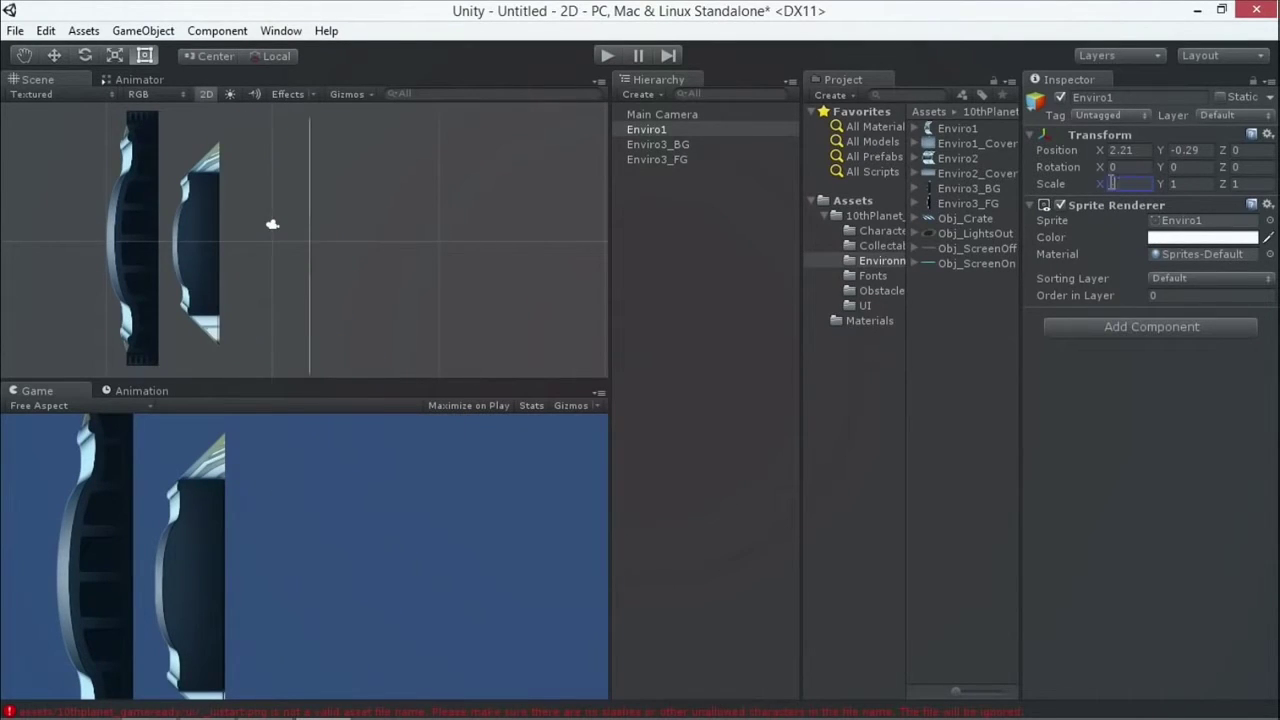
text(-1)
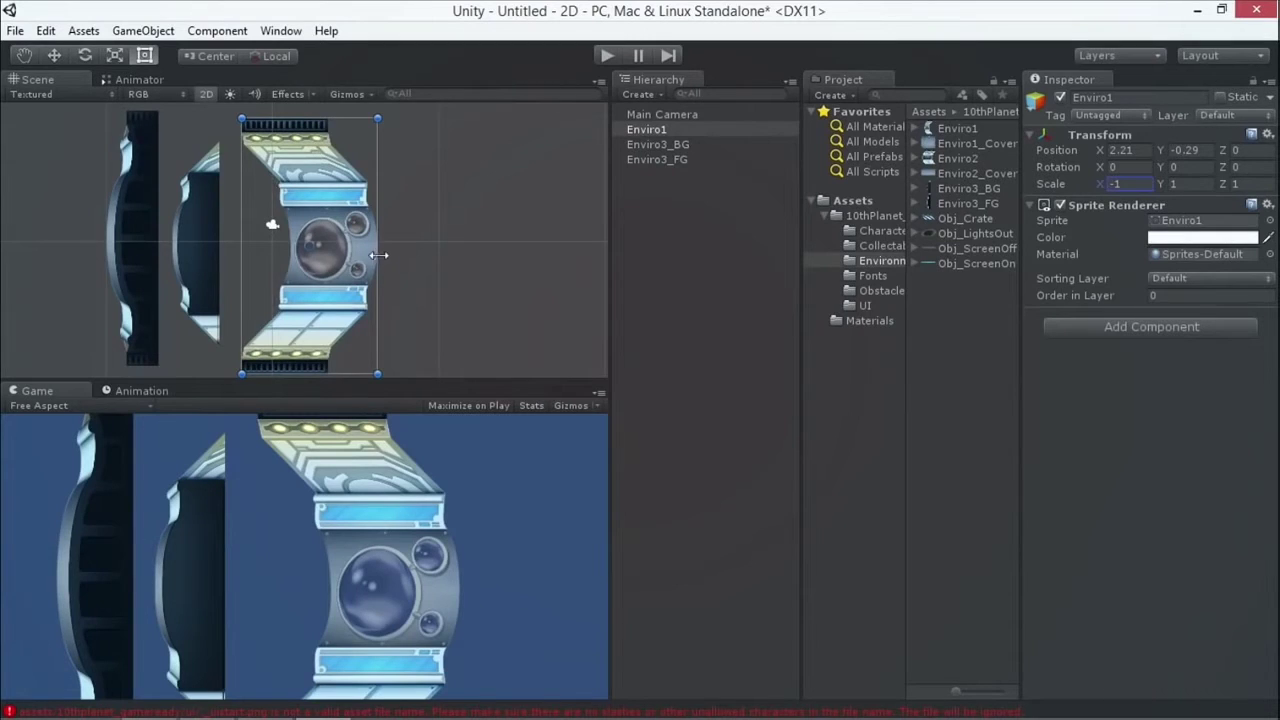
drag(380, 256, 196, 242)
drag(179, 241, 384, 252)
click(1130, 185)
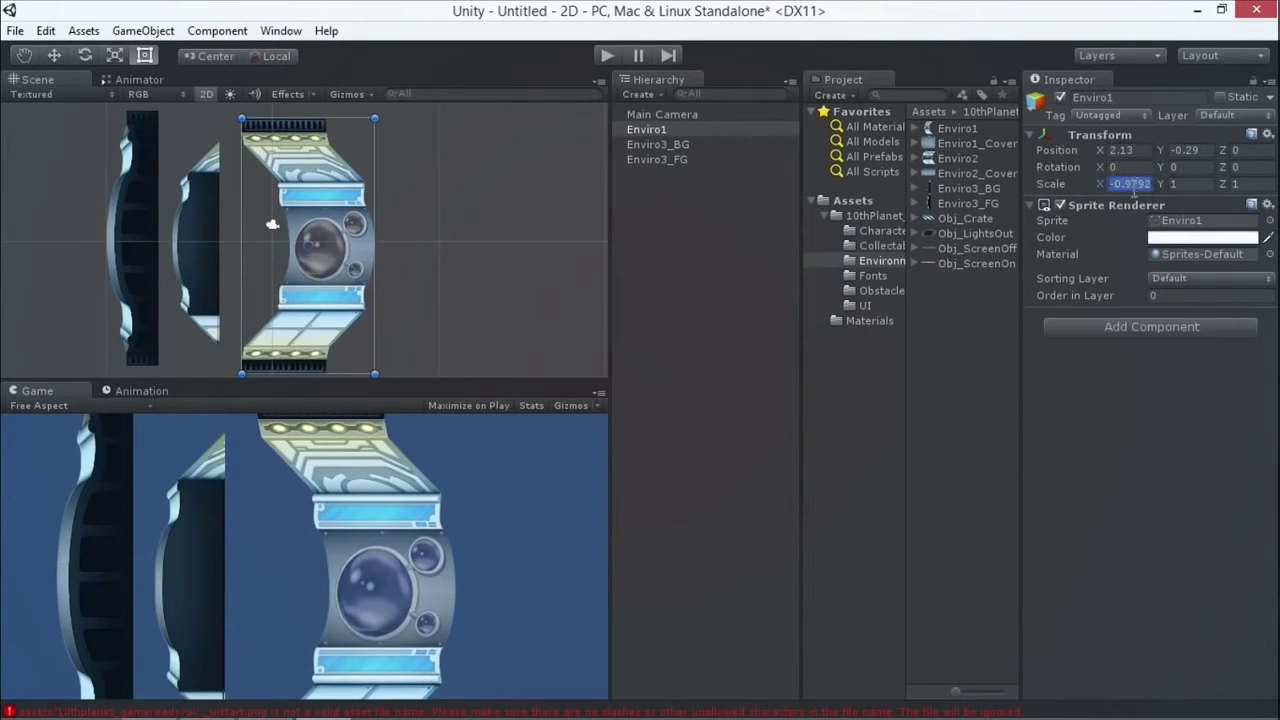
key(BackSpace)
text(-1)
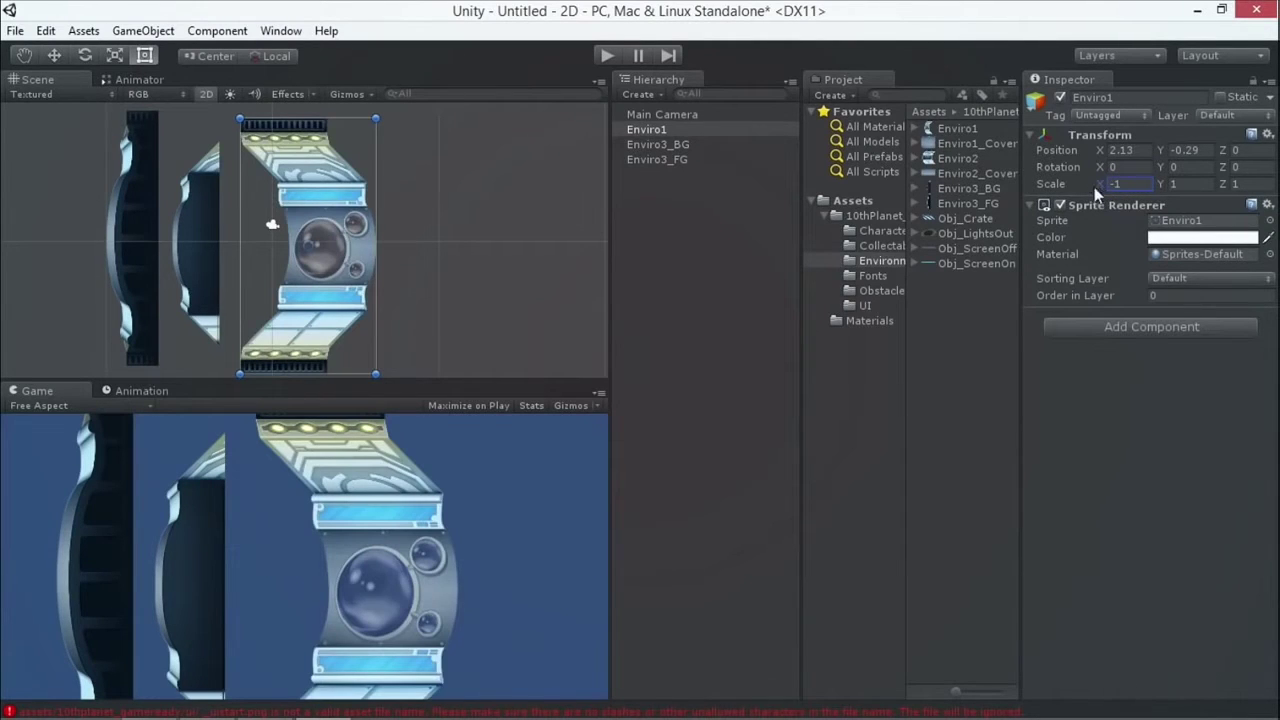
- Review the environment sprites' import settings, then select all three corridor pieces
click(659, 161)
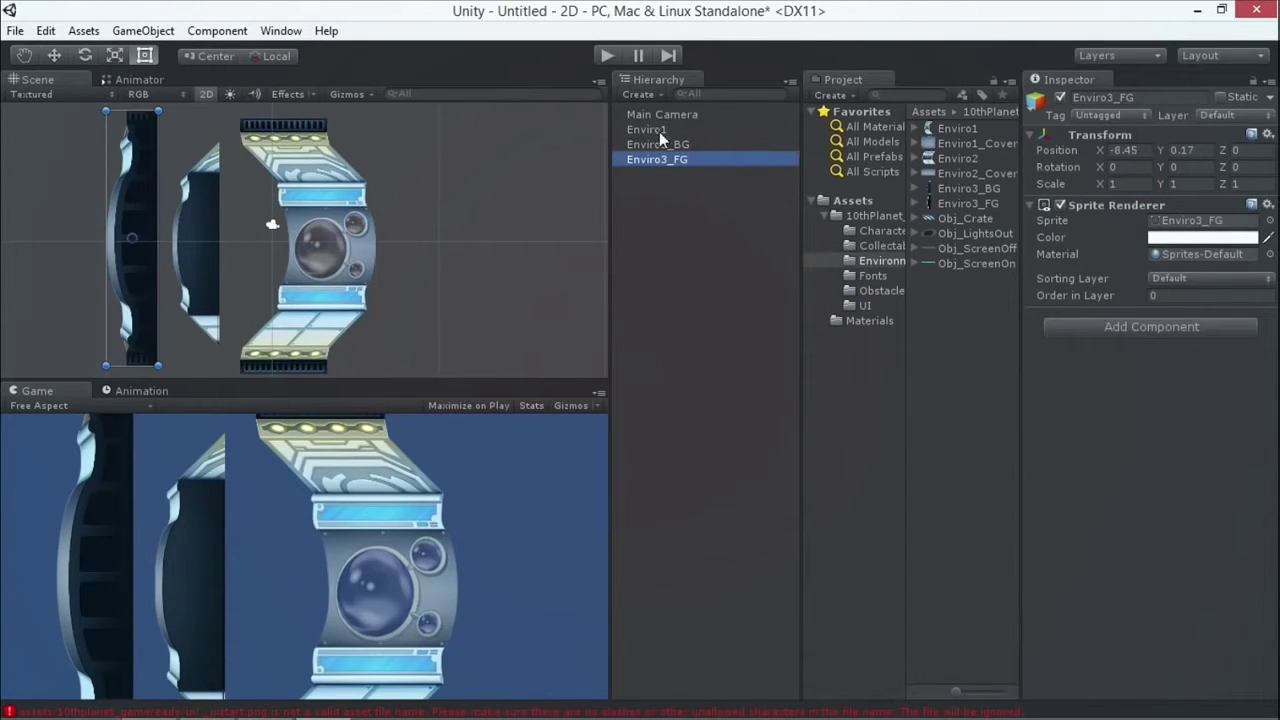
shift+click(648, 129)
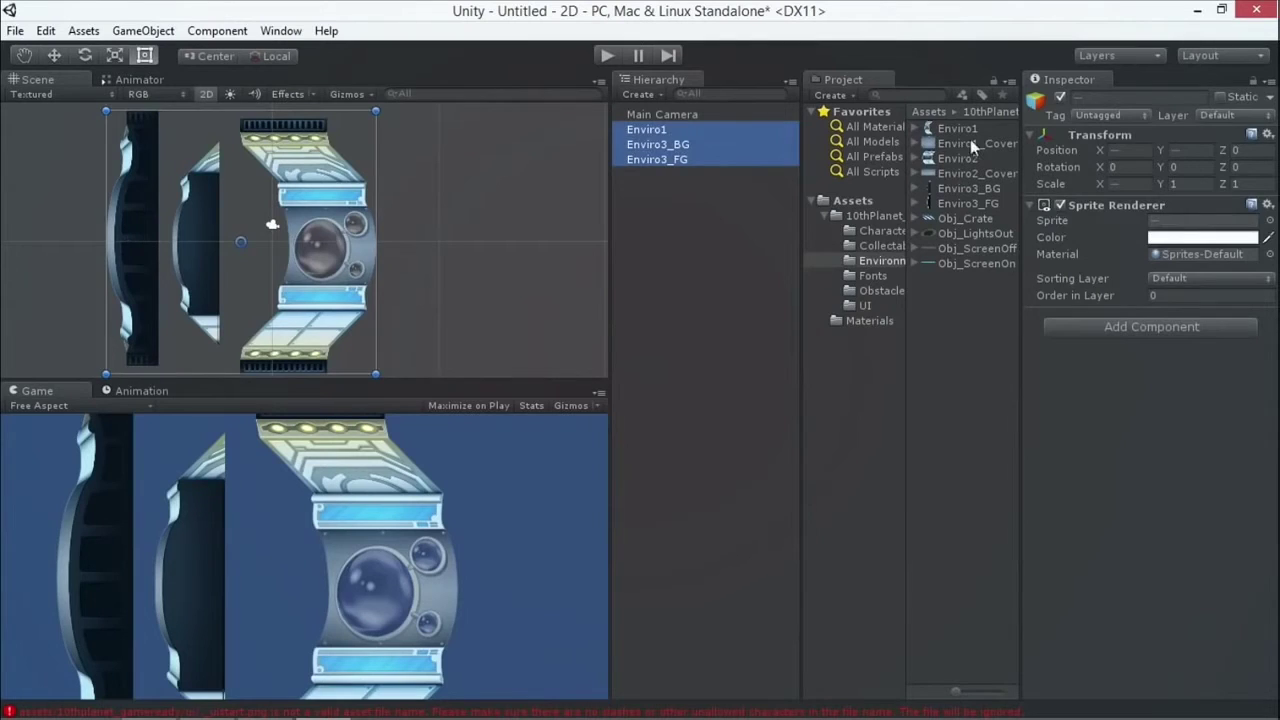
click(954, 130)
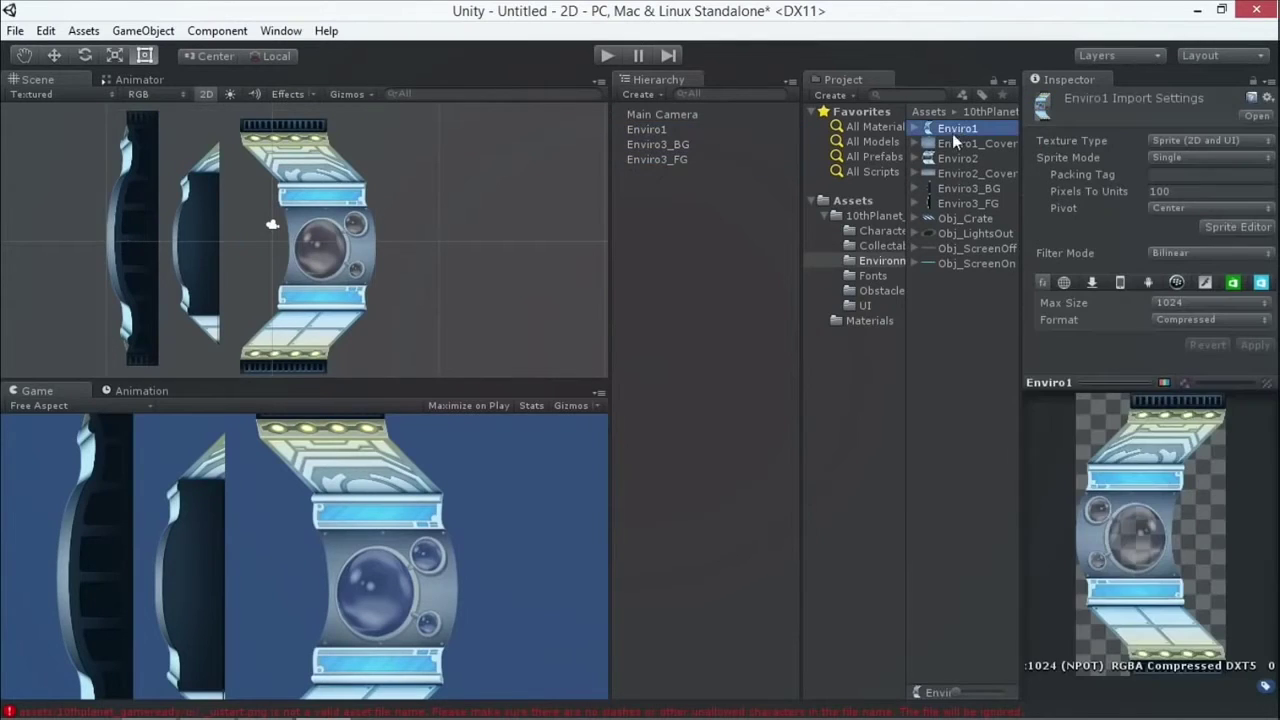
shift+click(966, 262)
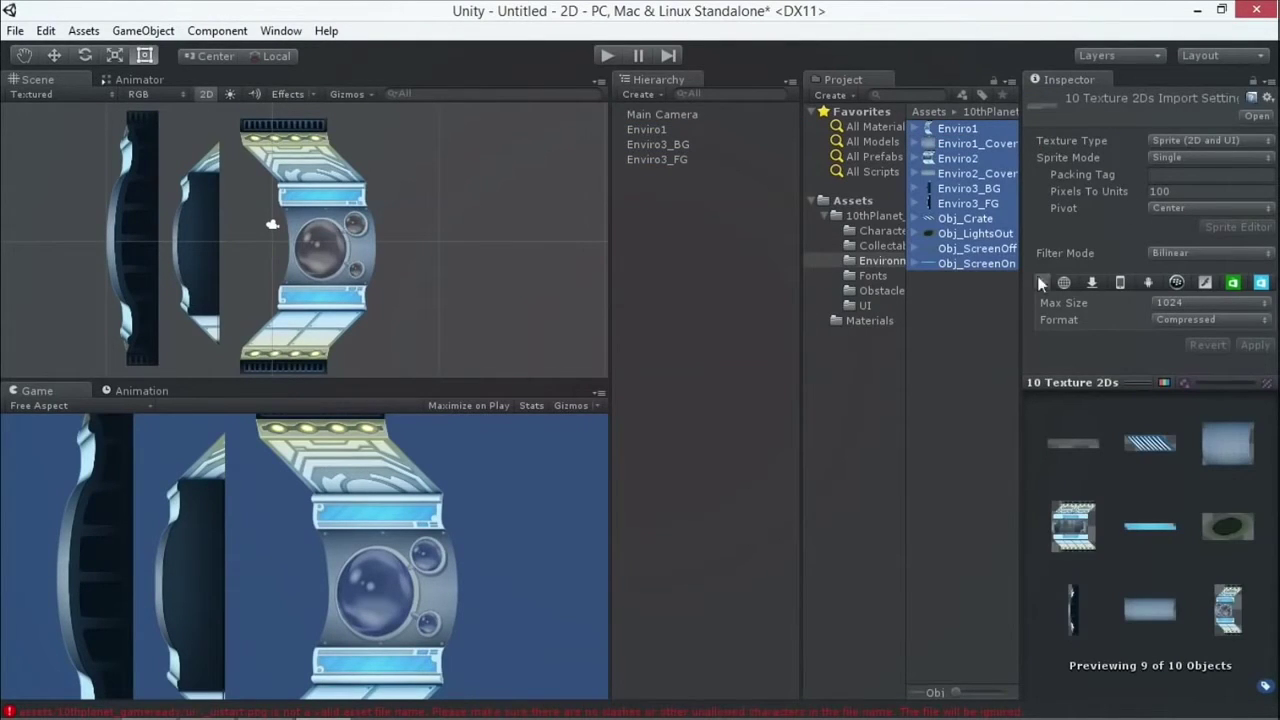
click(965, 181)
click(955, 174)
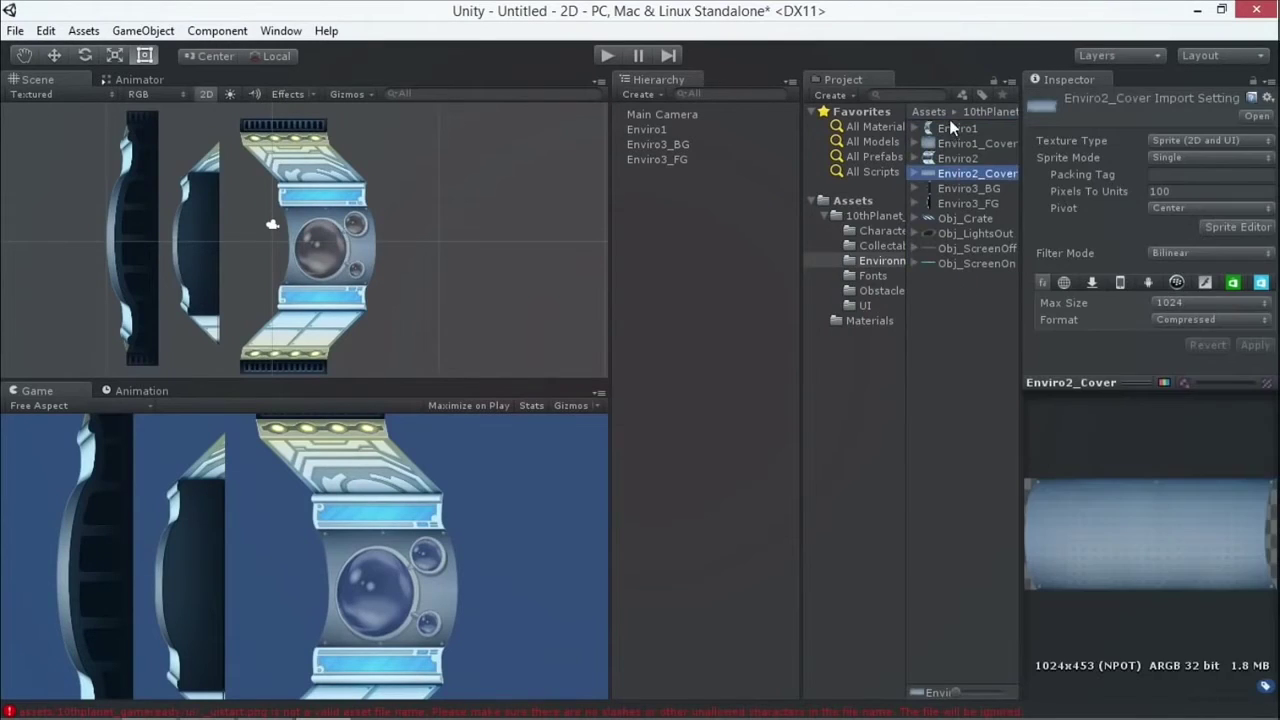
click(958, 190)
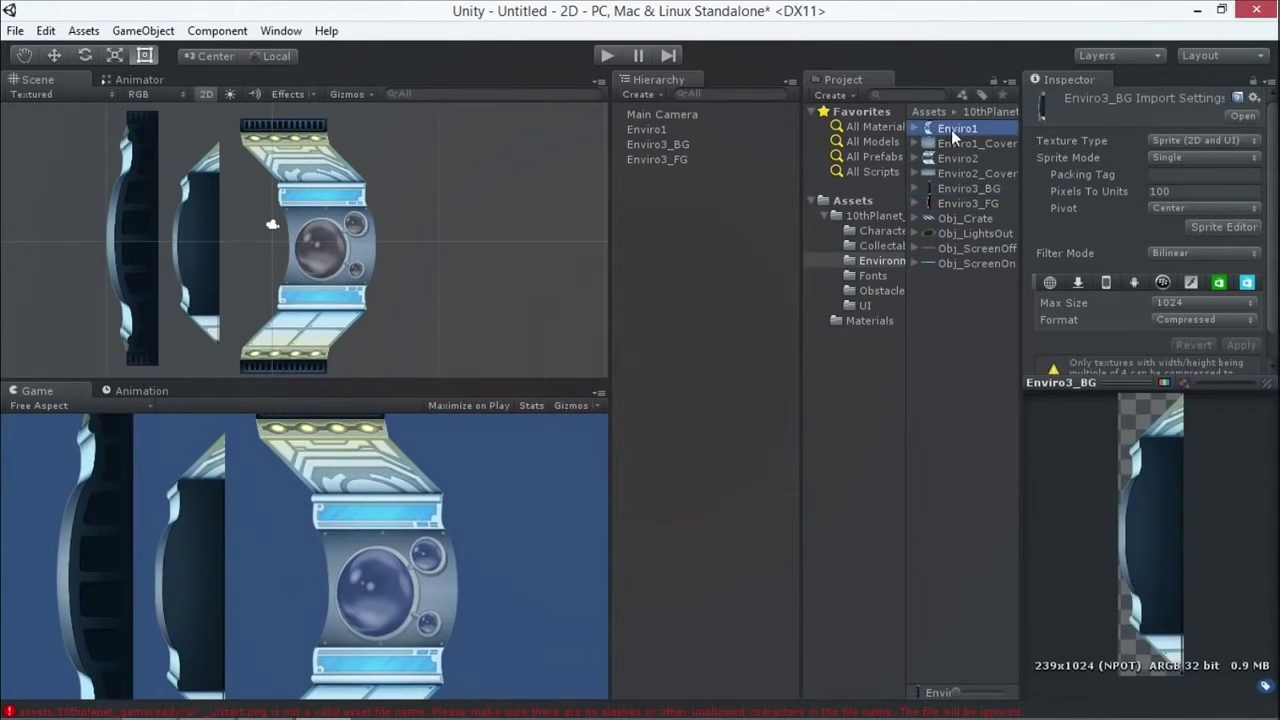
click(955, 128)
click(329, 245)
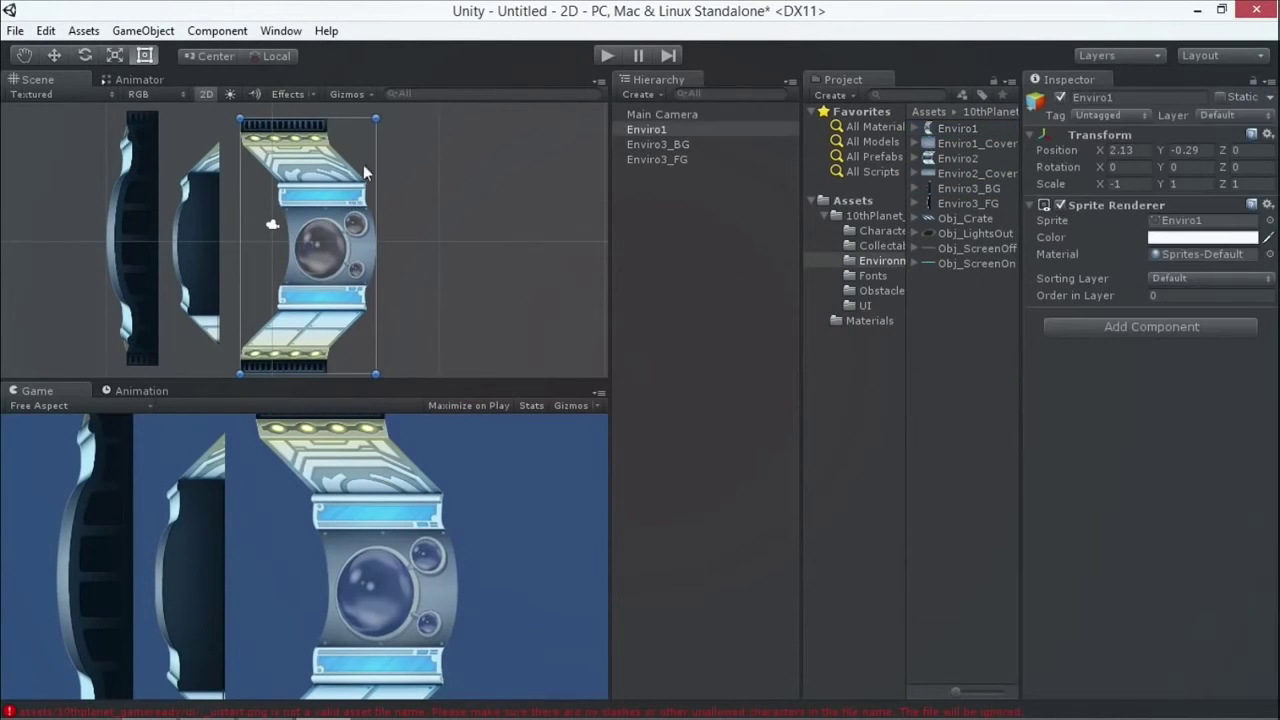
shift+click(645, 160)
- Flip all three pieces to Scale X -1 and slide both Enviro3 pieces behind the centre piece
click(1127, 183)
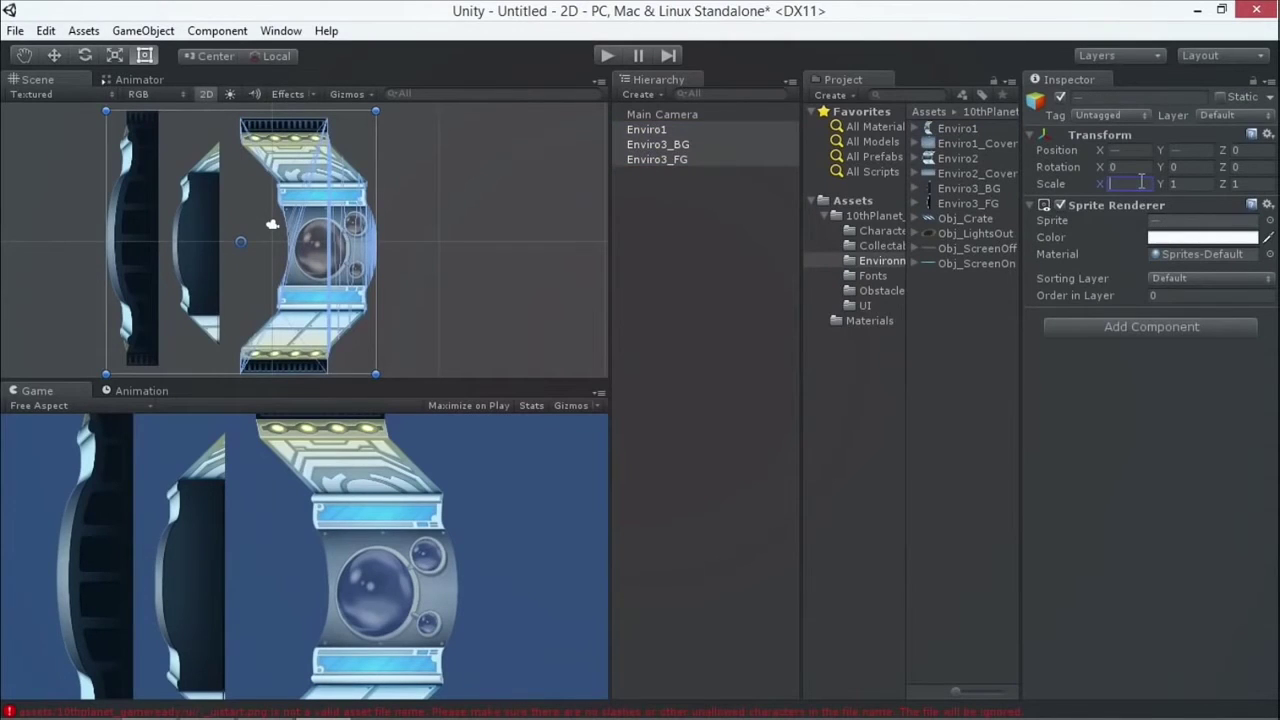
text(-1)
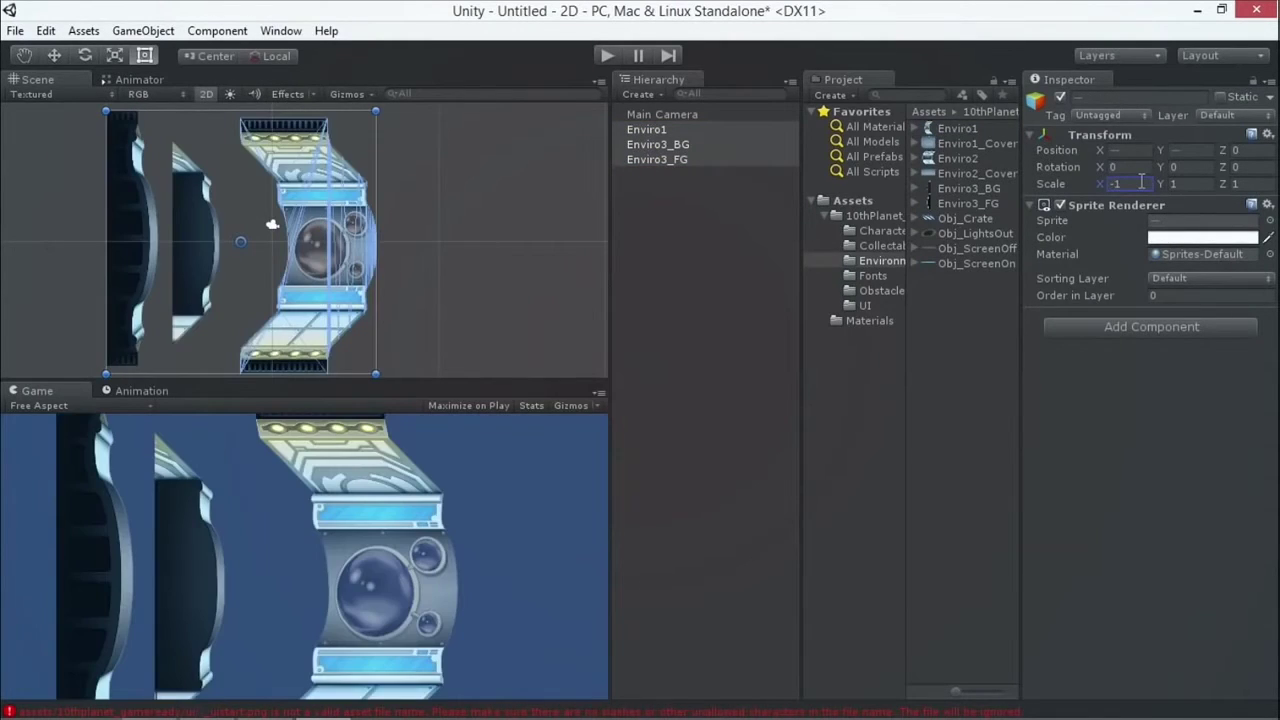
click(185, 268)
drag(193, 265, 268, 260)
click(132, 270)
drag(133, 269, 238, 271)
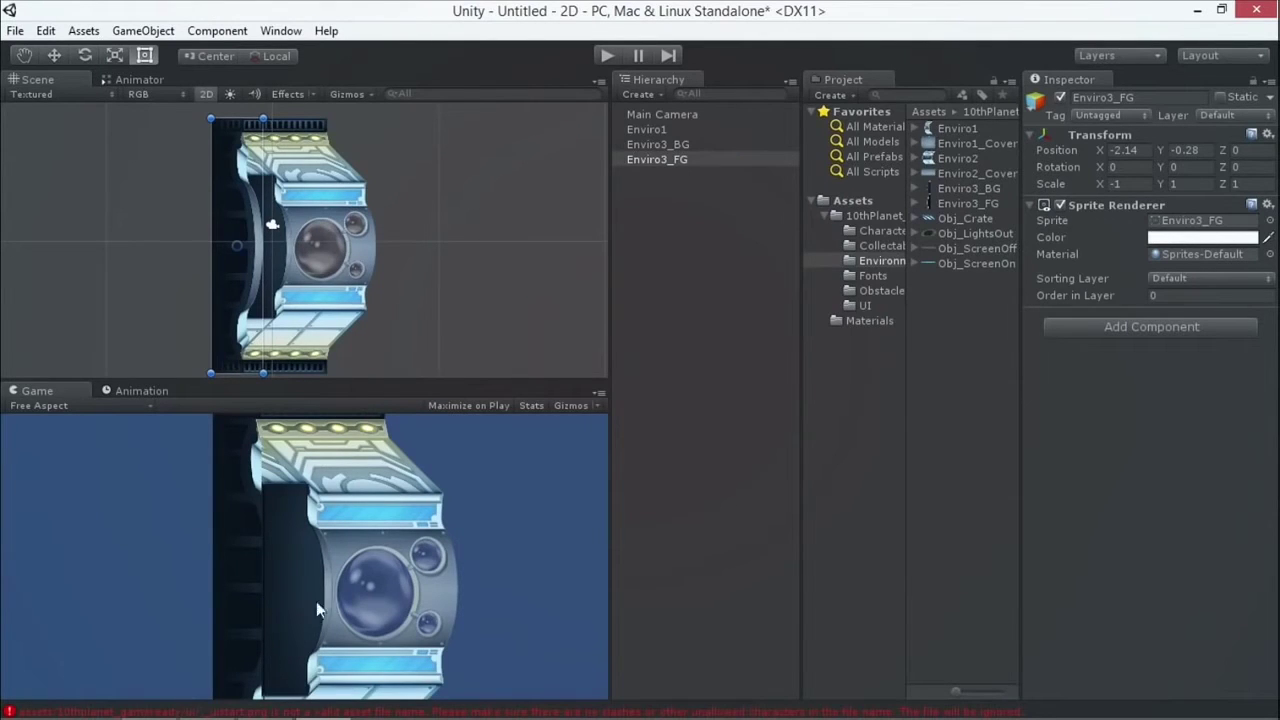
- Check Enviro3_BG's position at X -0.28, Y -0.28 and open the Characters sprite folder
click(273, 222)
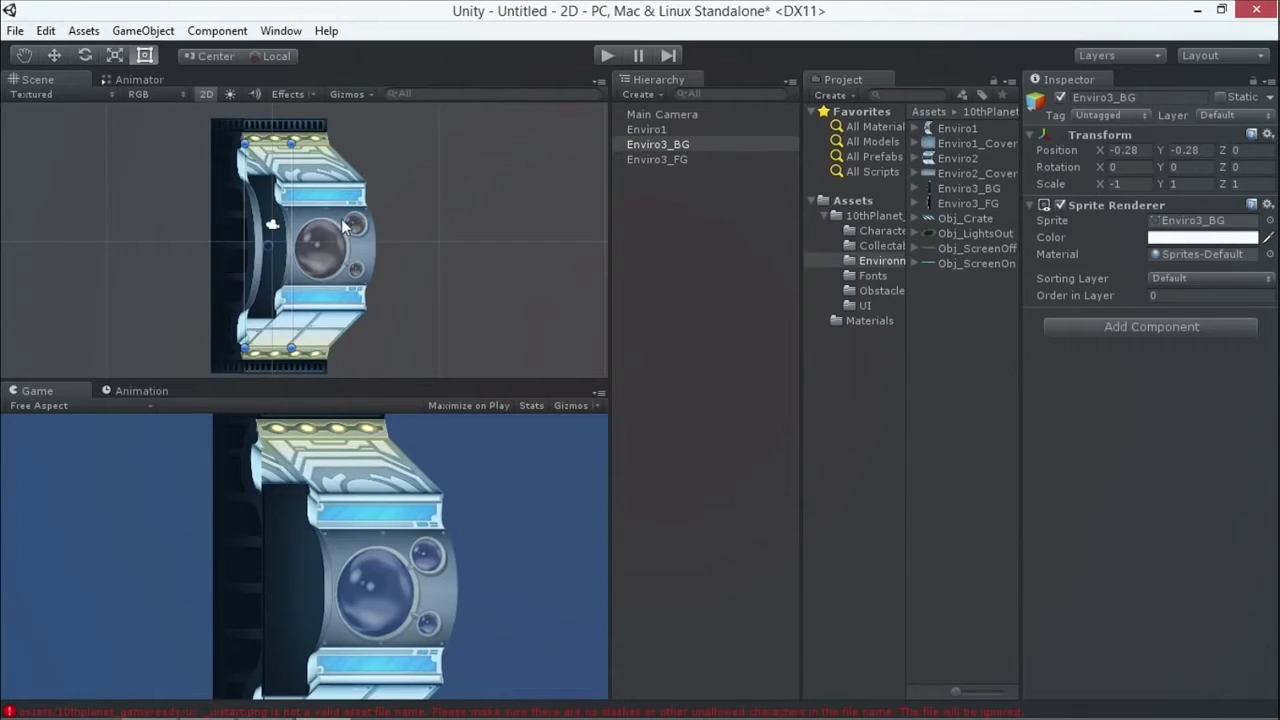
scroll(344, 258, down, 1)
scroll(344, 258, up, 1)
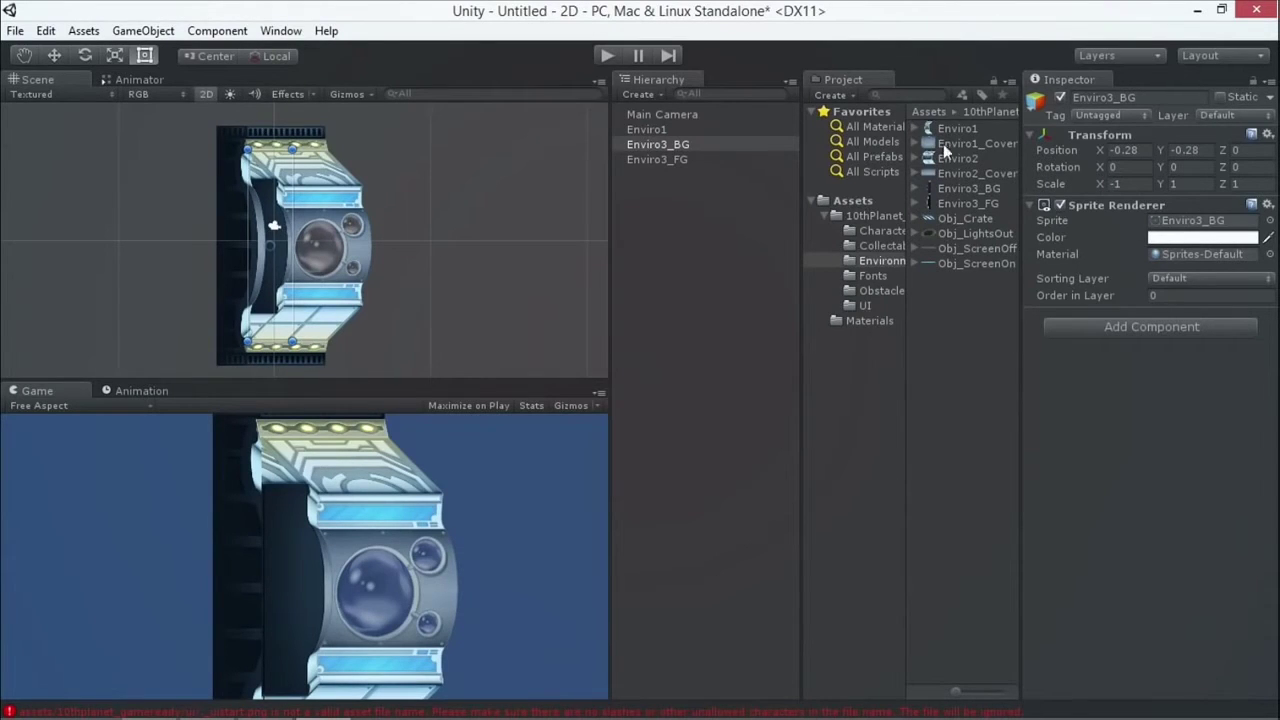
click(878, 230)
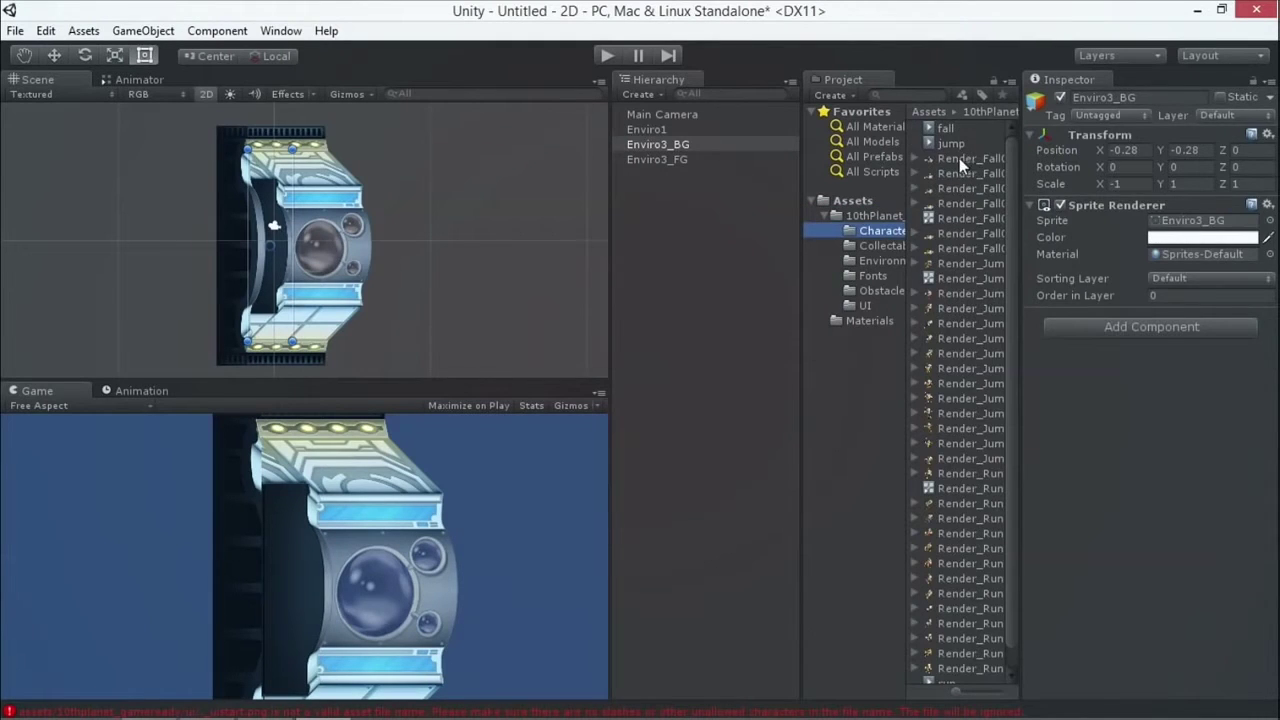
- Place the Render_Fall0001 character in the scene and adjust its depth in 3D perspective
click(959, 158)
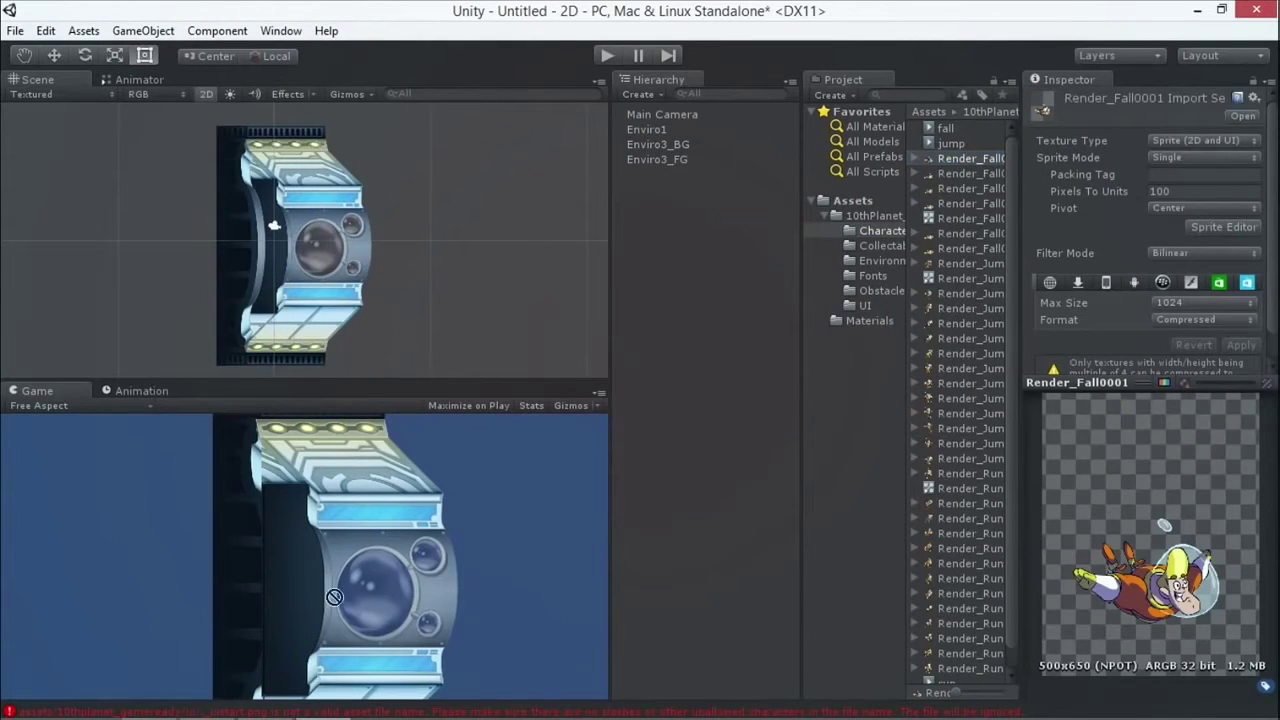
drag(950, 165, 258, 238)
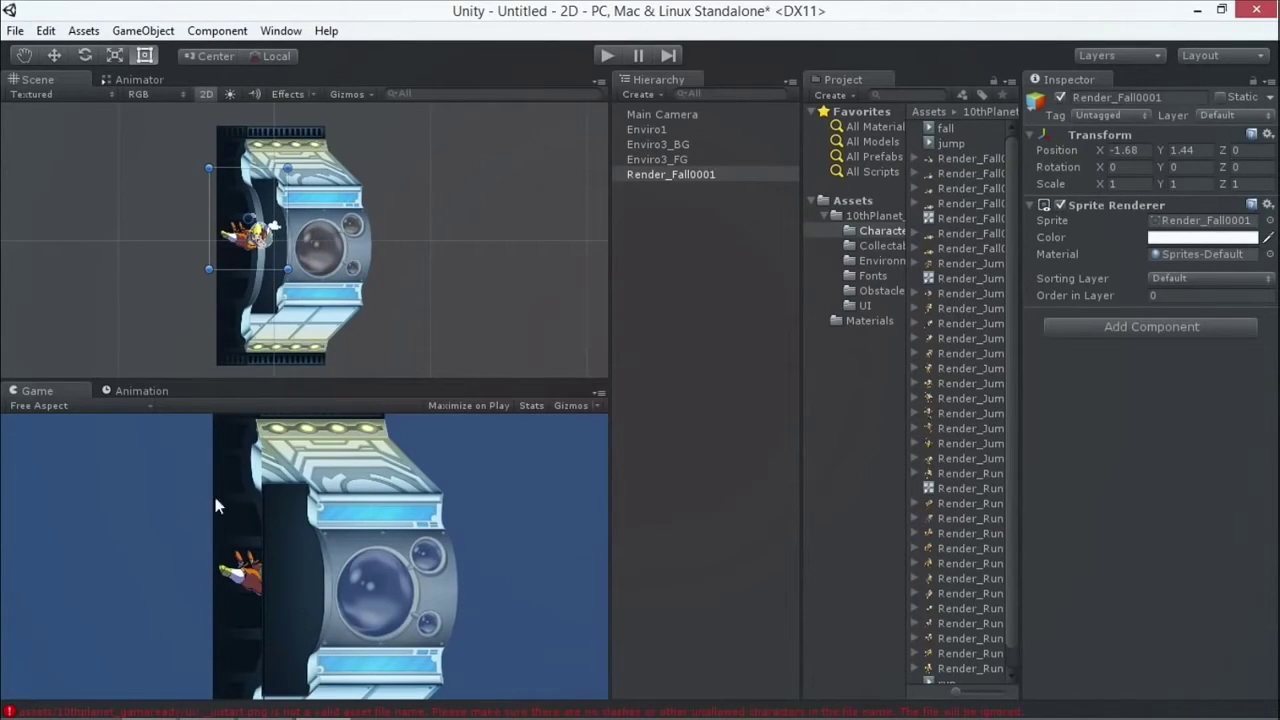
mouse_move(235, 238)
mouse_down()
mouse_move(288, 243)
mouse_move(215, 240)
mouse_move(308, 247)
mouse_move(258, 240)
mouse_move(318, 230)
mouse_move(212, 228)
mouse_move(250, 233)
mouse_up()
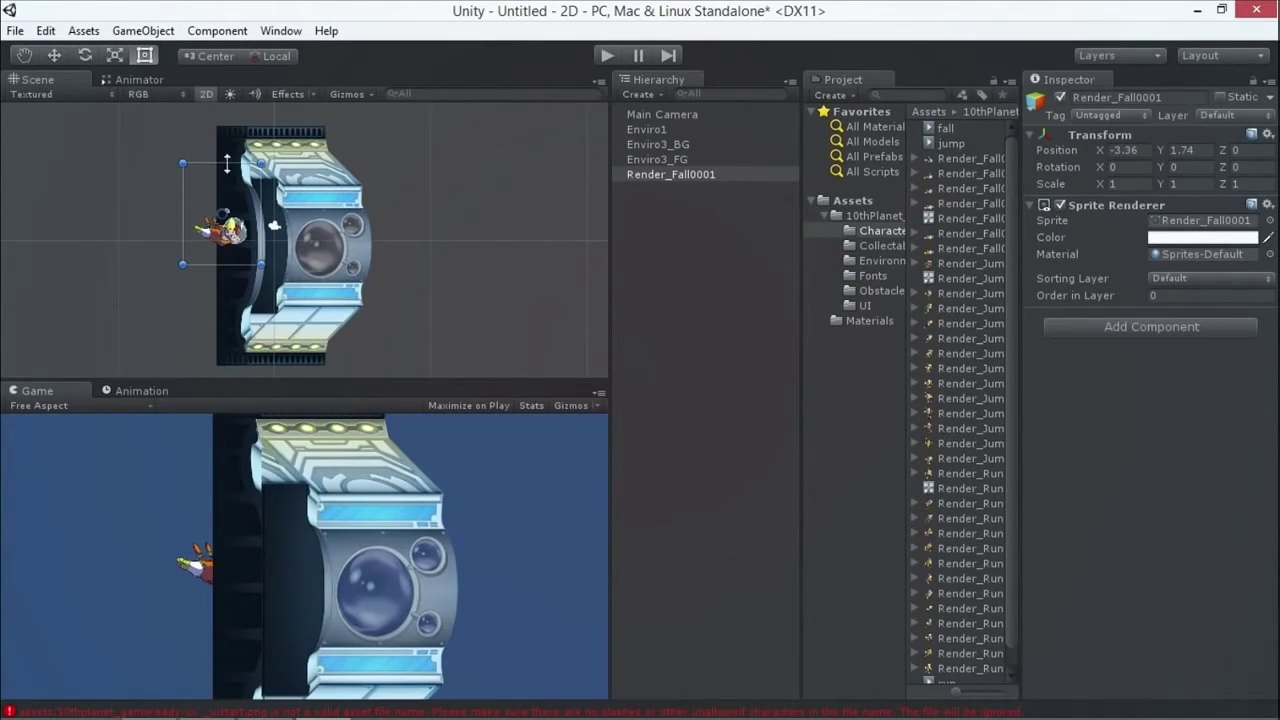
click(205, 94)
alt+drag(240, 170, 455, 218)
drag(248, 197, 232, 203)
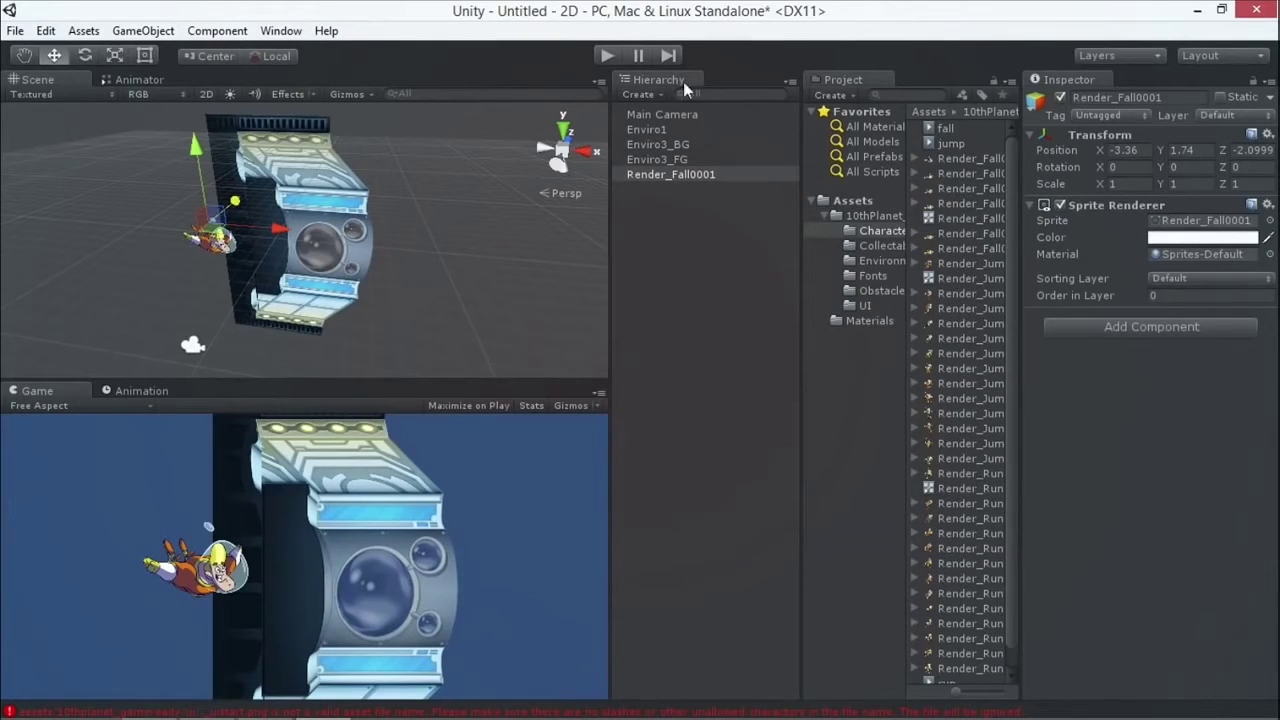
- Delete the Render_Fall0001 character object from the scene
click(652, 174)
right_click(652, 174)
click(712, 276)
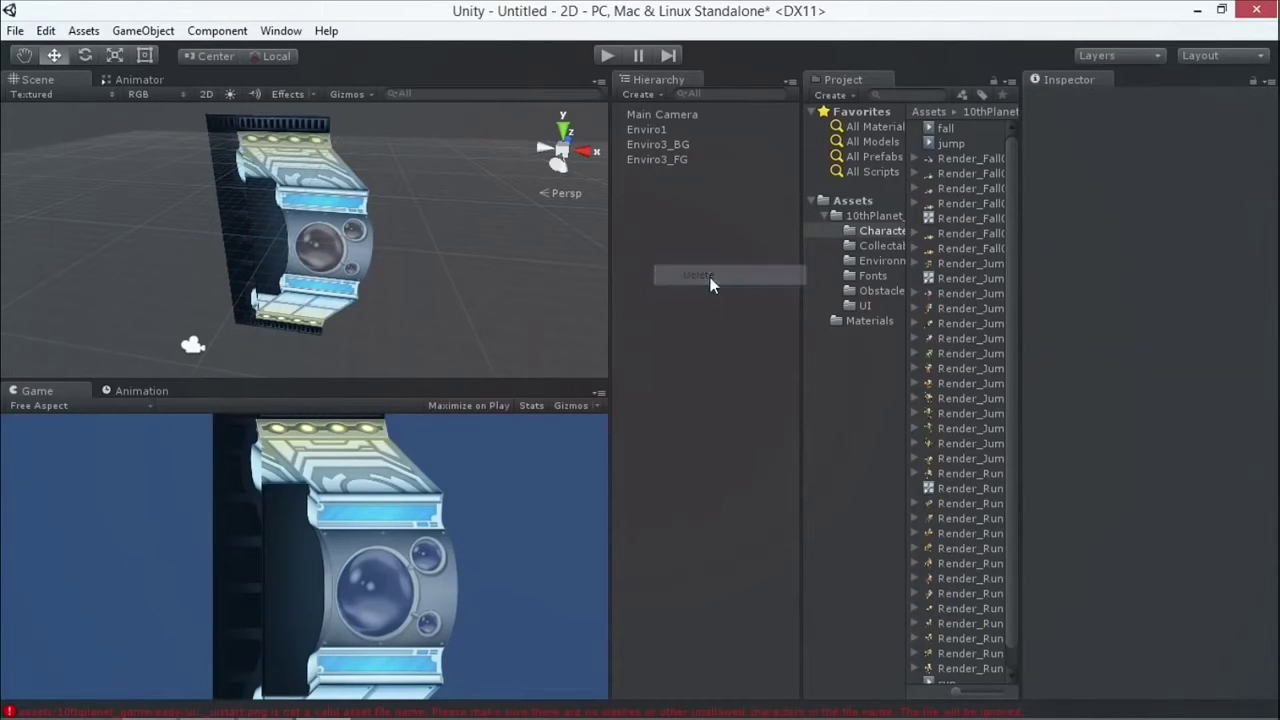
- In 2D view, place Render_Fall0002 at X 1.11, Y 0.21, scaled 1.53973 × 1.76577
click(206, 94)
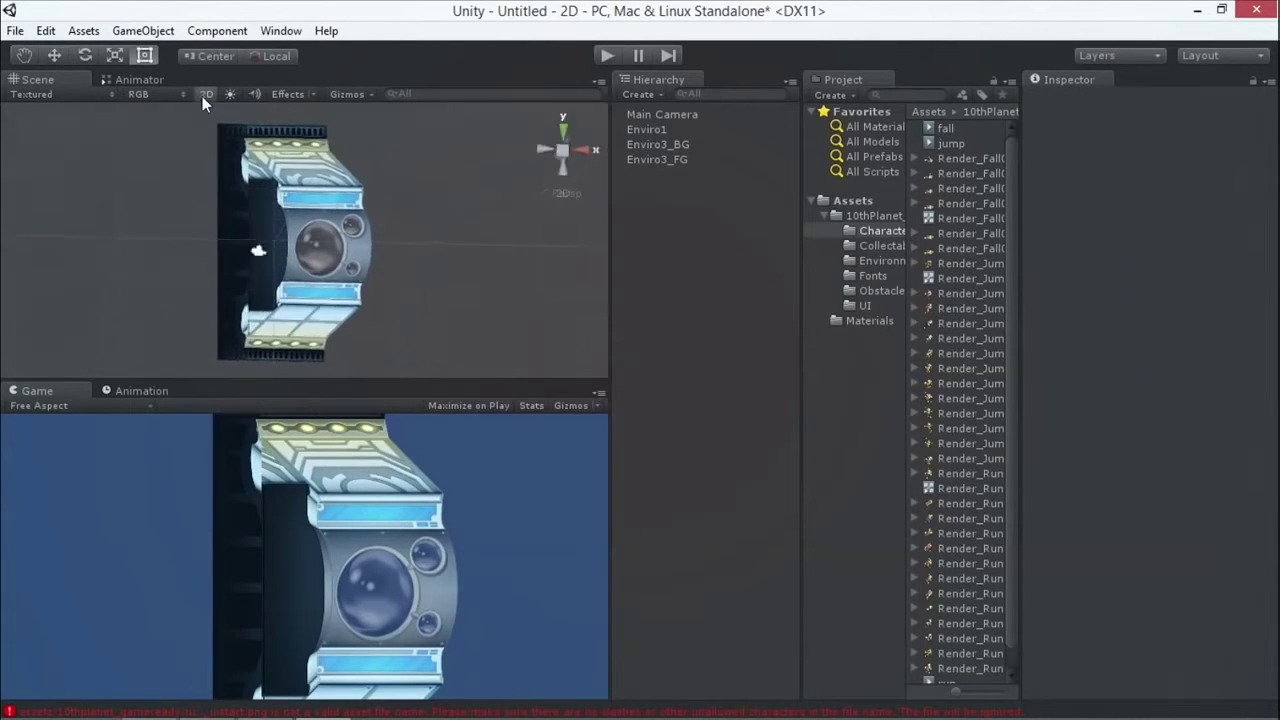
key(t)
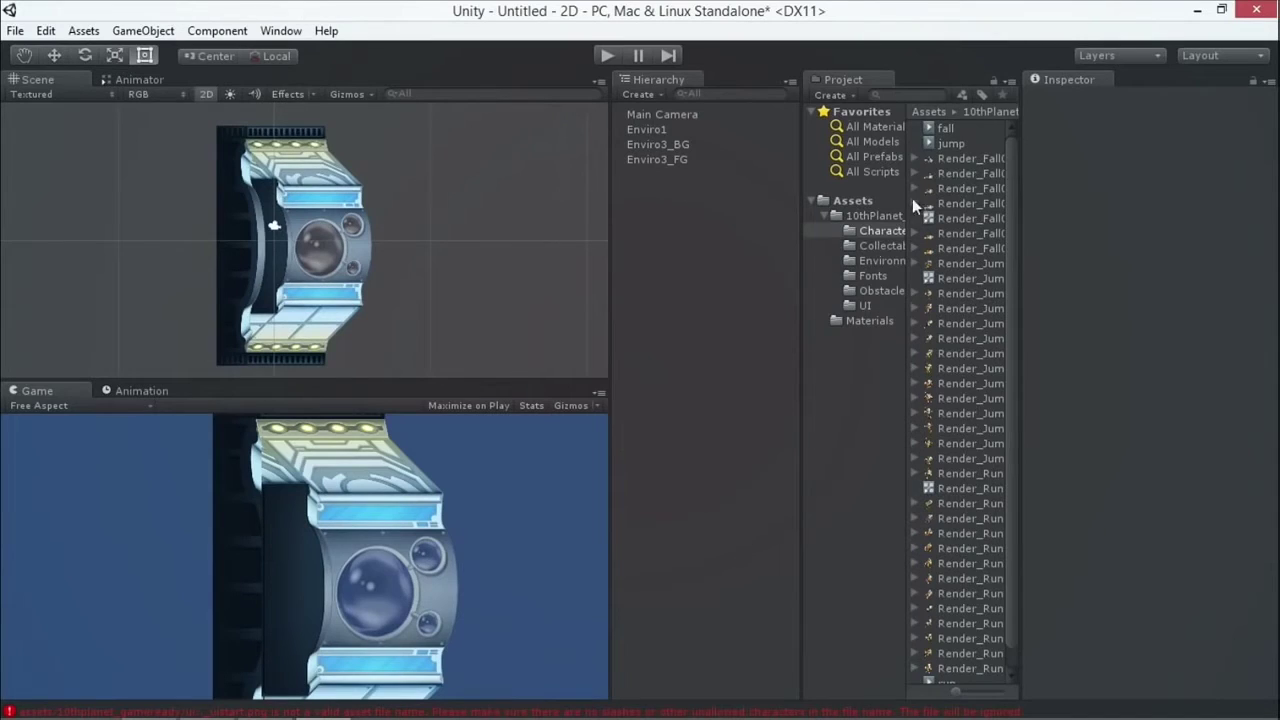
drag(965, 174, 290, 290)
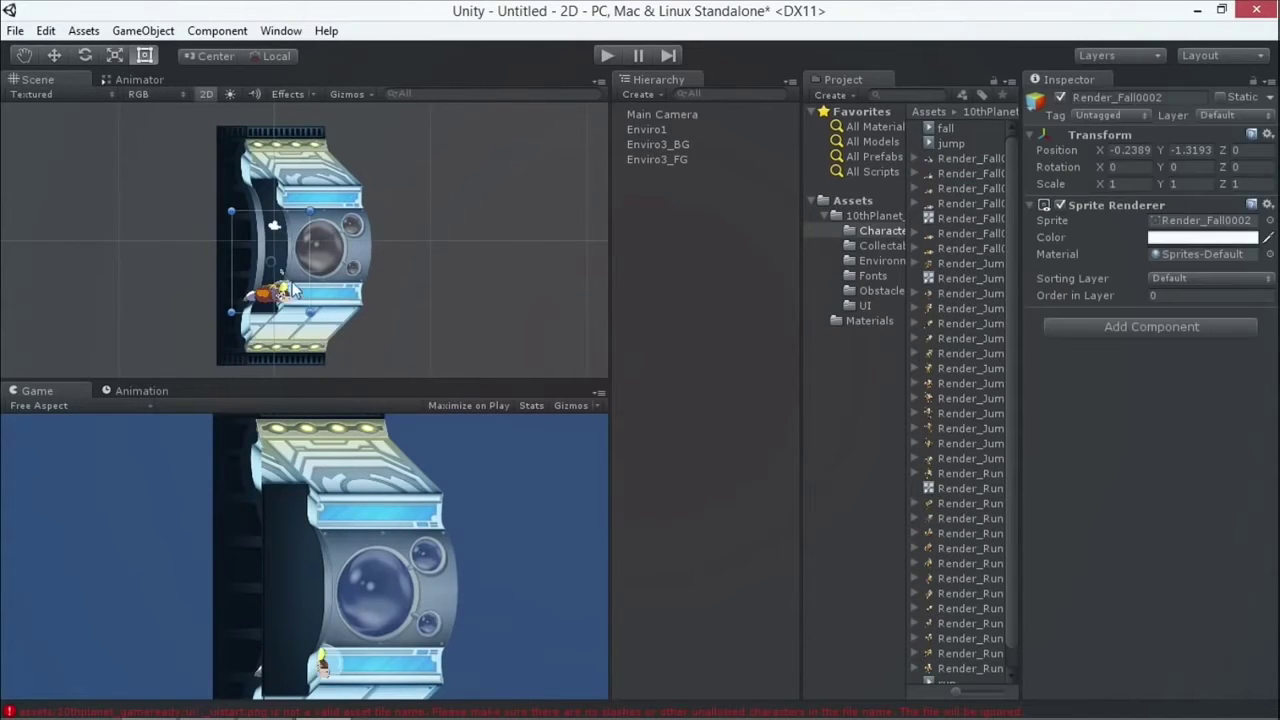
drag(310, 210, 459, 148)
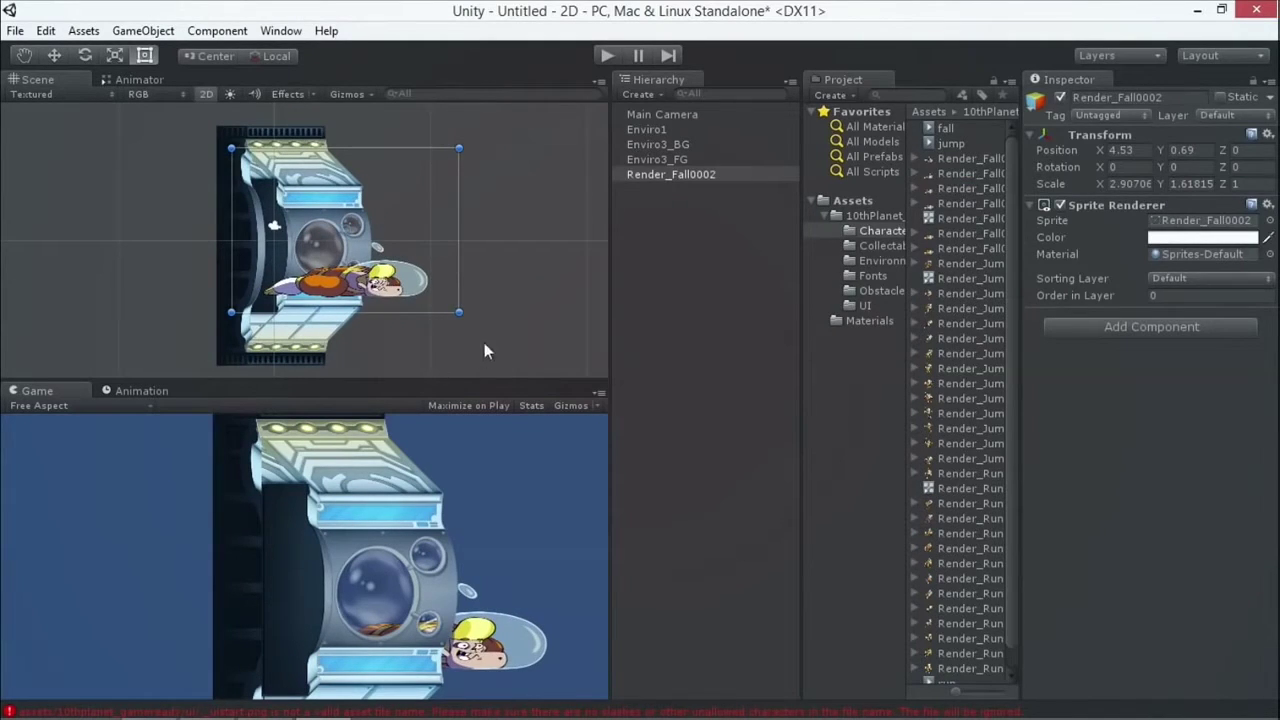
drag(457, 313, 352, 327)
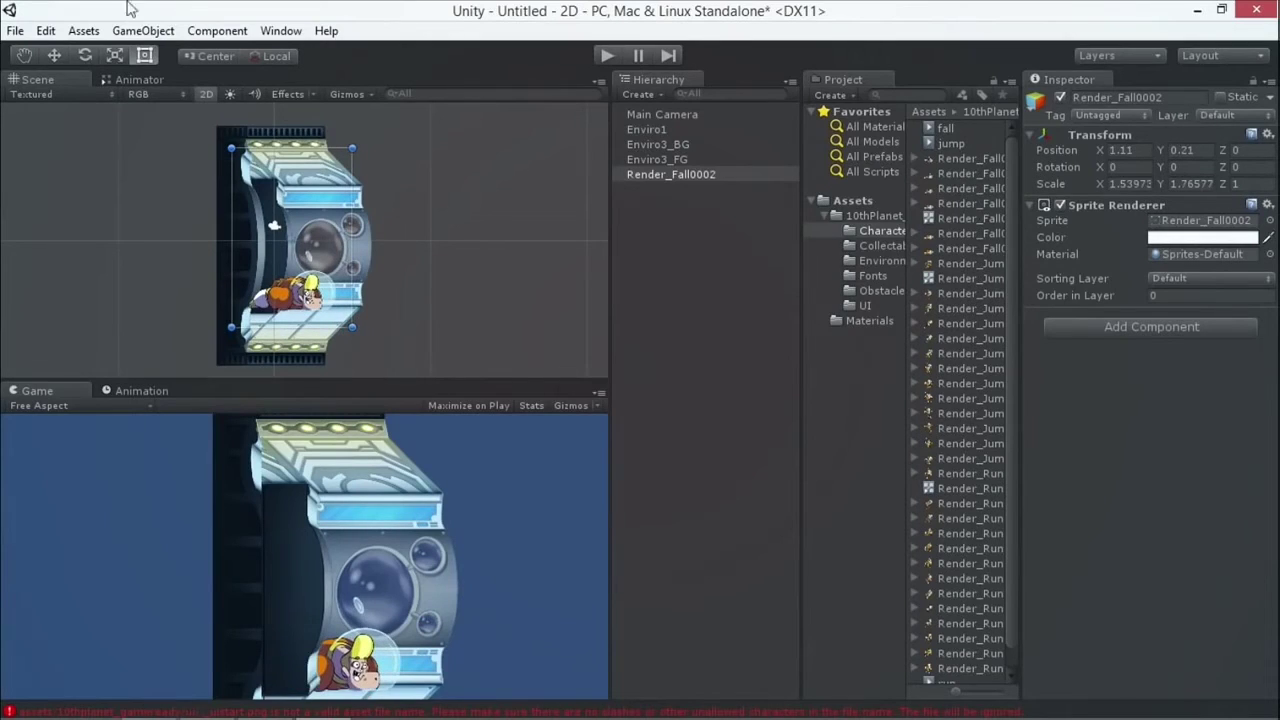
click(50, 31)
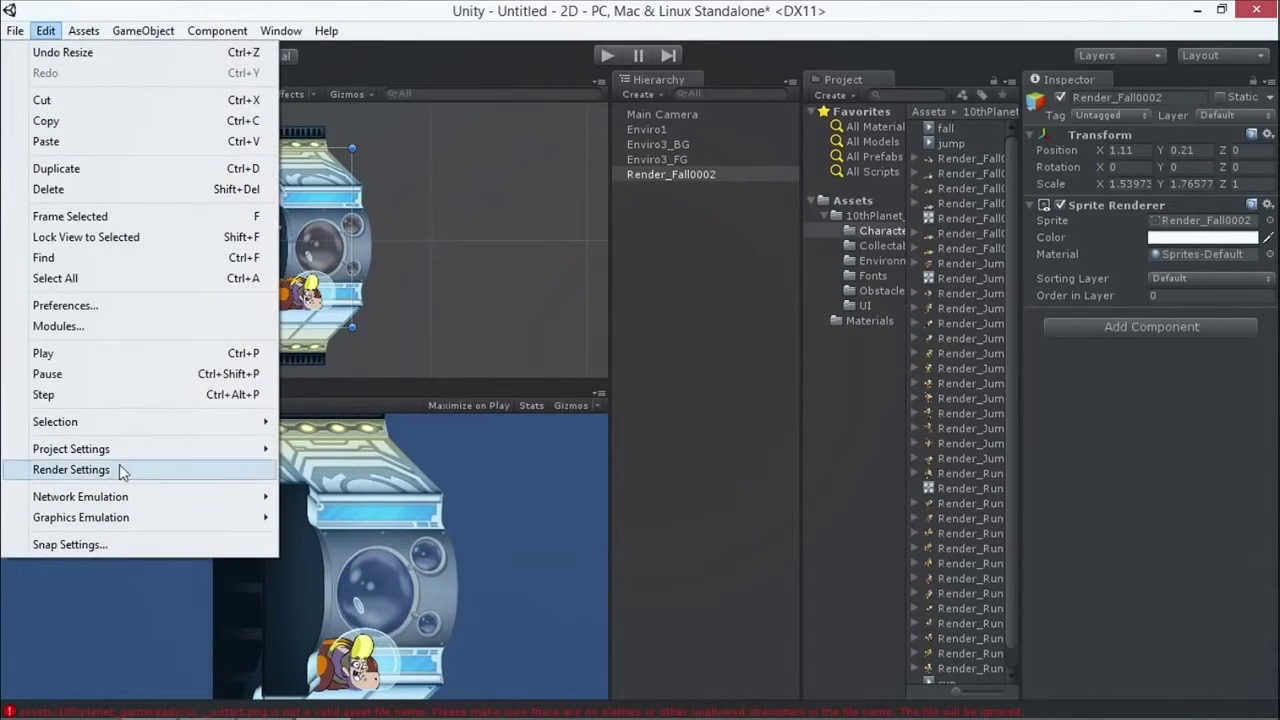
- Open the Tags and Layers project settings and expand the Sorting Layers list
mouse_move(123, 450)
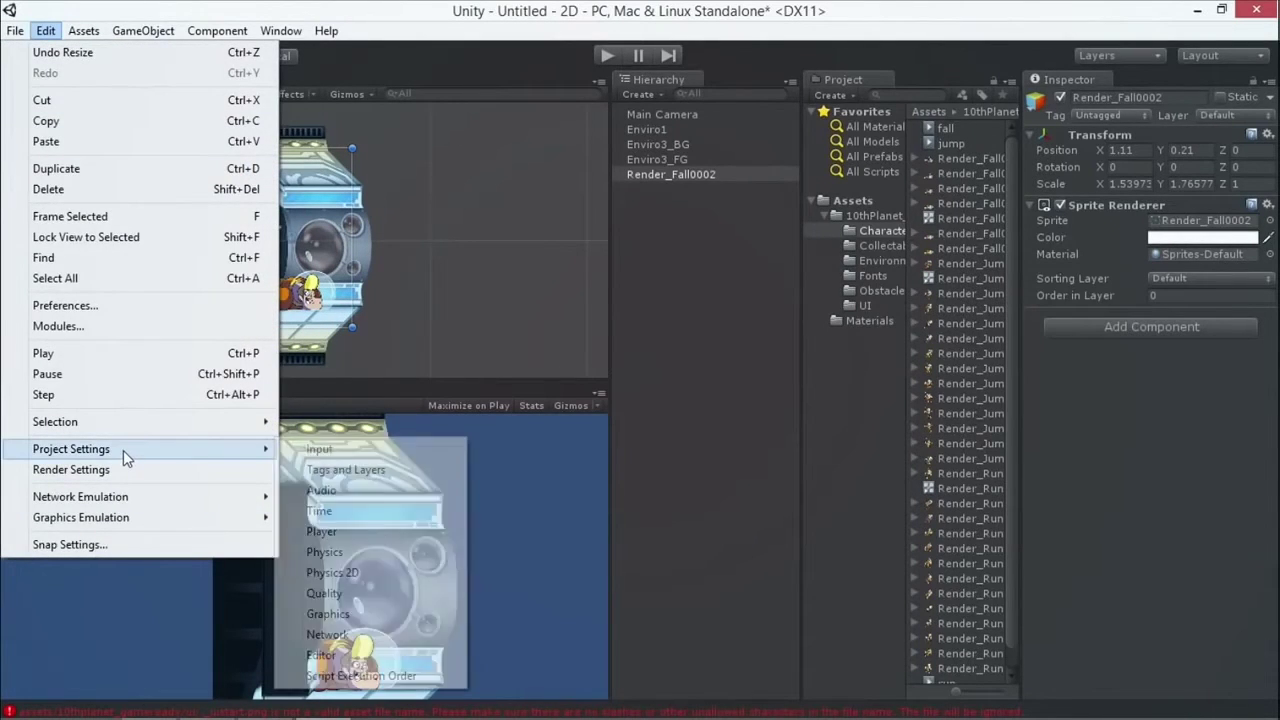
click(366, 472)
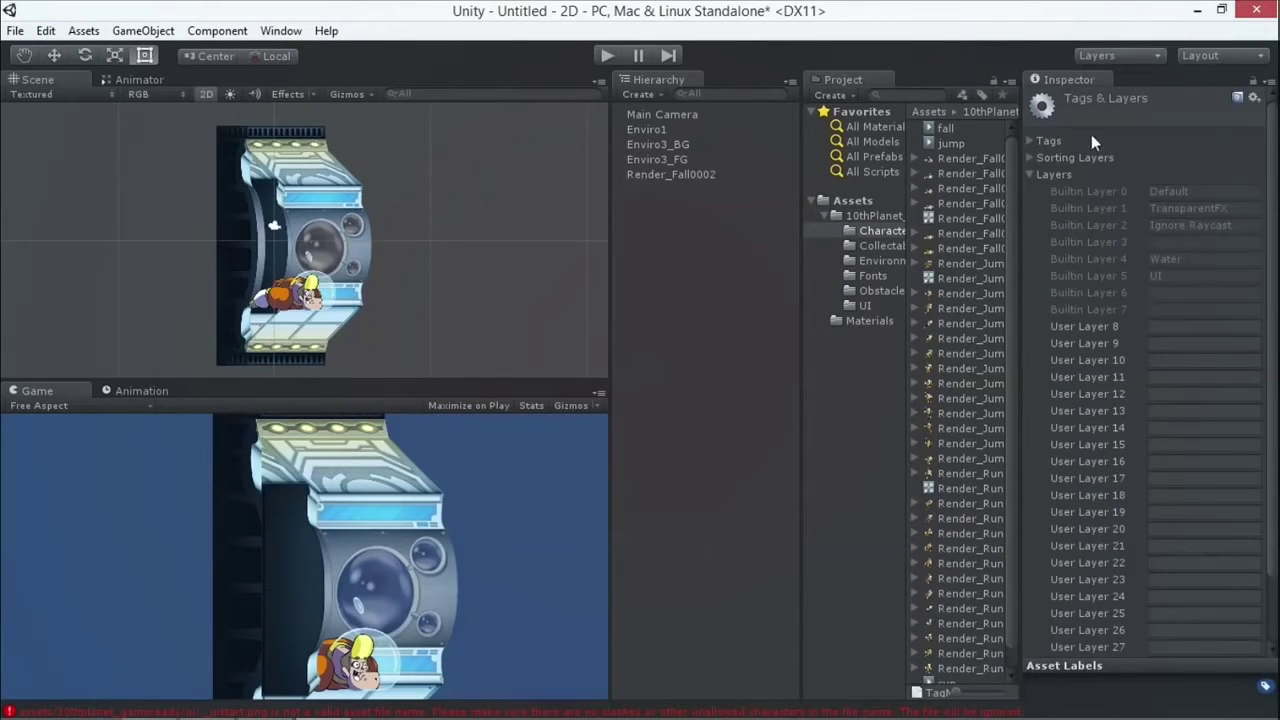
click(1031, 174)
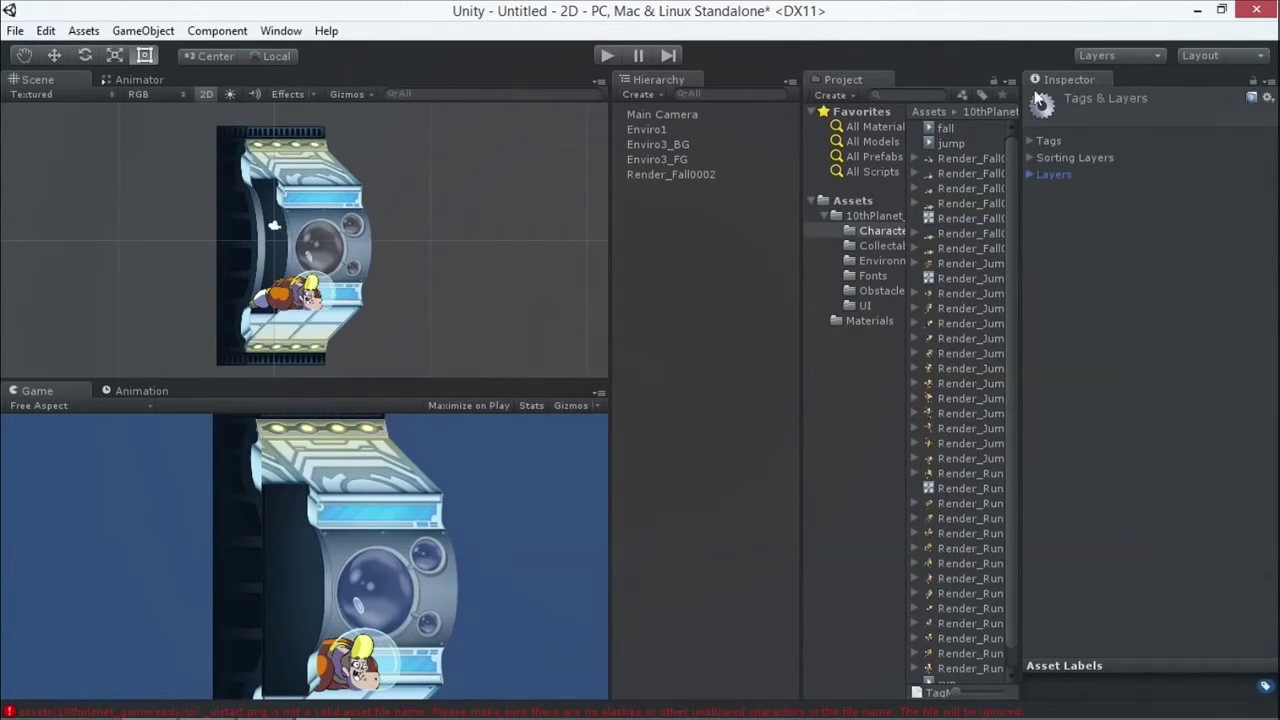
click(1029, 172)
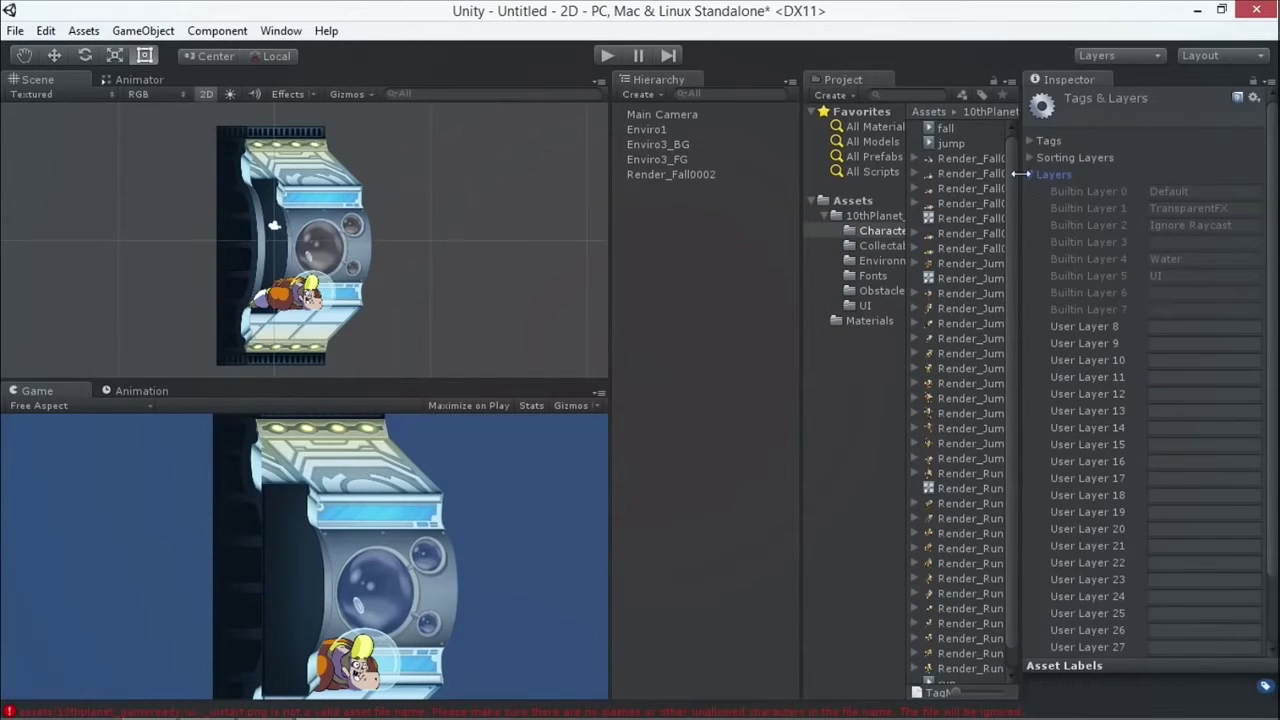
click(1030, 174)
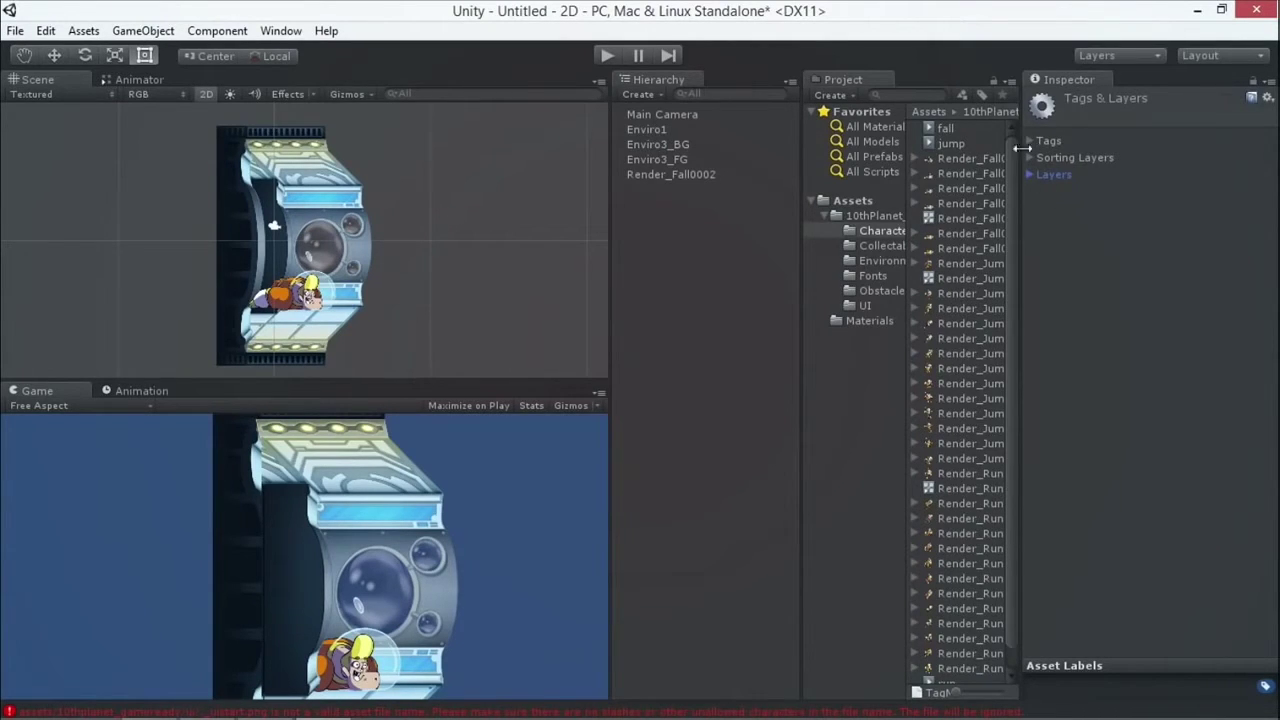
click(1030, 157)
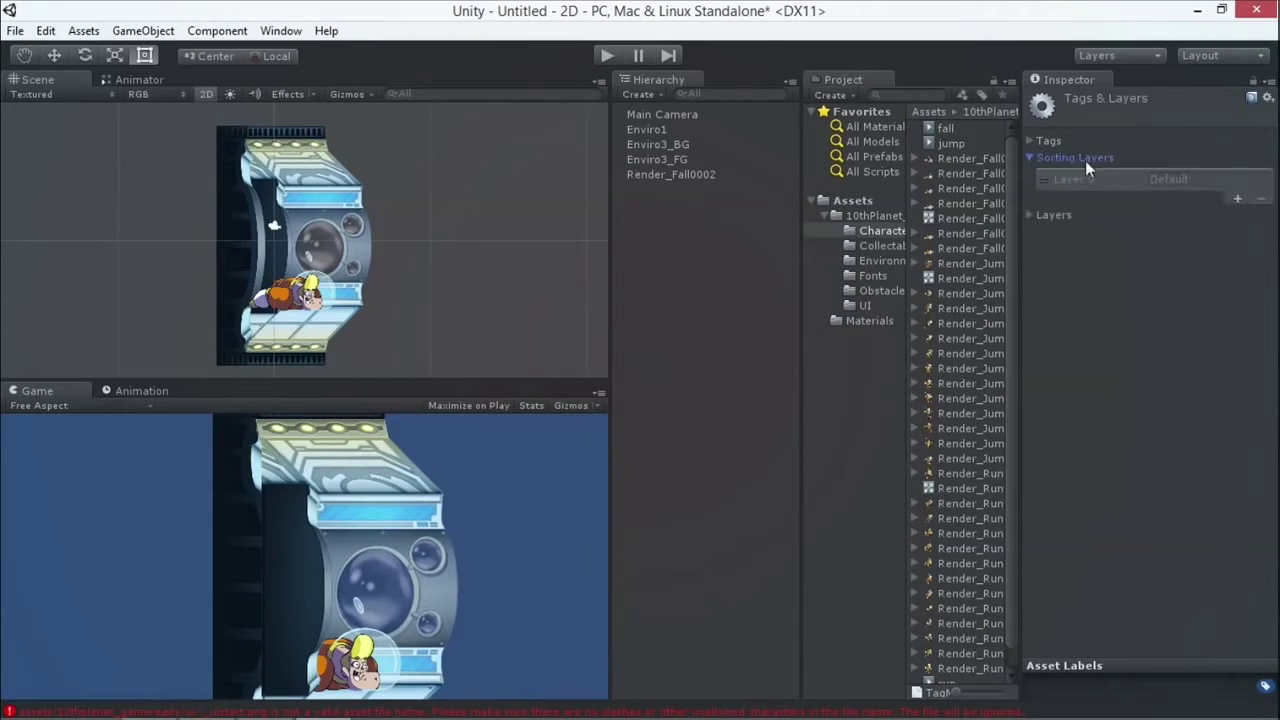
- Add two sorting layers and name them level and foreground
click(1237, 199)
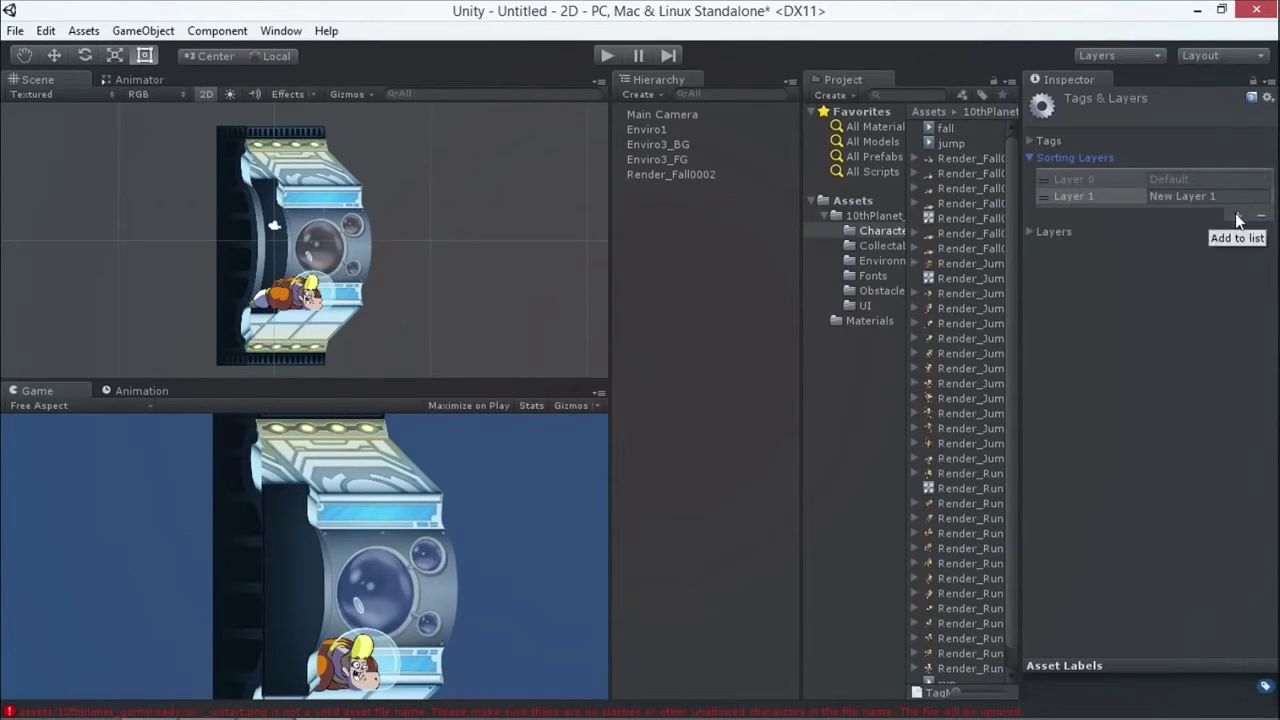
click(1237, 214)
click(1208, 196)
click(1221, 197)
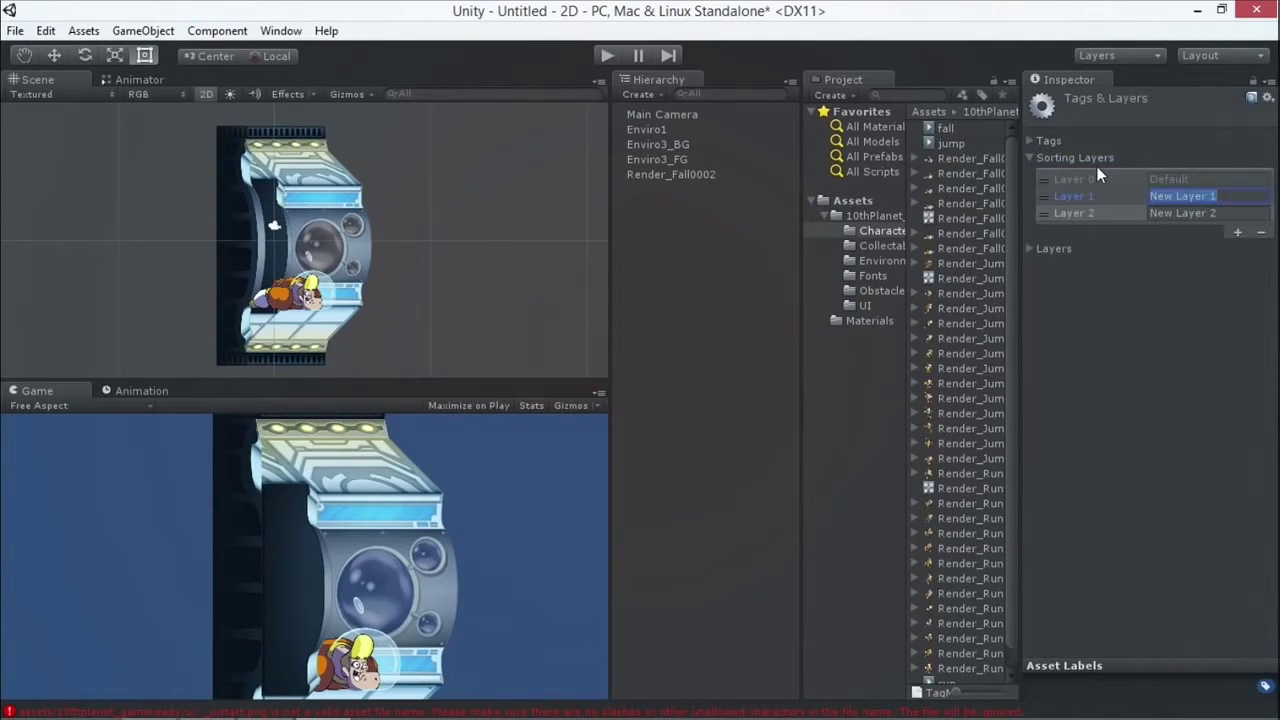
text(level)
click(1231, 214)
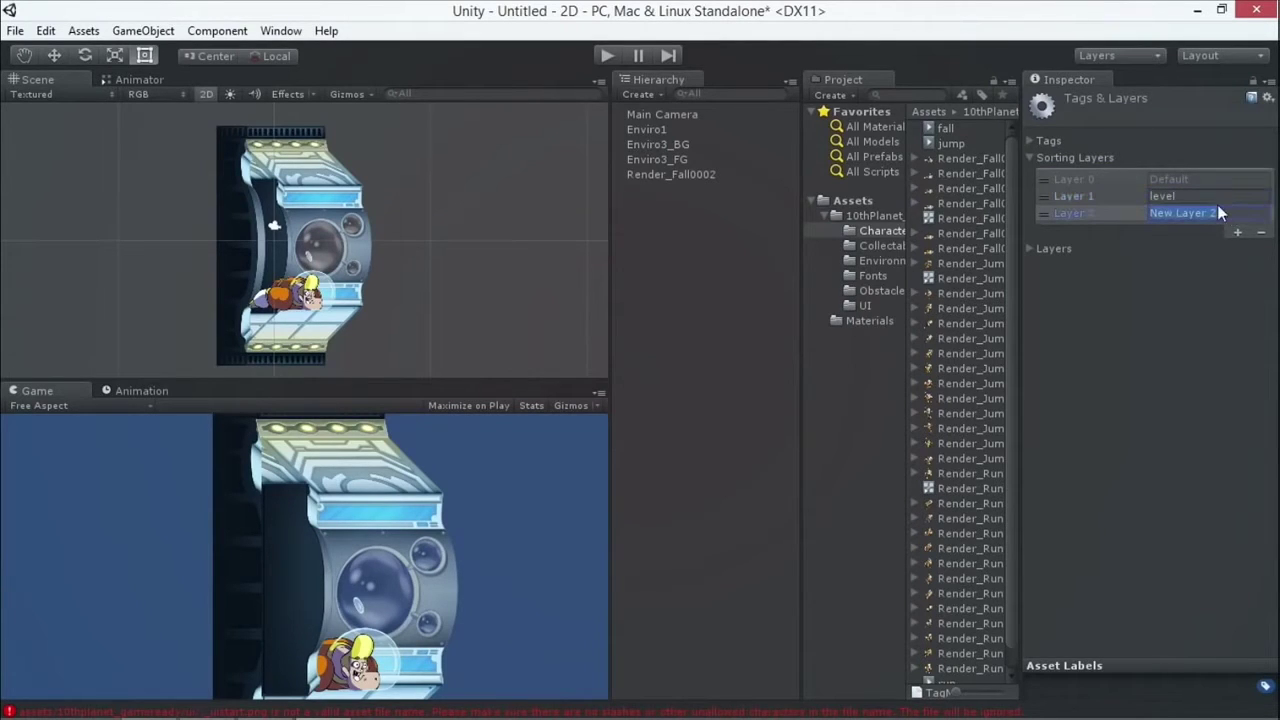
text(foreg)
click(1172, 197)
click(670, 175)
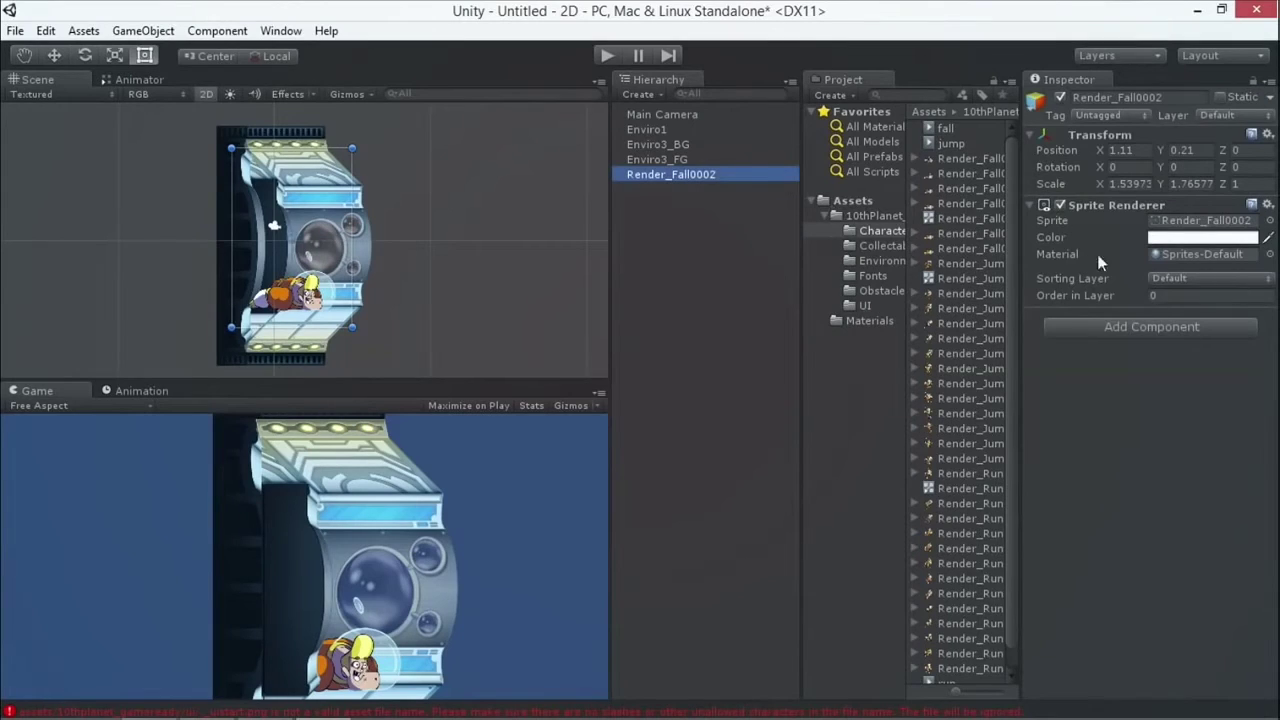
- Put Render_Fall0002 on the foreground sorting layer and Enviro1–Enviro3_FG on level
click(1185, 279)
click(1176, 338)
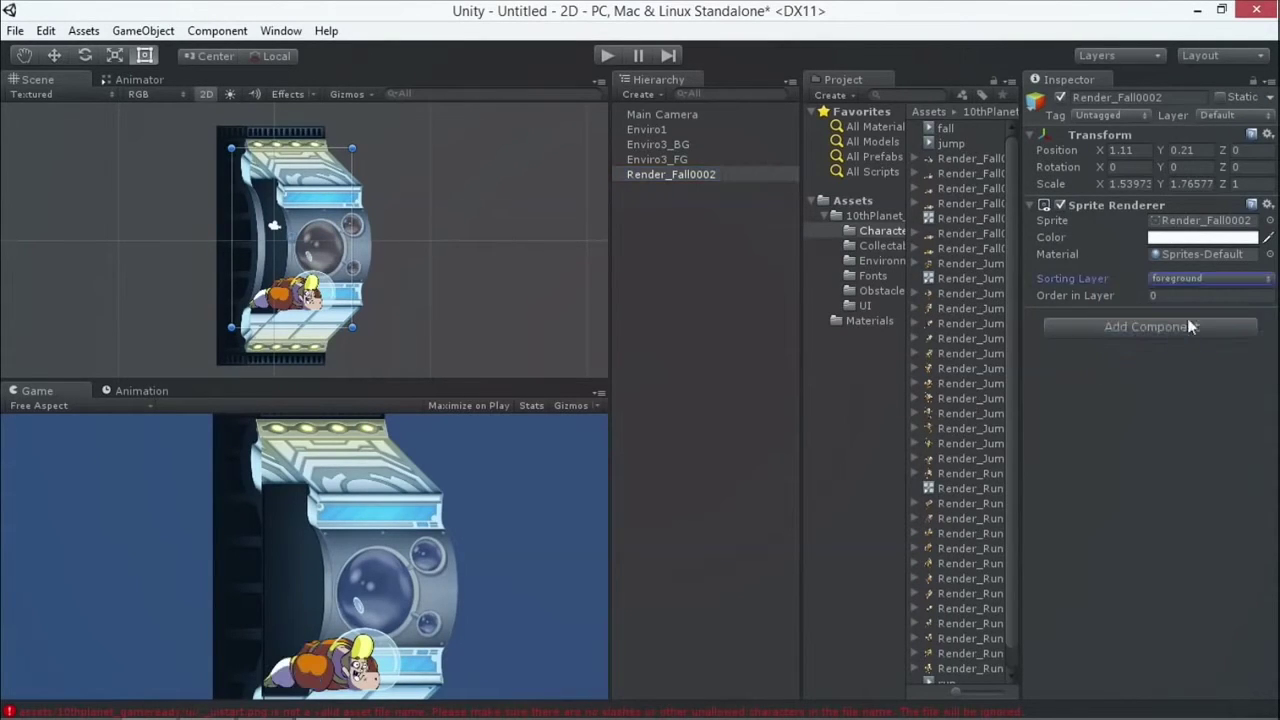
click(658, 157)
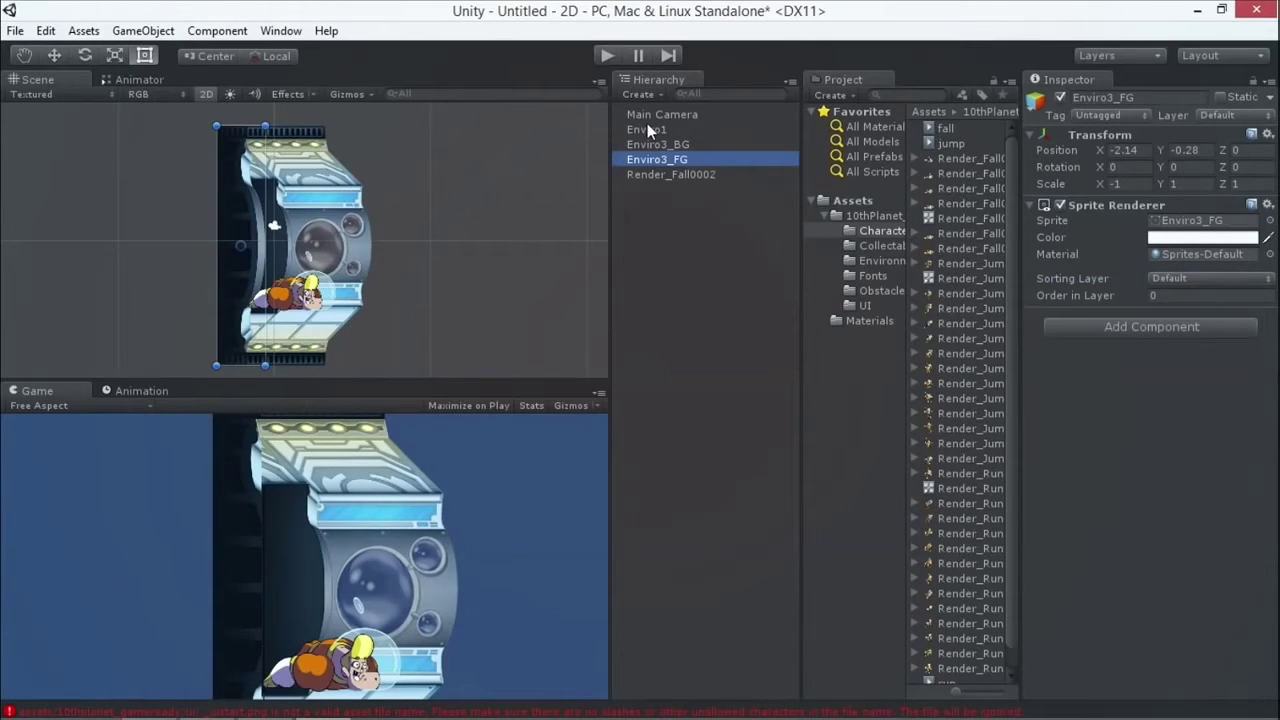
shift+click(647, 128)
click(1167, 279)
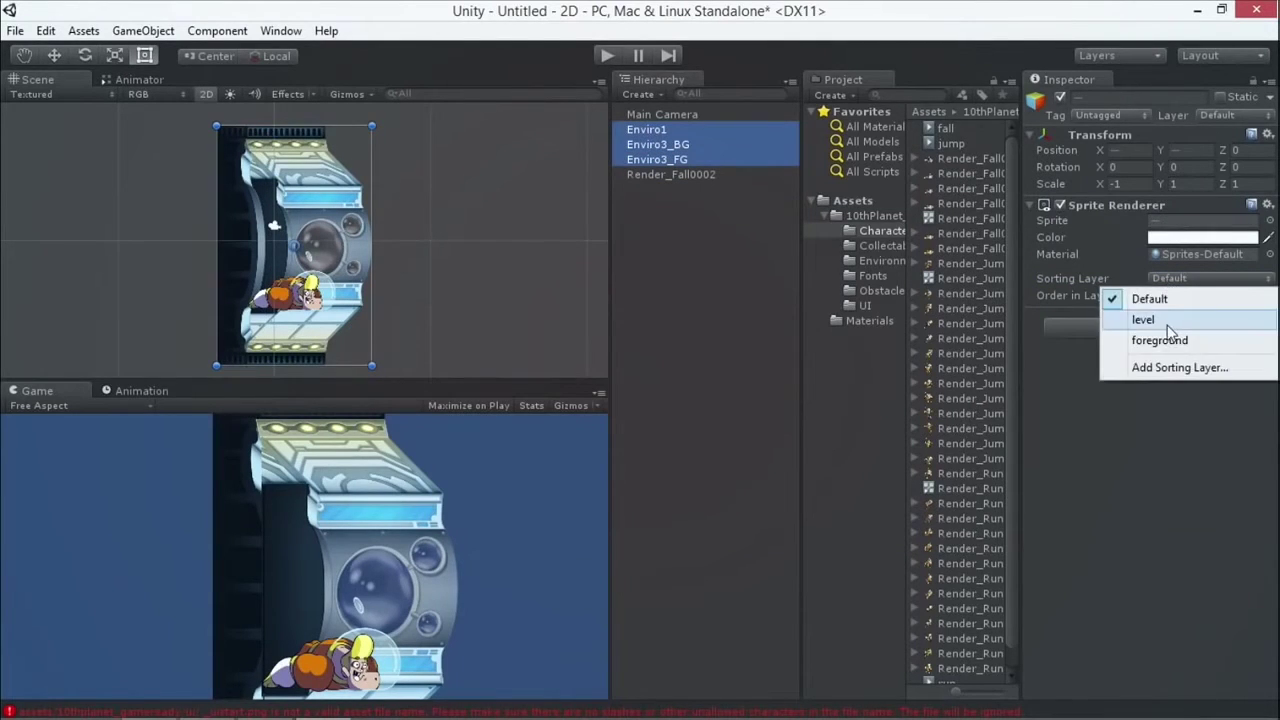
click(1160, 320)
- Move Render_Fall0002 into the corridor centre with the Move tool
click(653, 175)
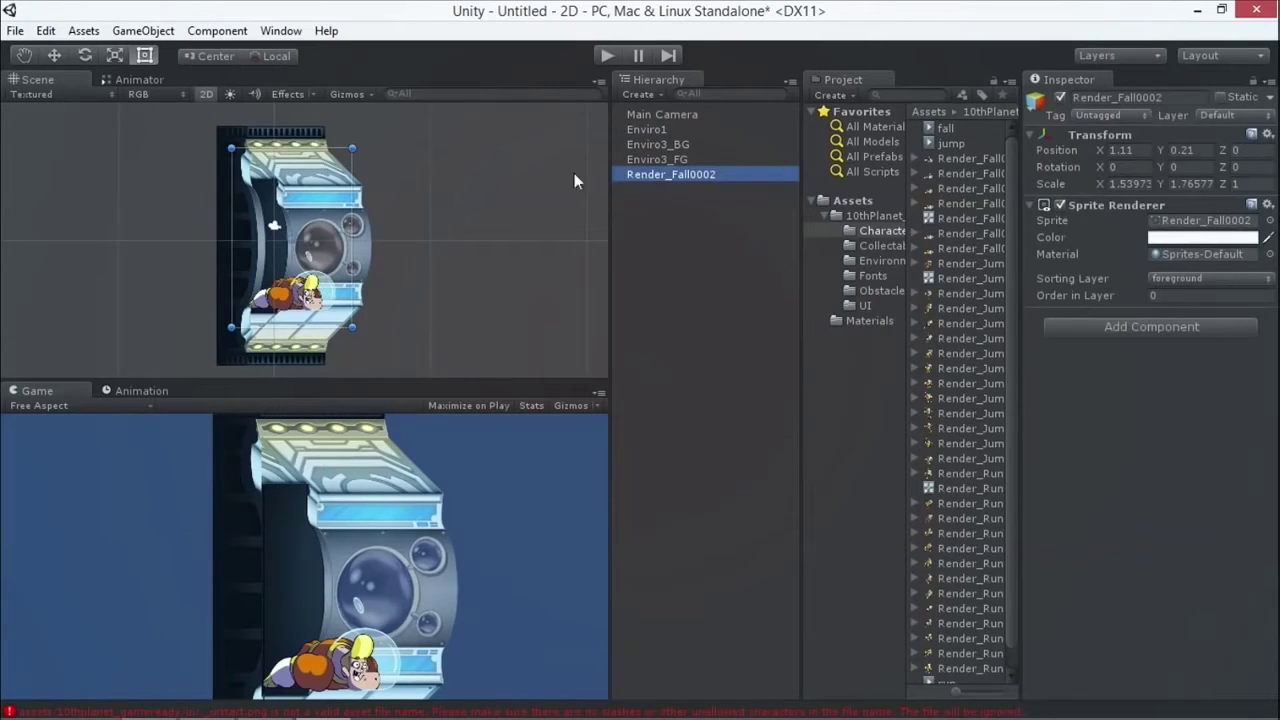
click(54, 55)
drag(307, 237, 349, 207)
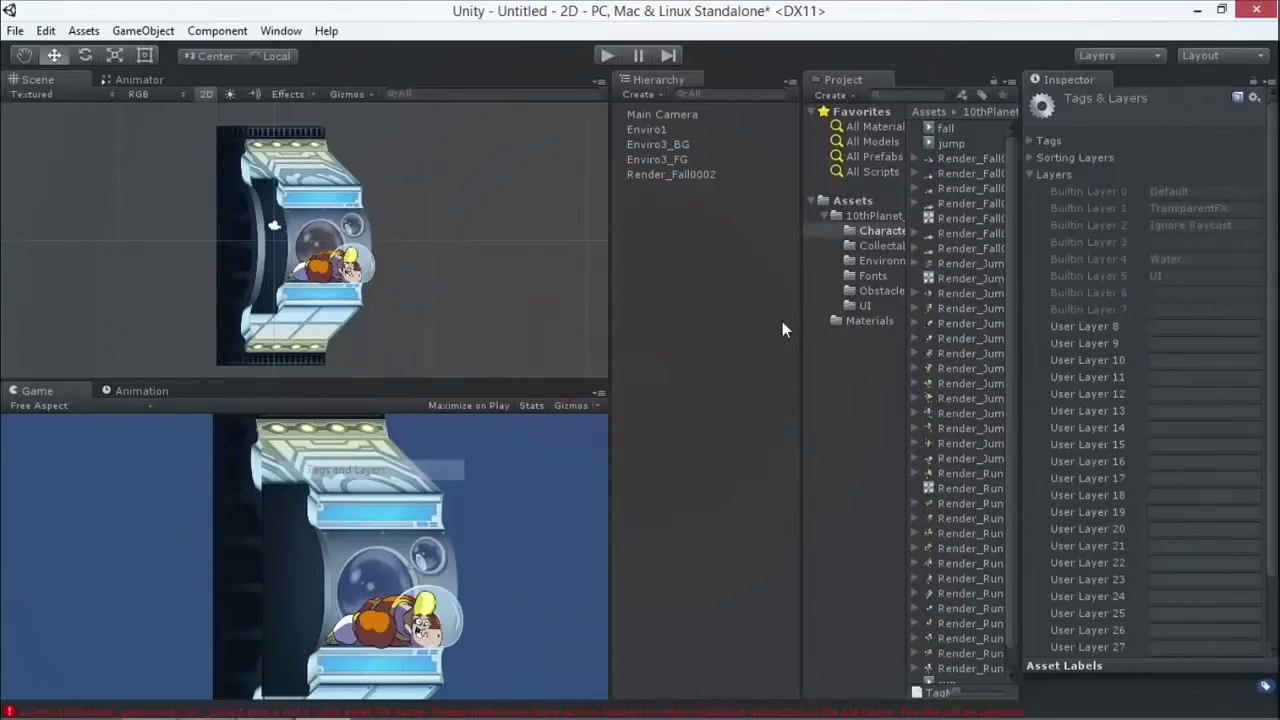
click(1030, 158)
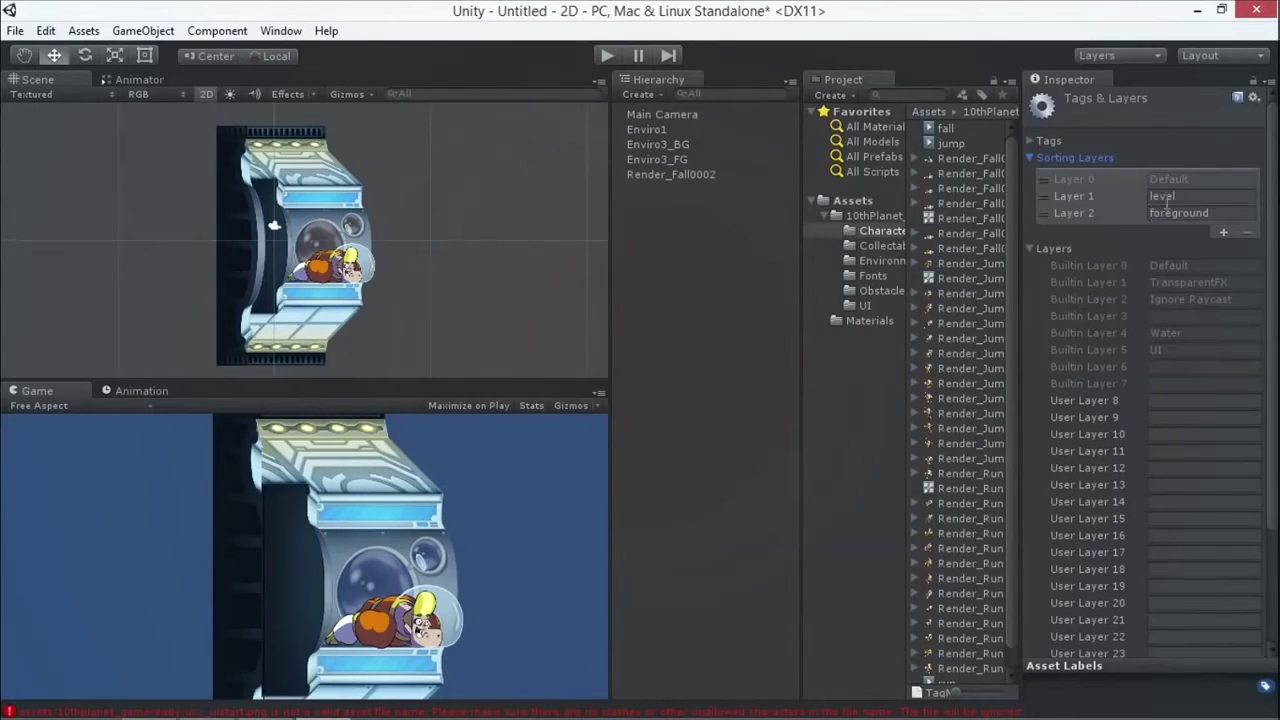
- Drag the Default sorting layer below level and foreground, then select Enviro3_FG
click(1165, 212)
click(1079, 178)
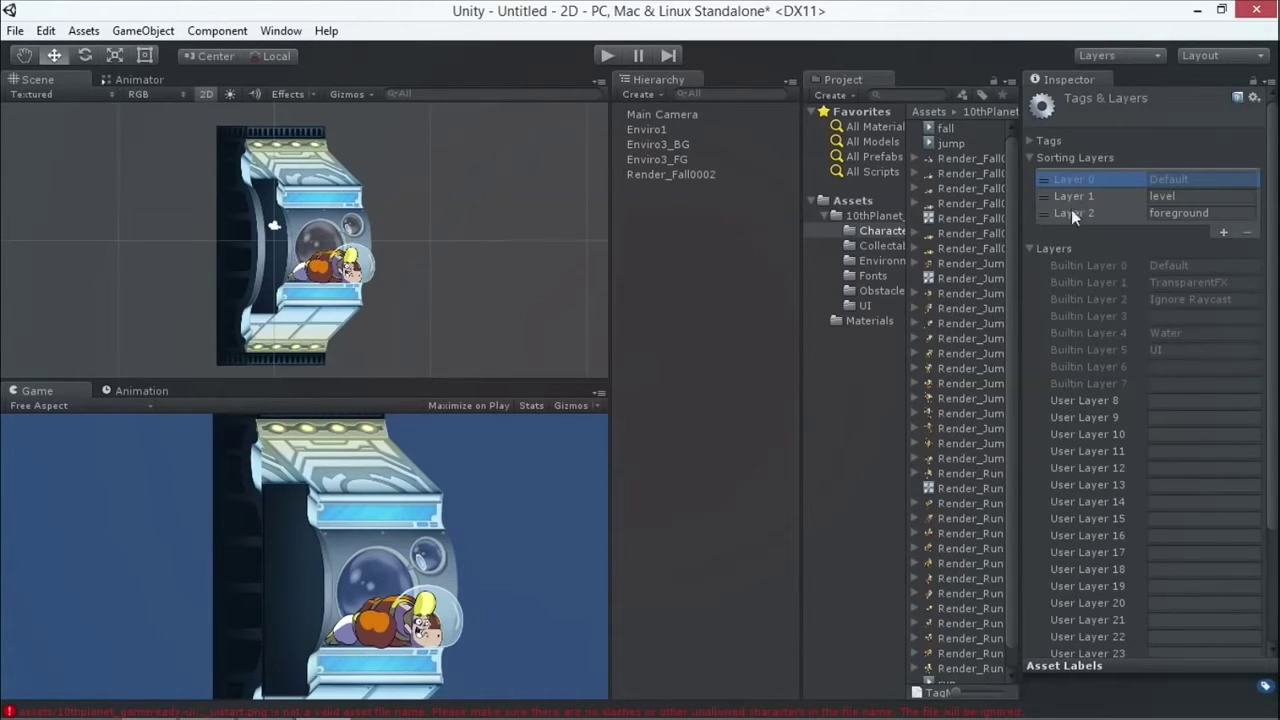
drag(1082, 177, 1099, 220)
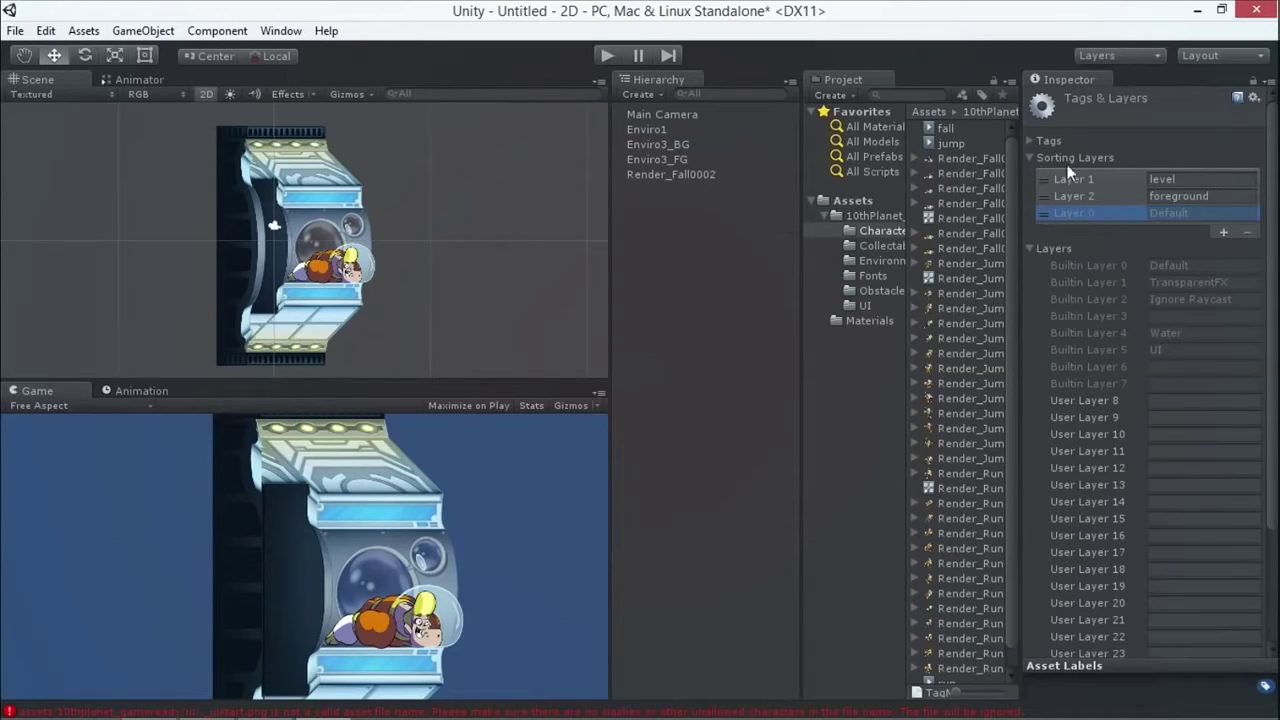
click(335, 220)
click(274, 228)
click(242, 247)
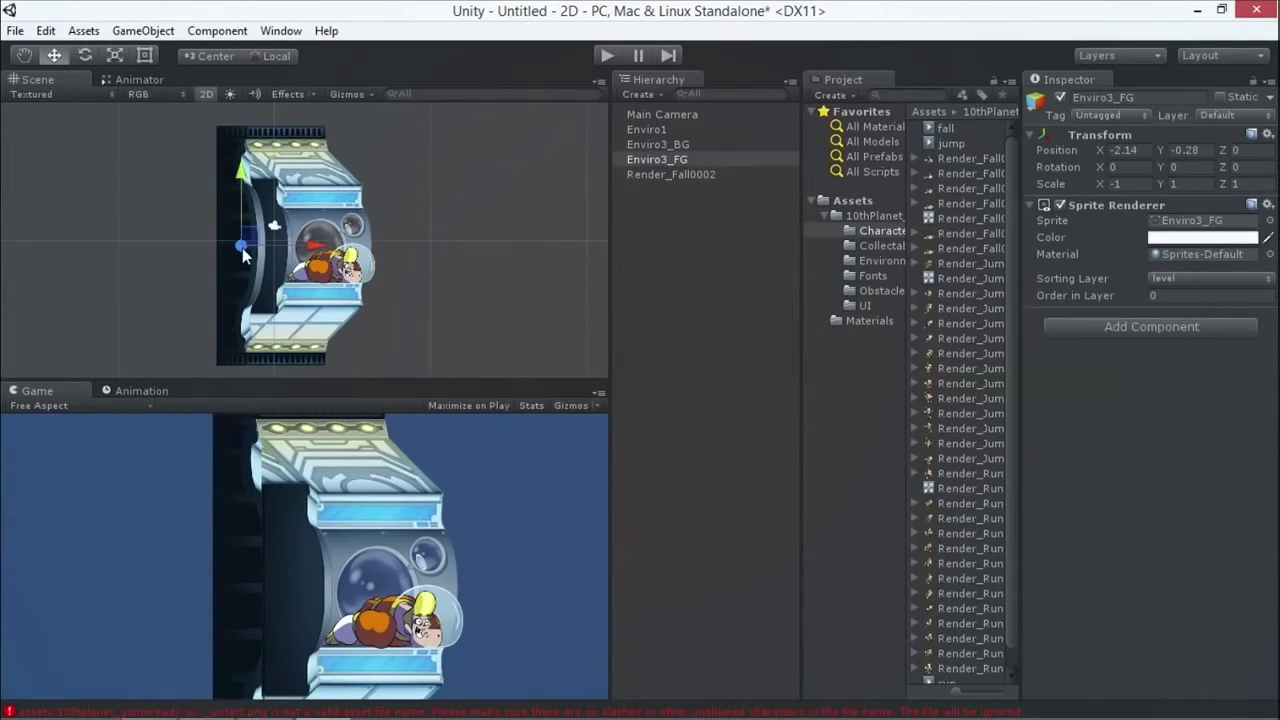
- Undo a trial rightward move of Enviro3_FG and bring up the Project Settings list
drag(245, 236, 310, 236)
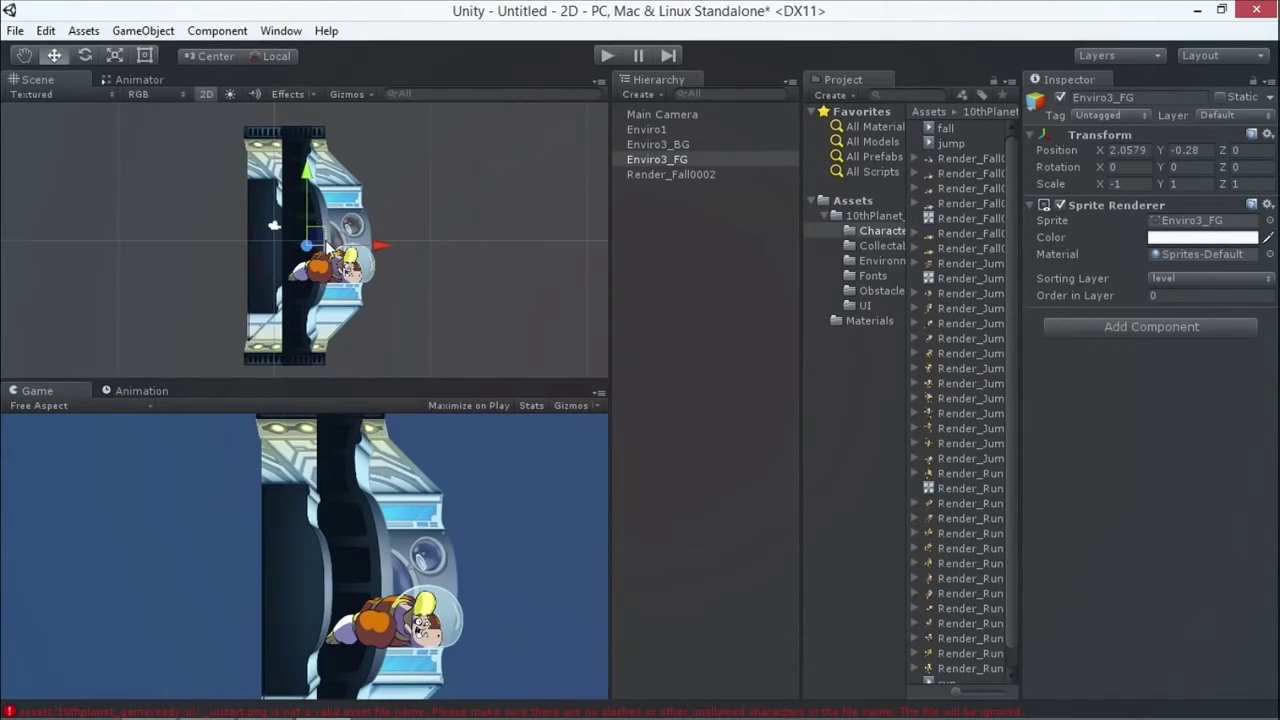
key(ctrl+z)
click(46, 30)
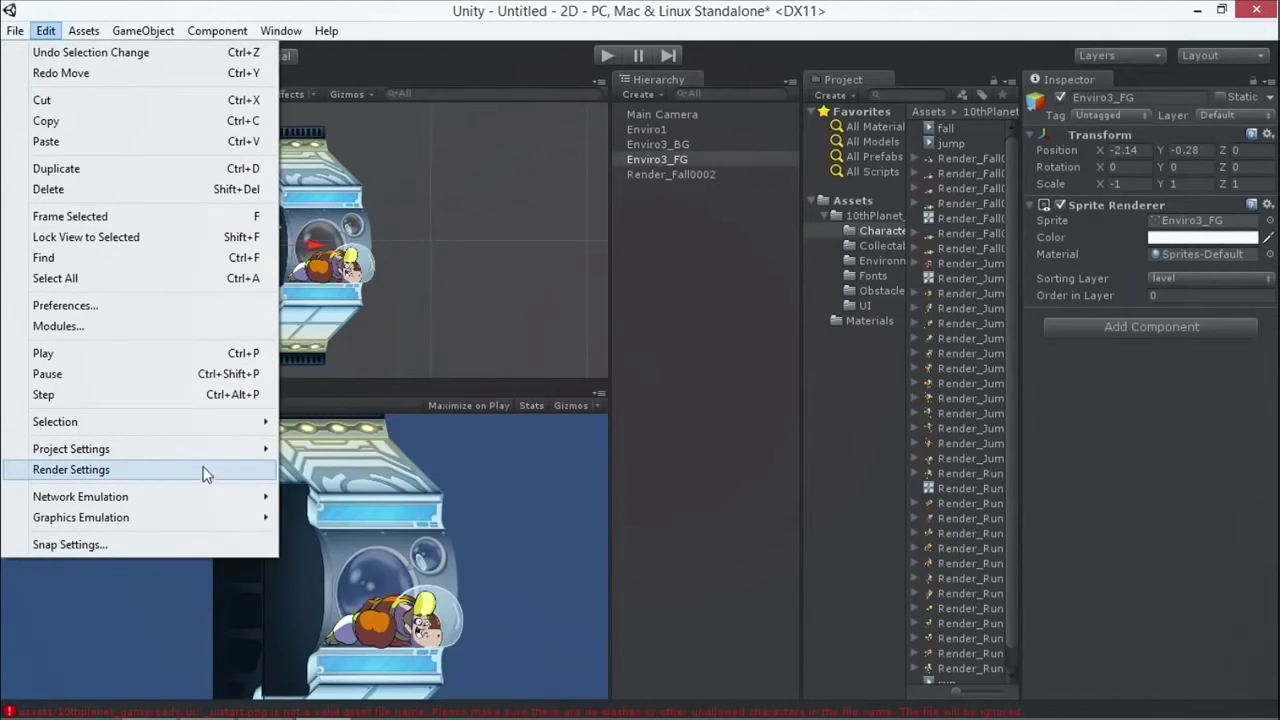
mouse_move(205, 449)
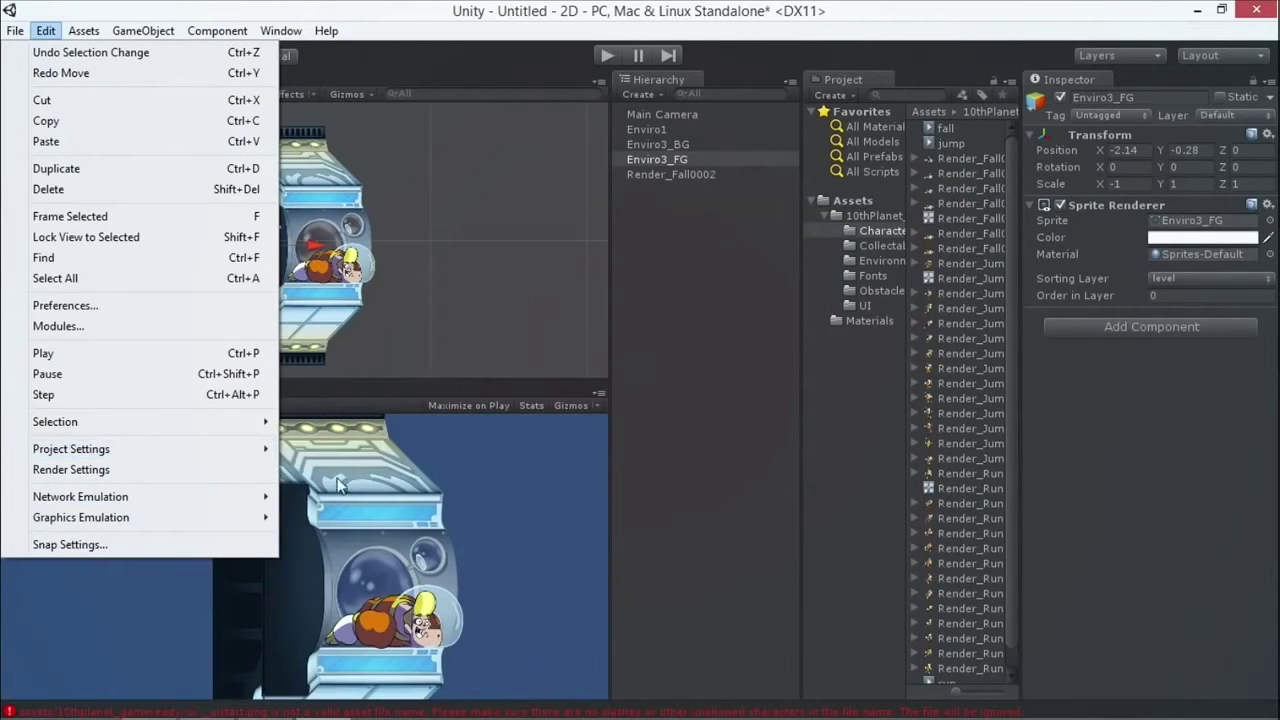
- Return to the Tags and Layers settings and expand the Sorting Layers list
mouse_move(255, 449)
click(400, 489)
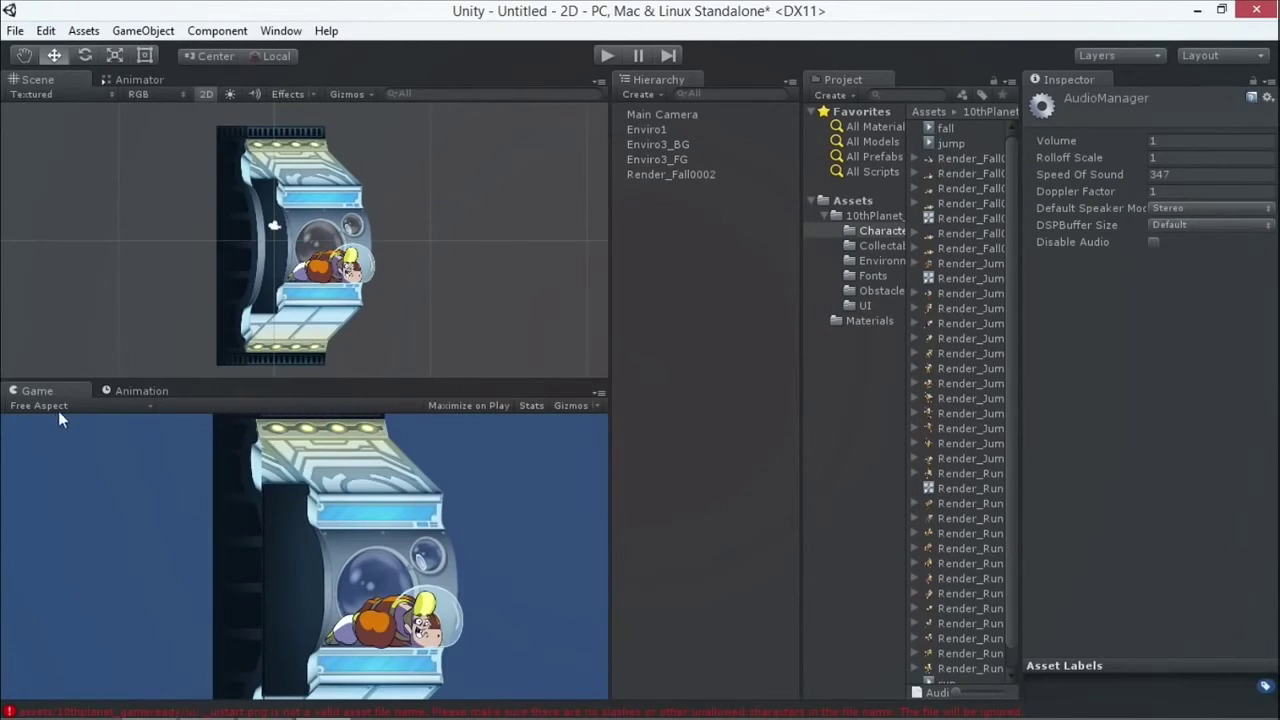
click(46, 31)
mouse_move(203, 452)
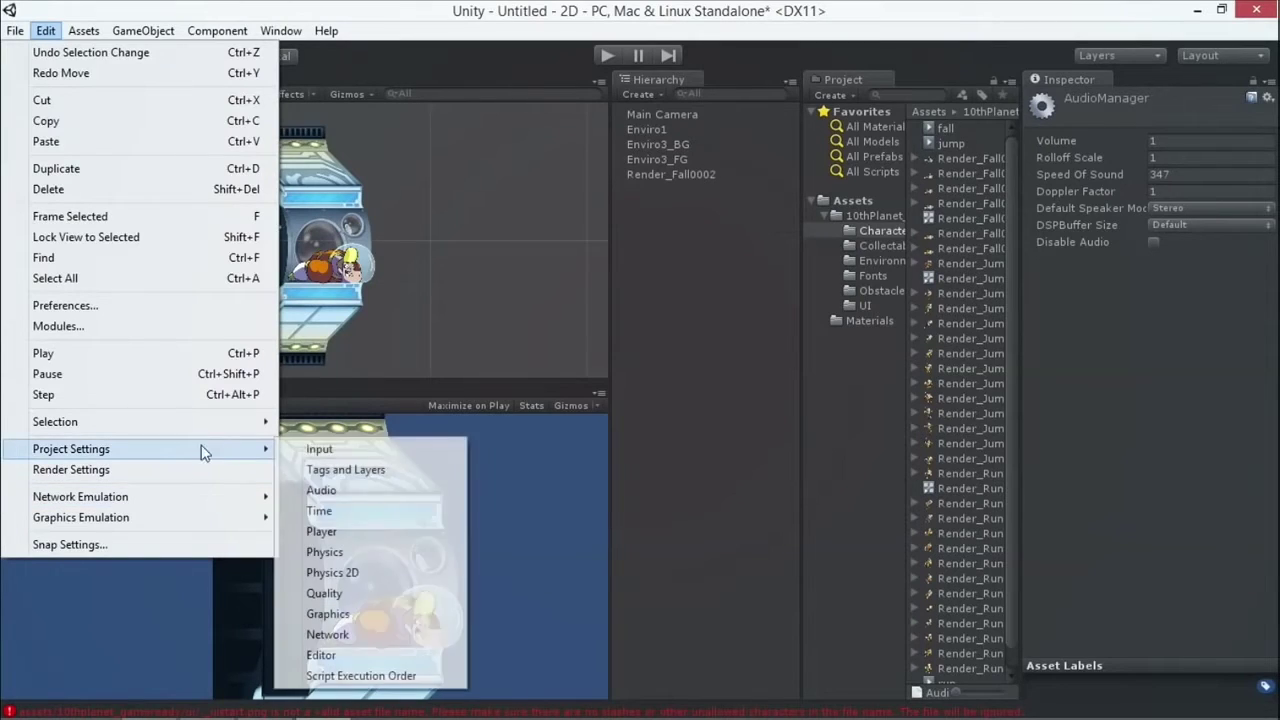
click(343, 469)
click(1029, 156)
- Add a third sorting layer and rename the layers character and foreground, keeping Default last
click(1223, 249)
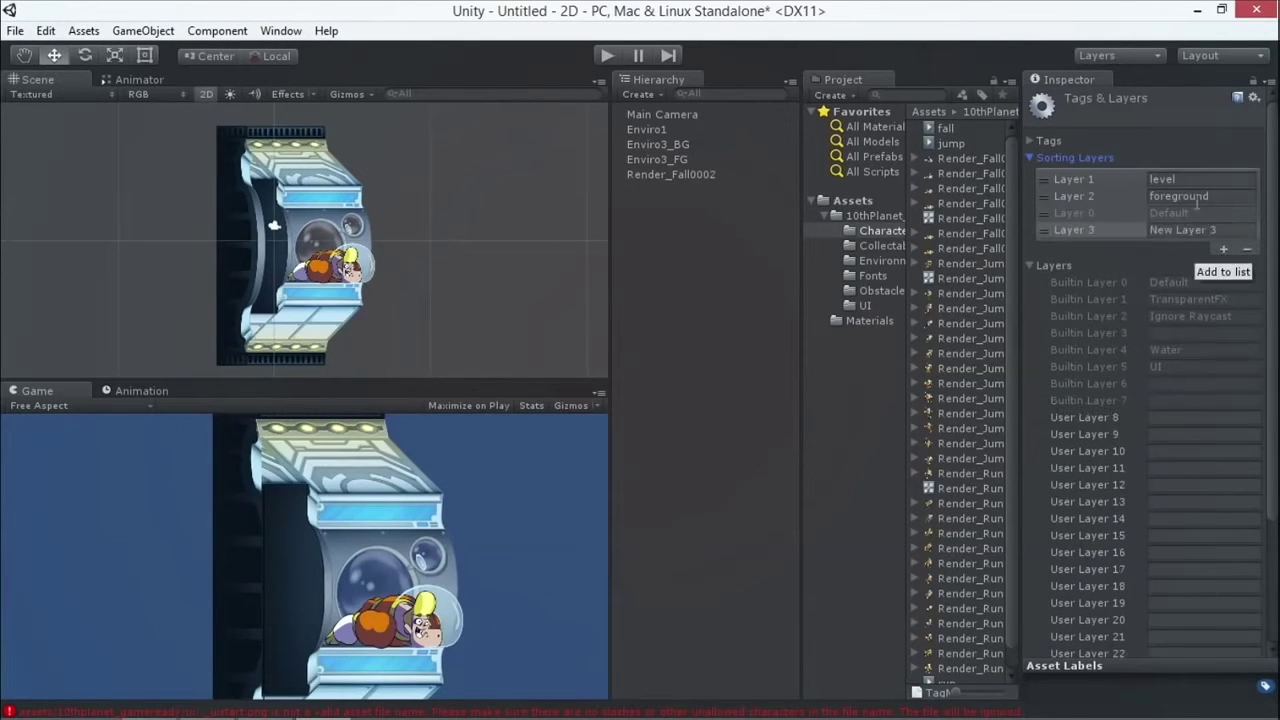
click(1224, 197)
text(cahra)
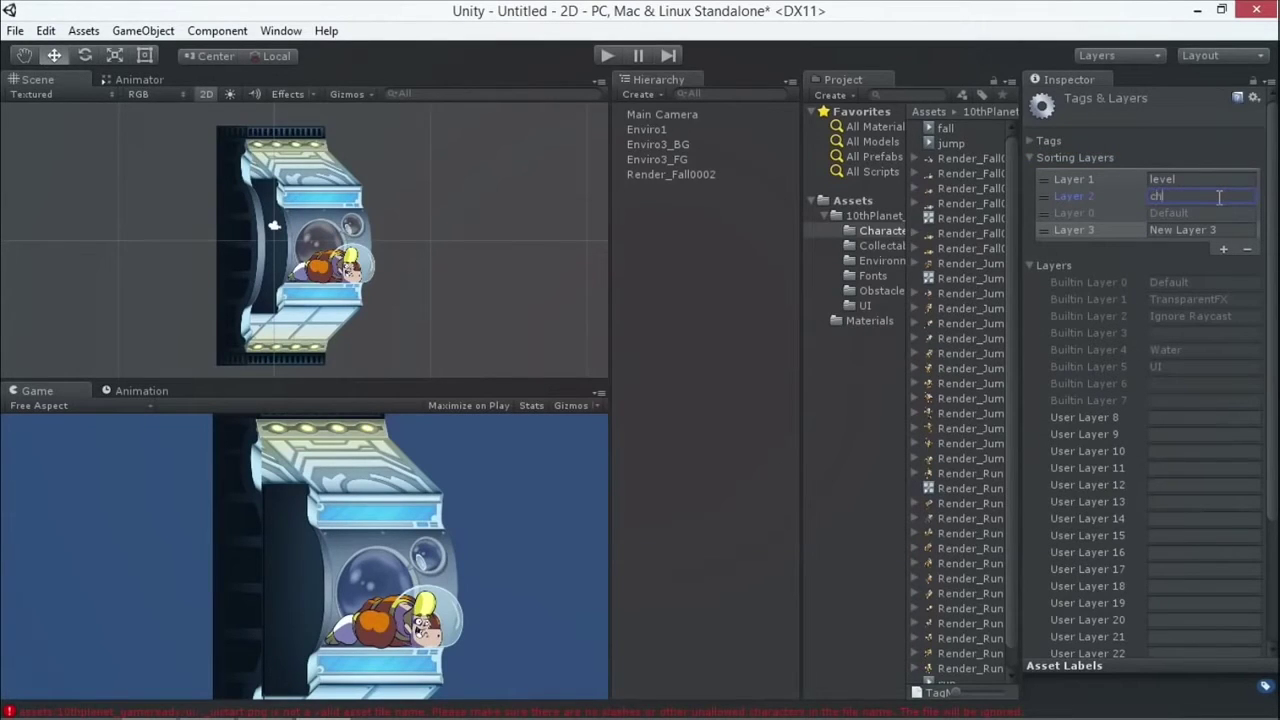
drag(1077, 209, 1086, 234)
click(1180, 213)
text(foregro)
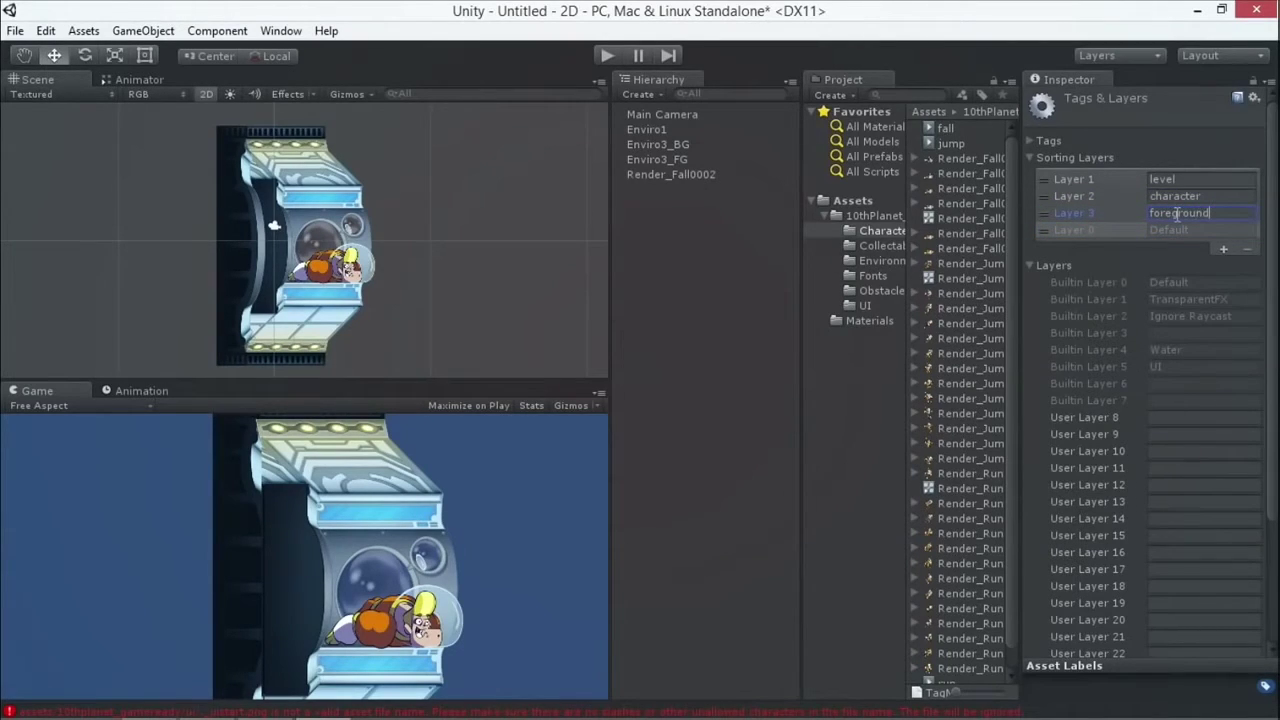
text(und)
click(1159, 138)
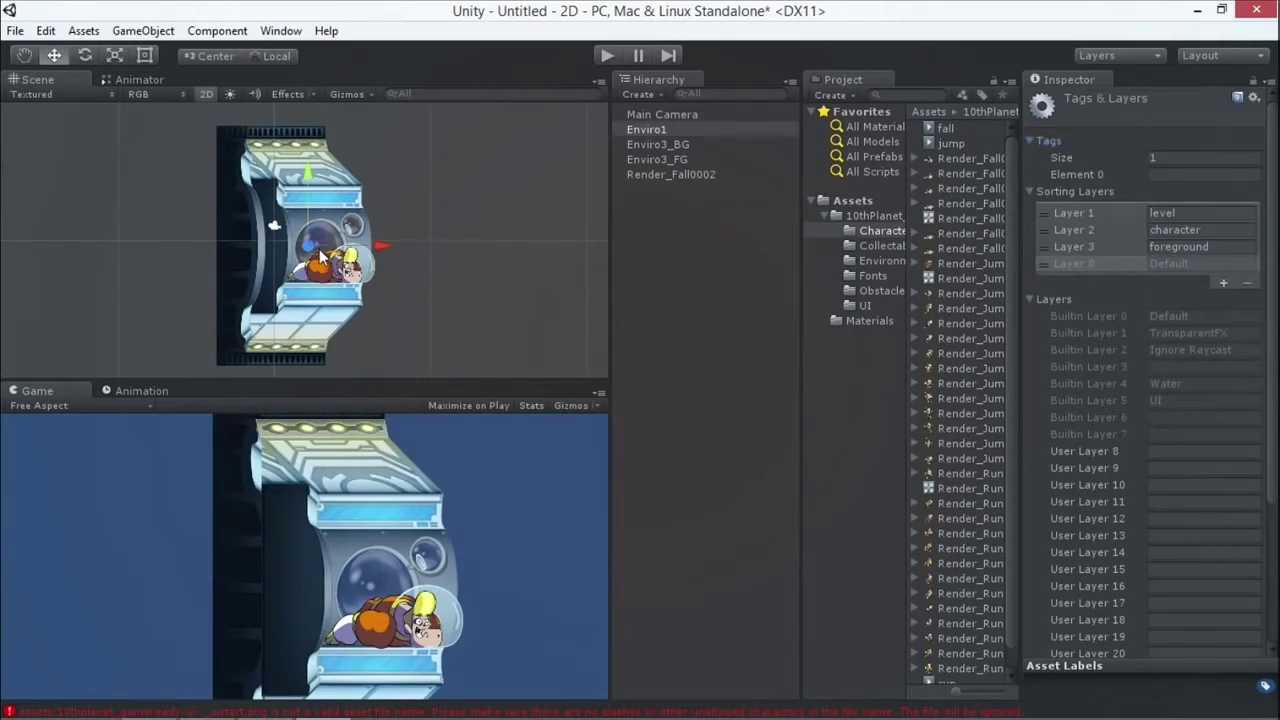
- Set Enviro3_FG to the foreground layer and drop the character to X 3.6888, Y 0.80966
click(322, 250)
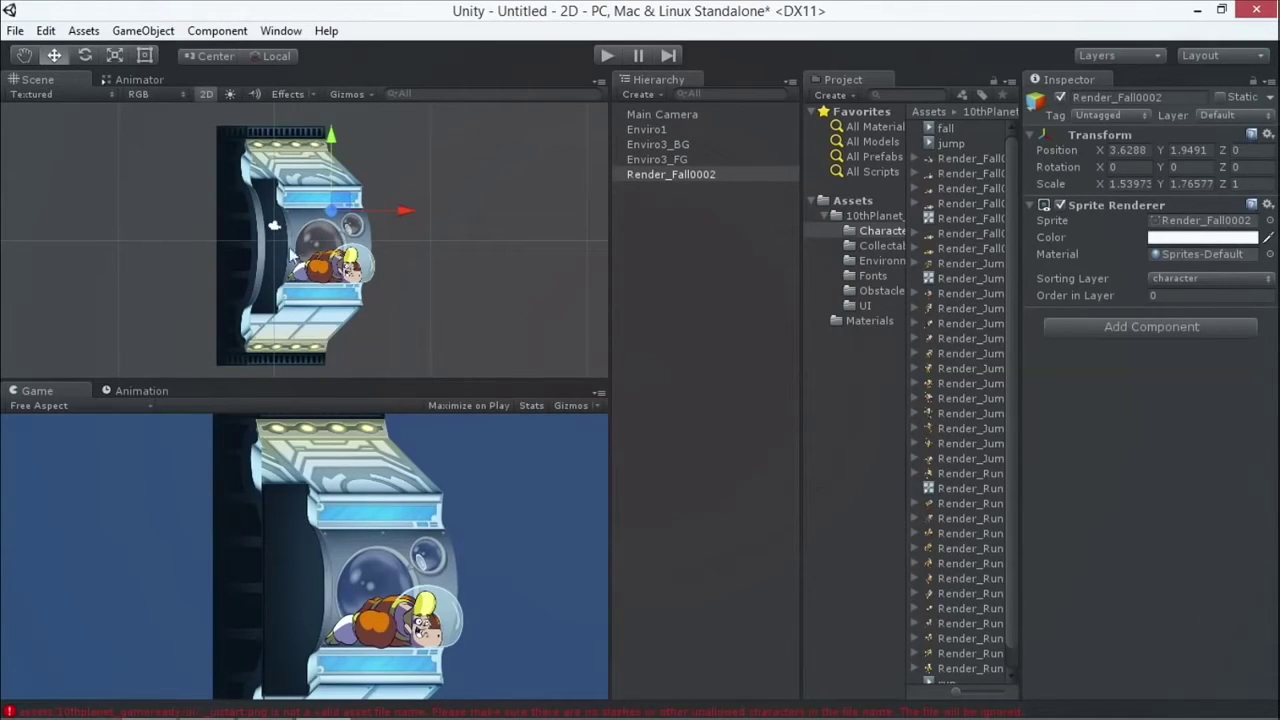
click(242, 248)
click(1180, 280)
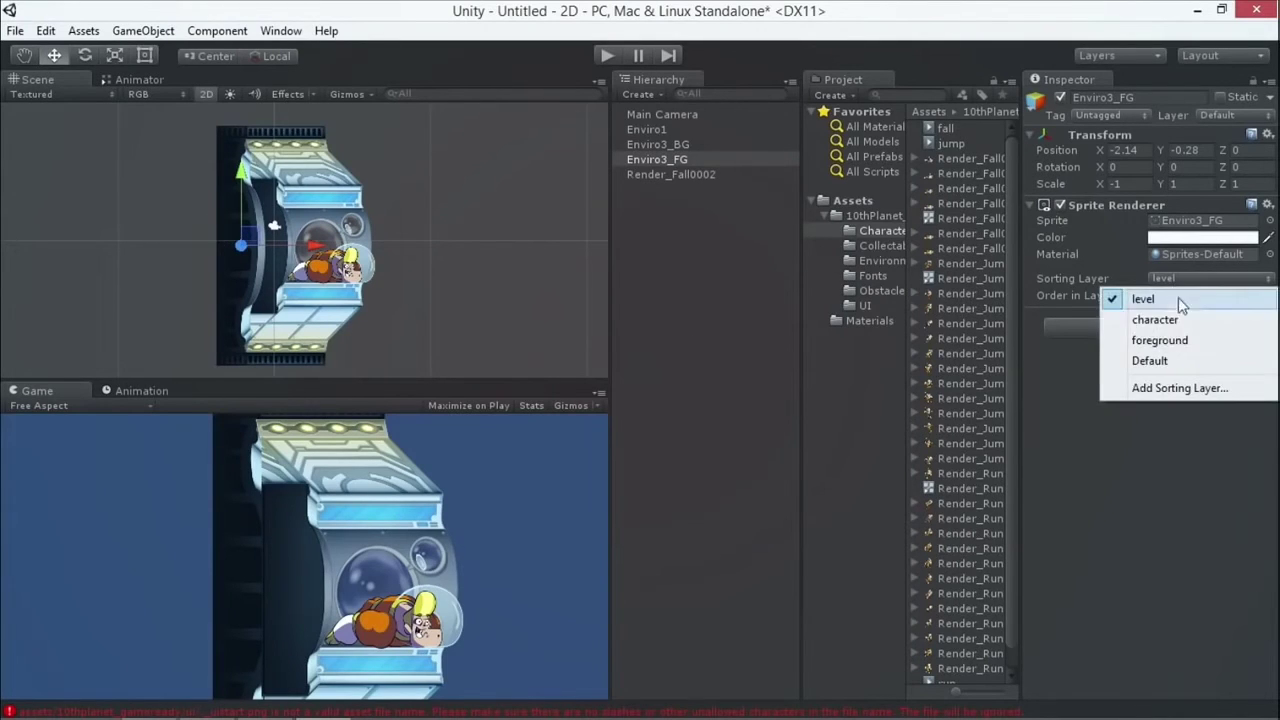
click(1180, 344)
click(349, 259)
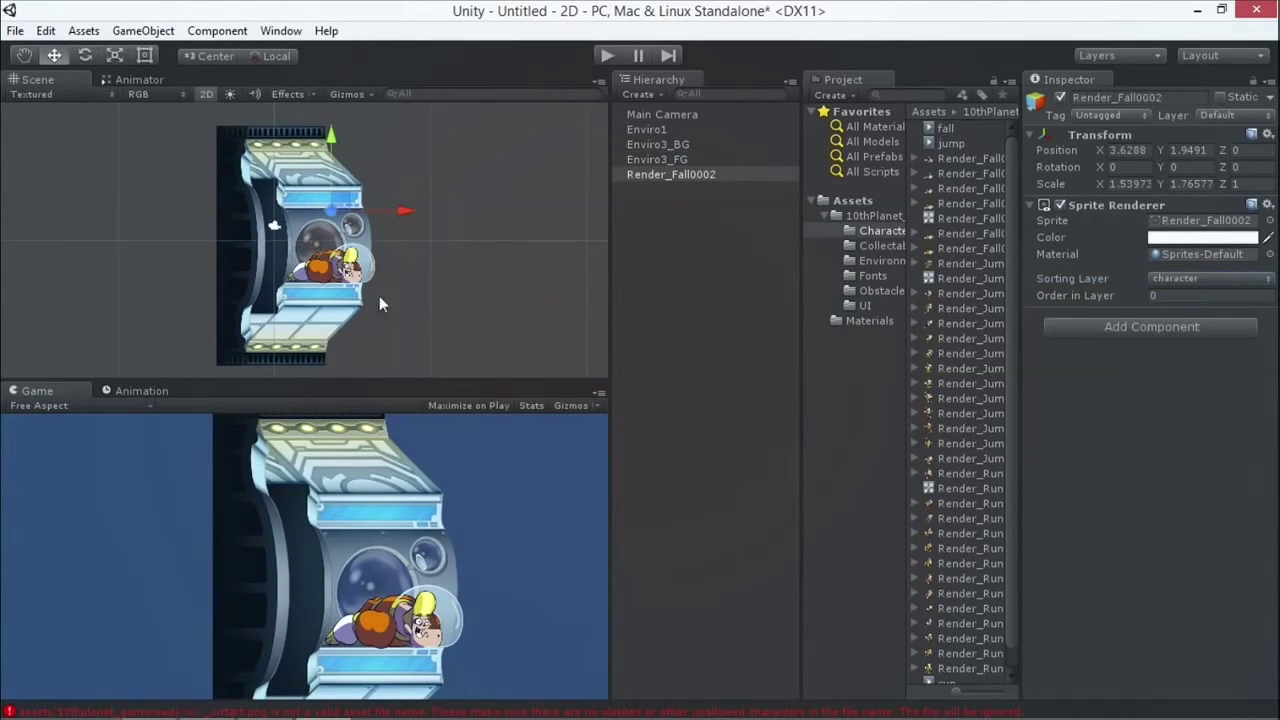
mouse_move(340, 208)
mouse_down()
mouse_move(190, 188)
mouse_move(333, 185)
mouse_move(348, 190)
mouse_move(300, 183)
mouse_move(338, 224)
mouse_up()
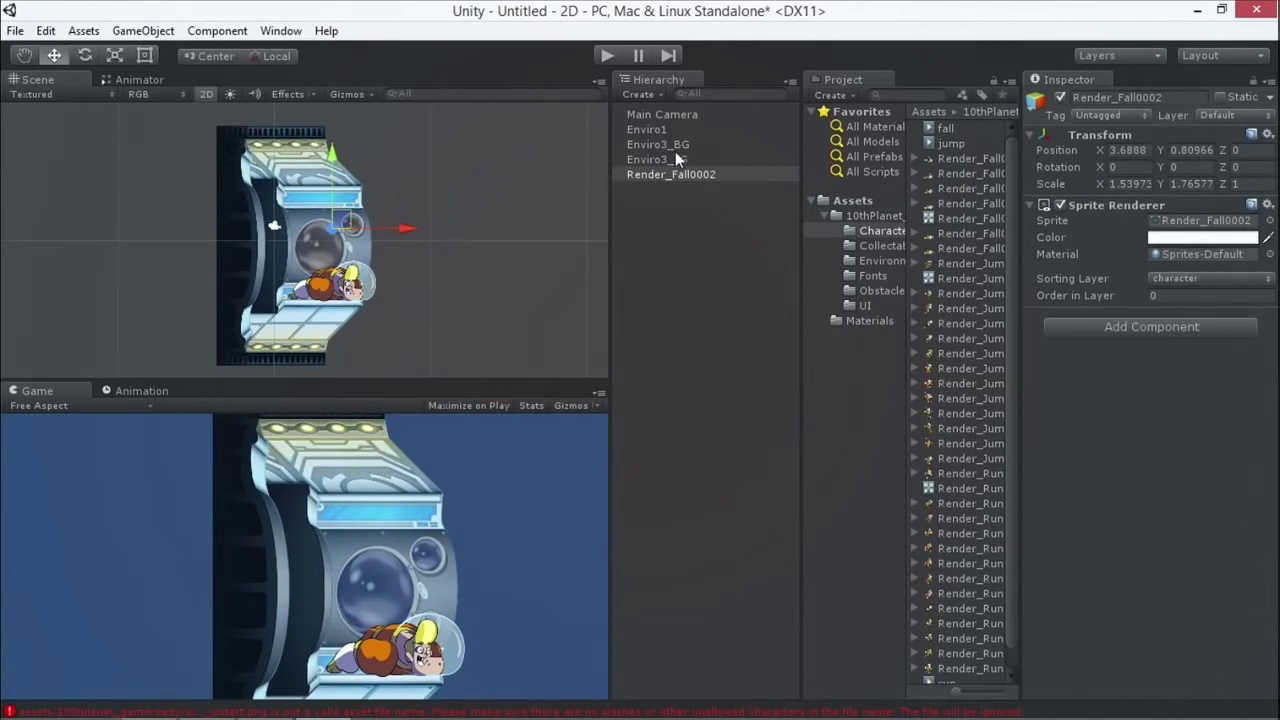
- Place Enviro2 from the Environment folder, mirror it with Scale X -1, and join it to the corridor
click(881, 245)
click(881, 260)
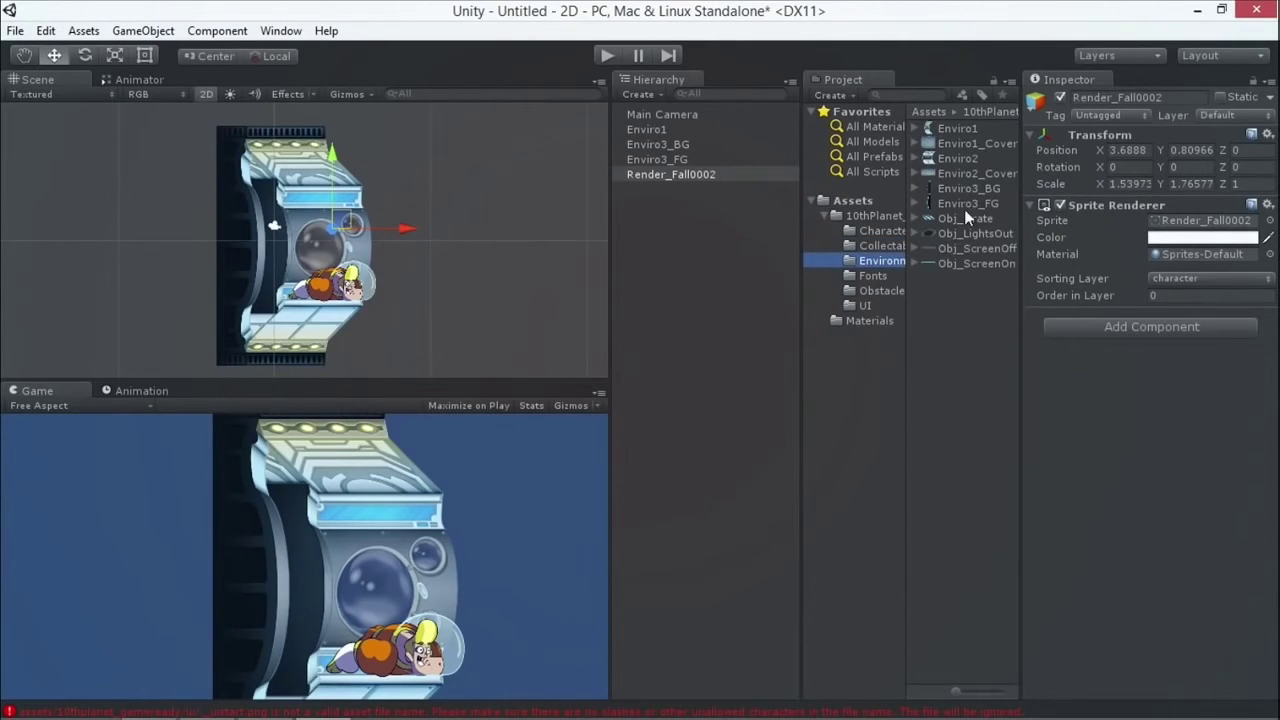
drag(957, 158, 458, 258)
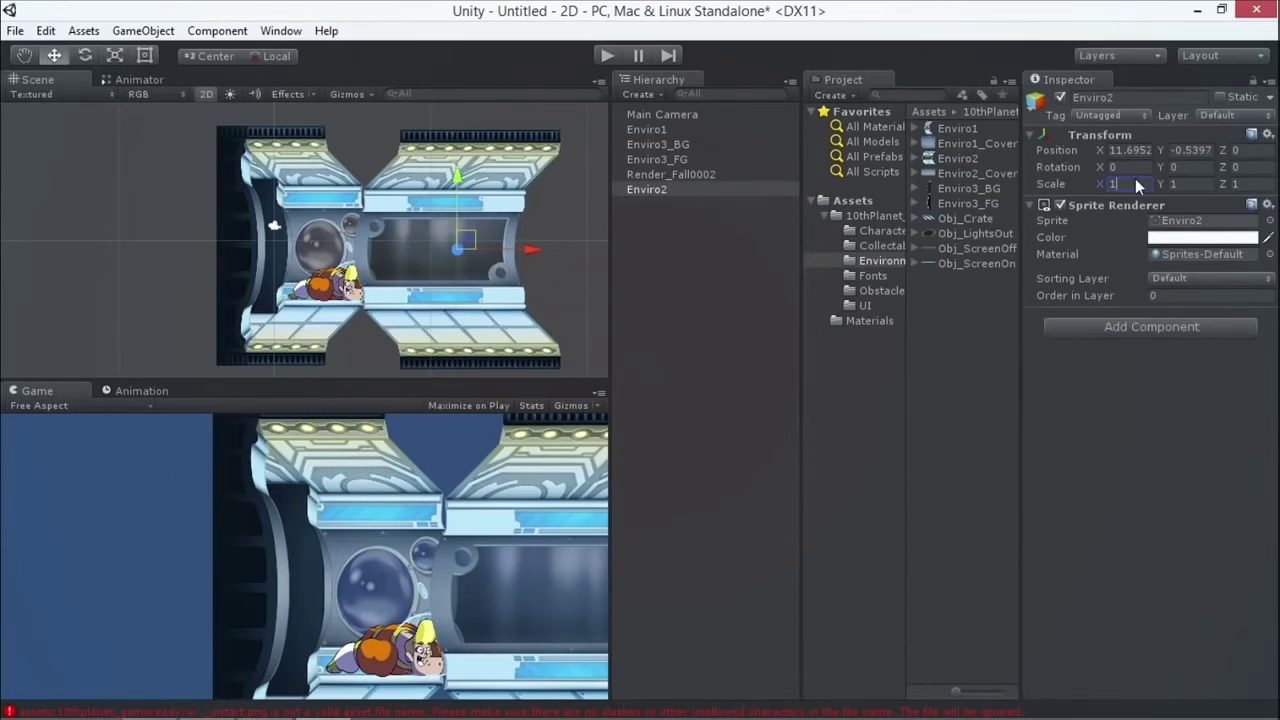
key(BackSpace)
text(-1)
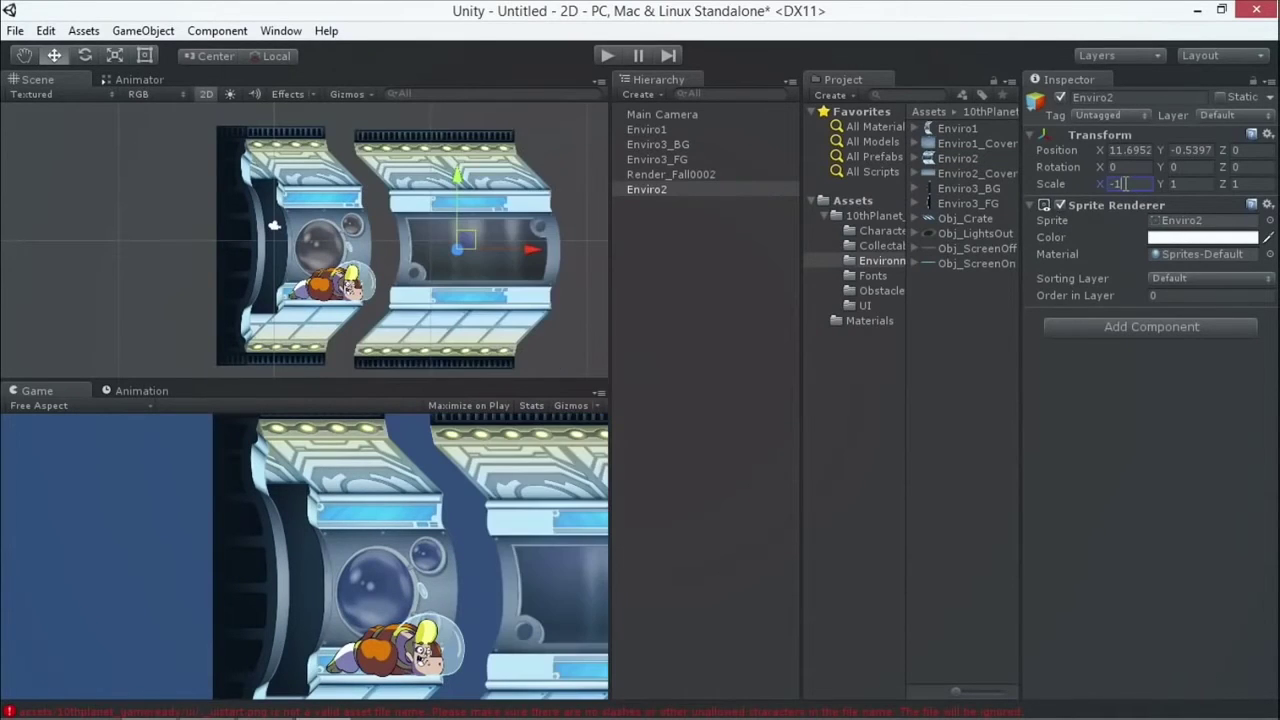
drag(491, 235, 446, 233)
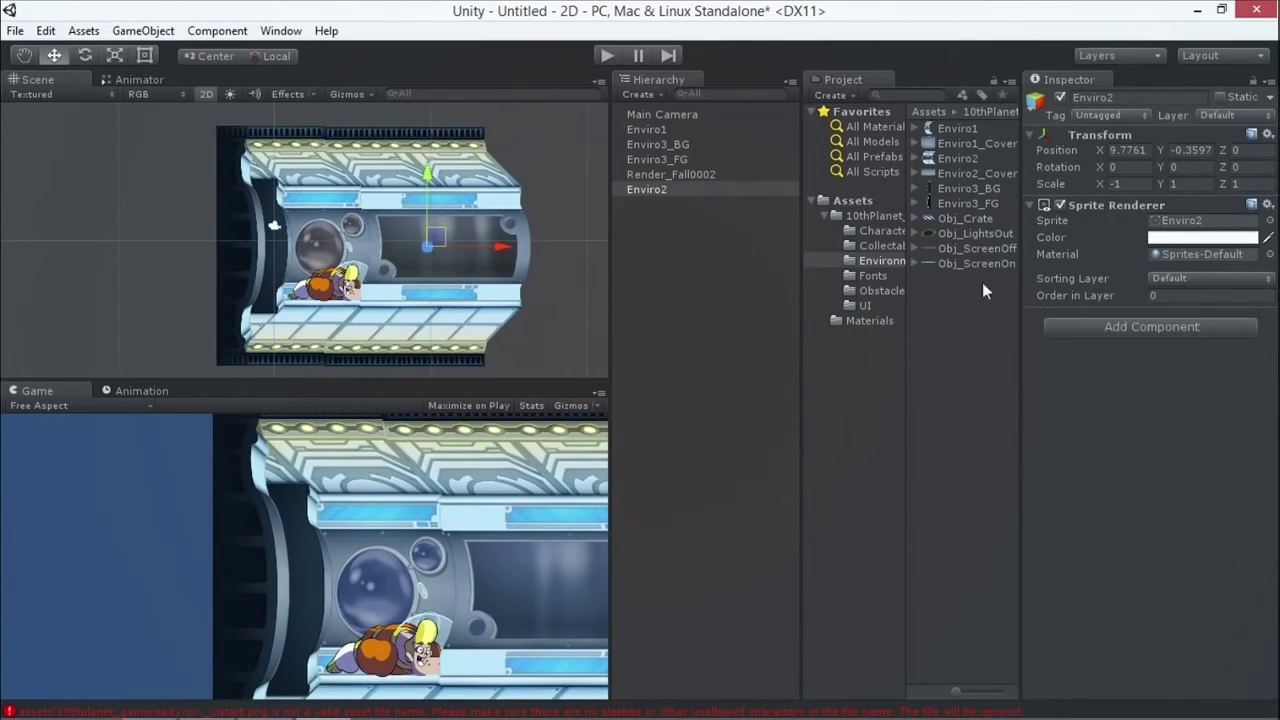
- Put Enviro2 on the level layer, align it, and shift Enviro3_BG to X -0.3999, Y -0.28
click(1233, 277)
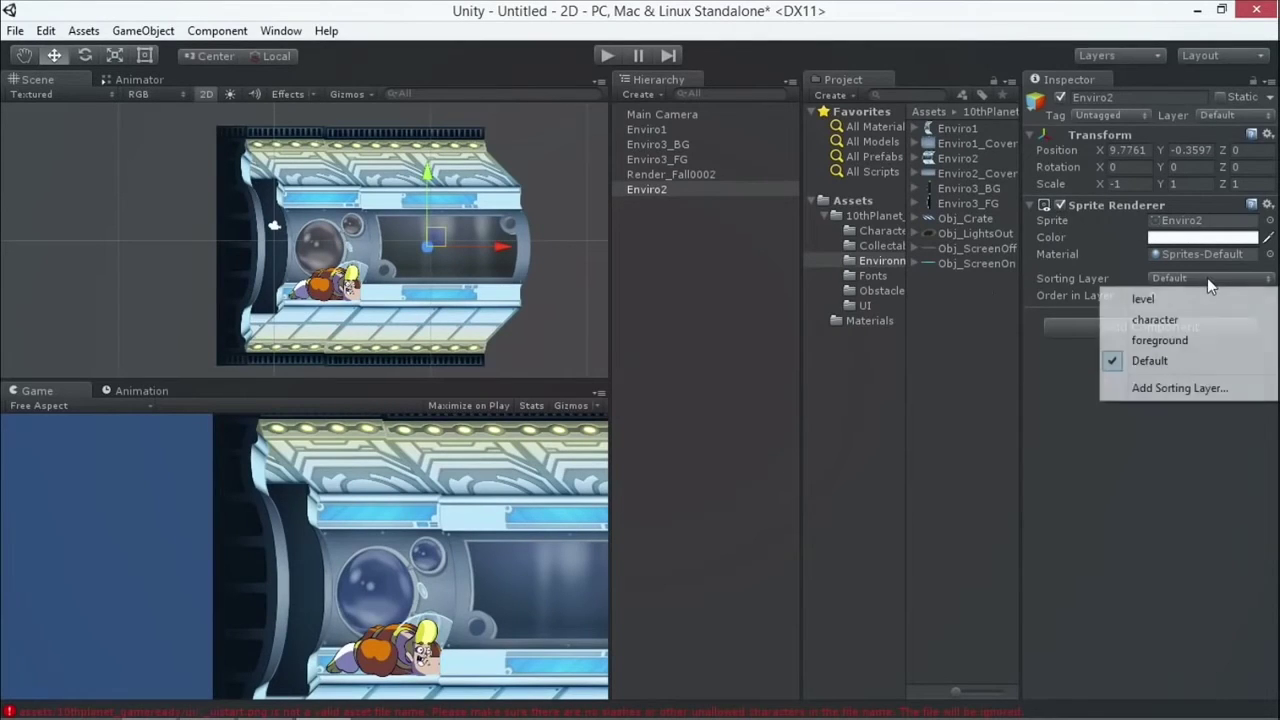
click(1143, 299)
drag(434, 233, 407, 240)
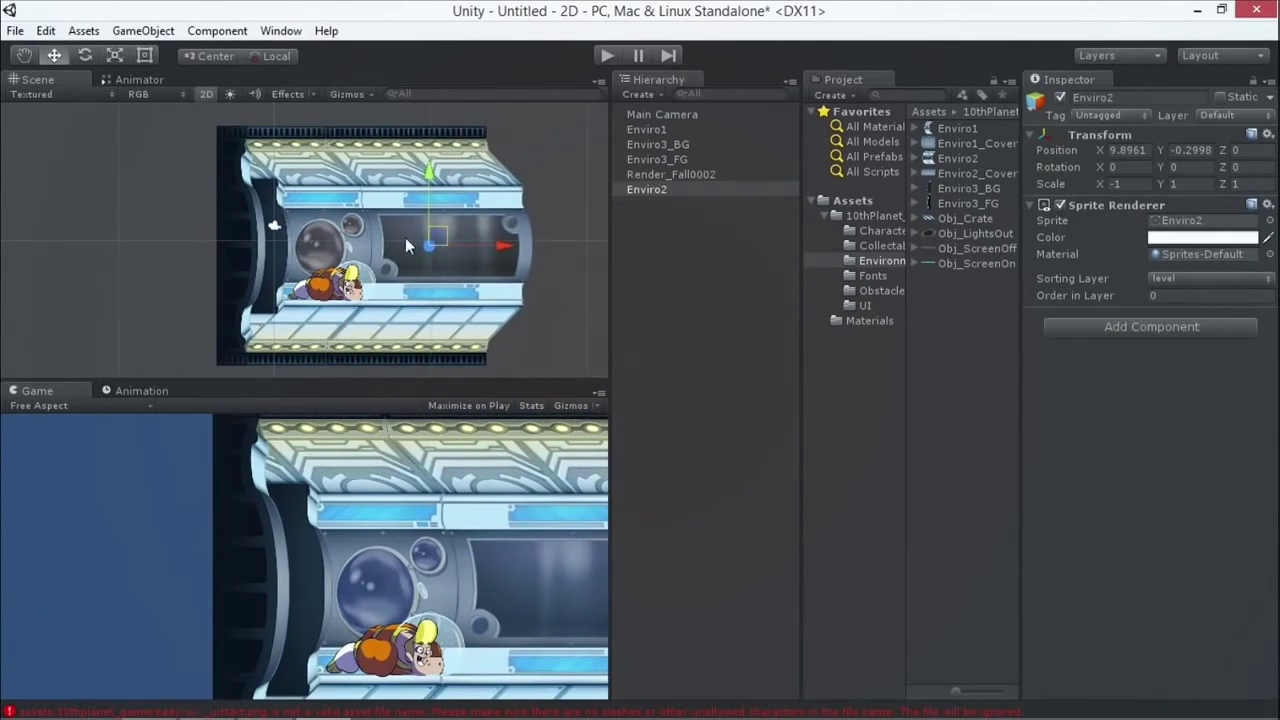
click(278, 233)
mouse_move(290, 240)
mouse_down()
mouse_move(319, 227)
mouse_move(315, 240)
mouse_move(271, 246)
mouse_up()
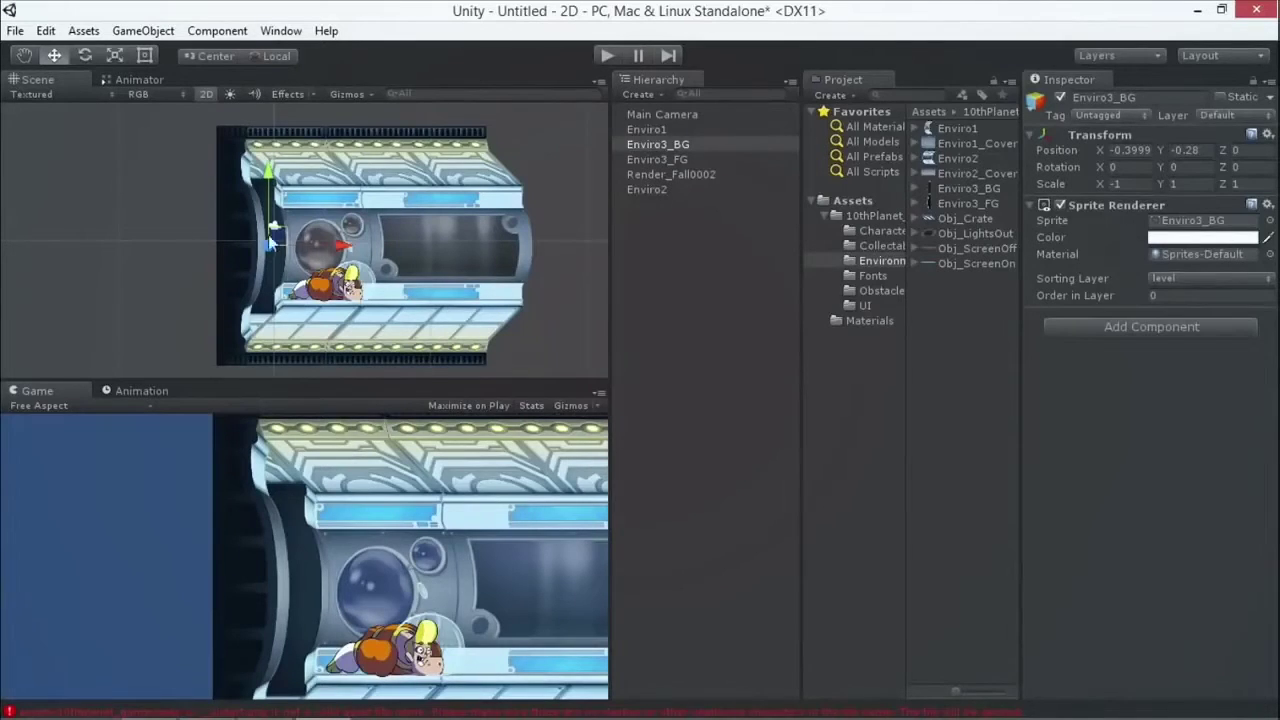
- Undo a trial move of Enviro1 and edit its Order in Layer value
click(321, 196)
drag(318, 236, 330, 245)
key(ctrl+z)
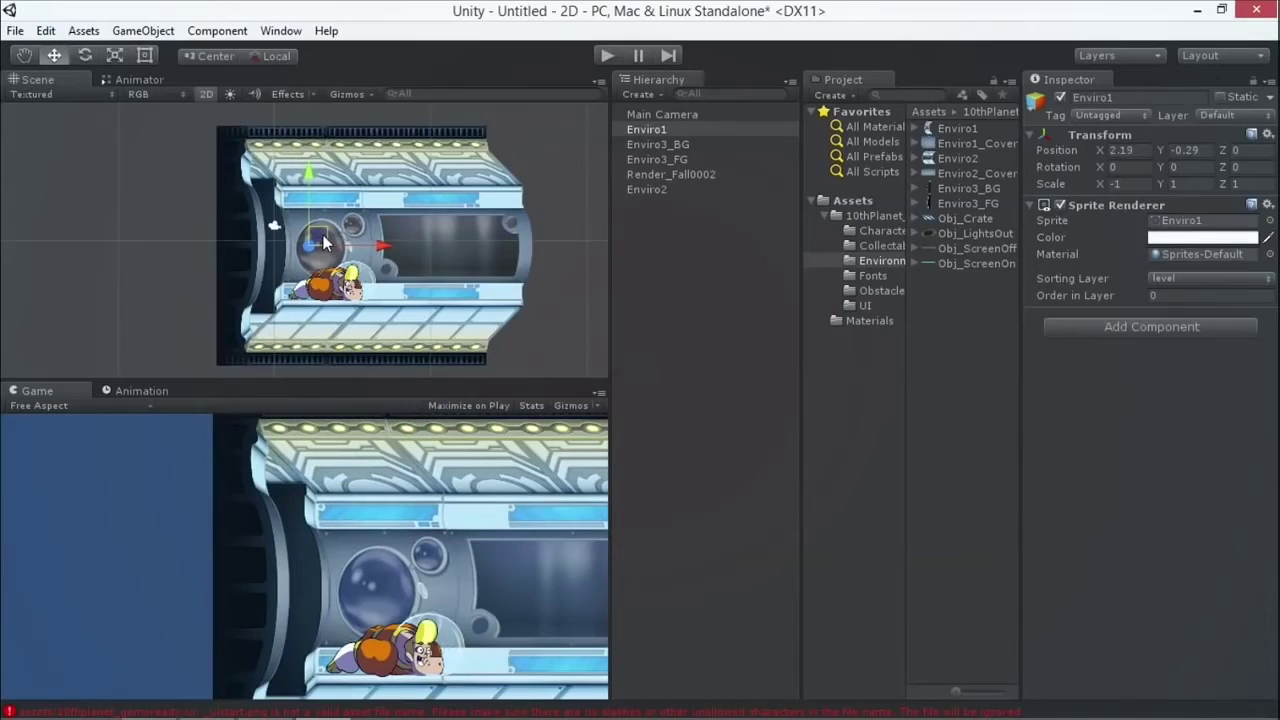
click(1170, 294)
click(1156, 297)
- Set Enviro3_BG's Order in Layer to 1, nudge it right, and raise Enviro3_FG to X -2.14, Y -0.22
click(443, 232)
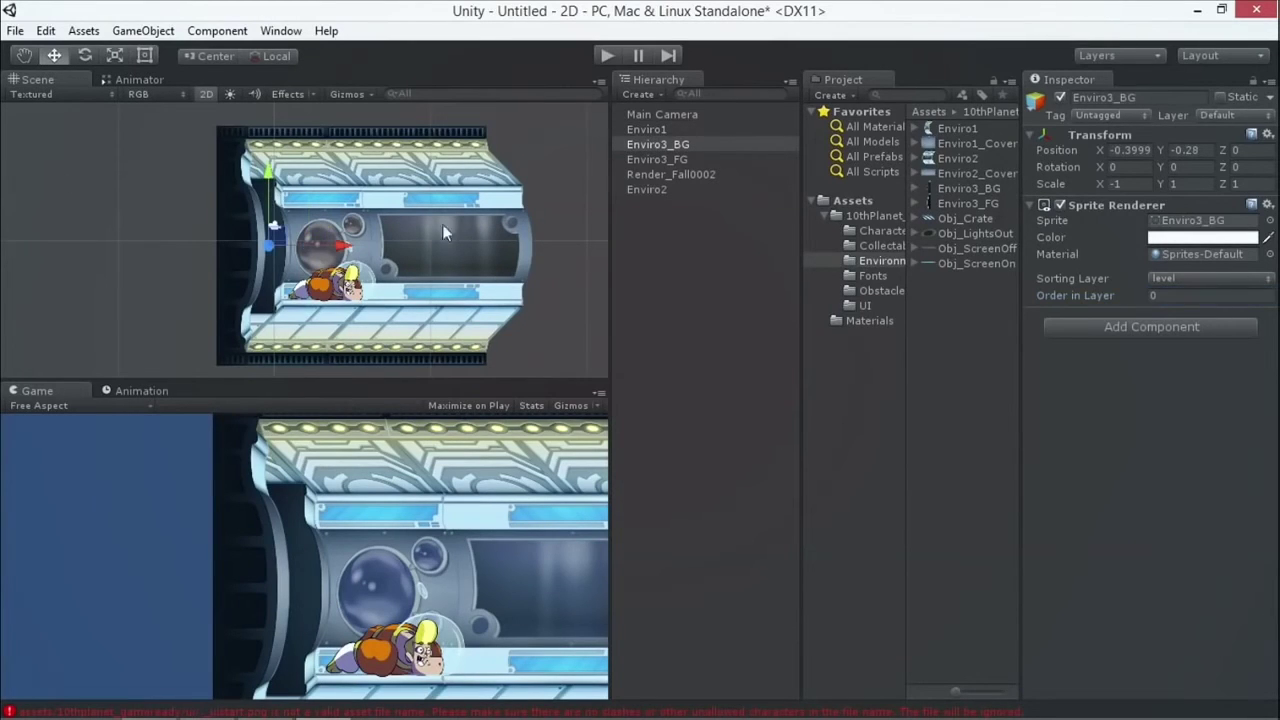
click(1160, 297)
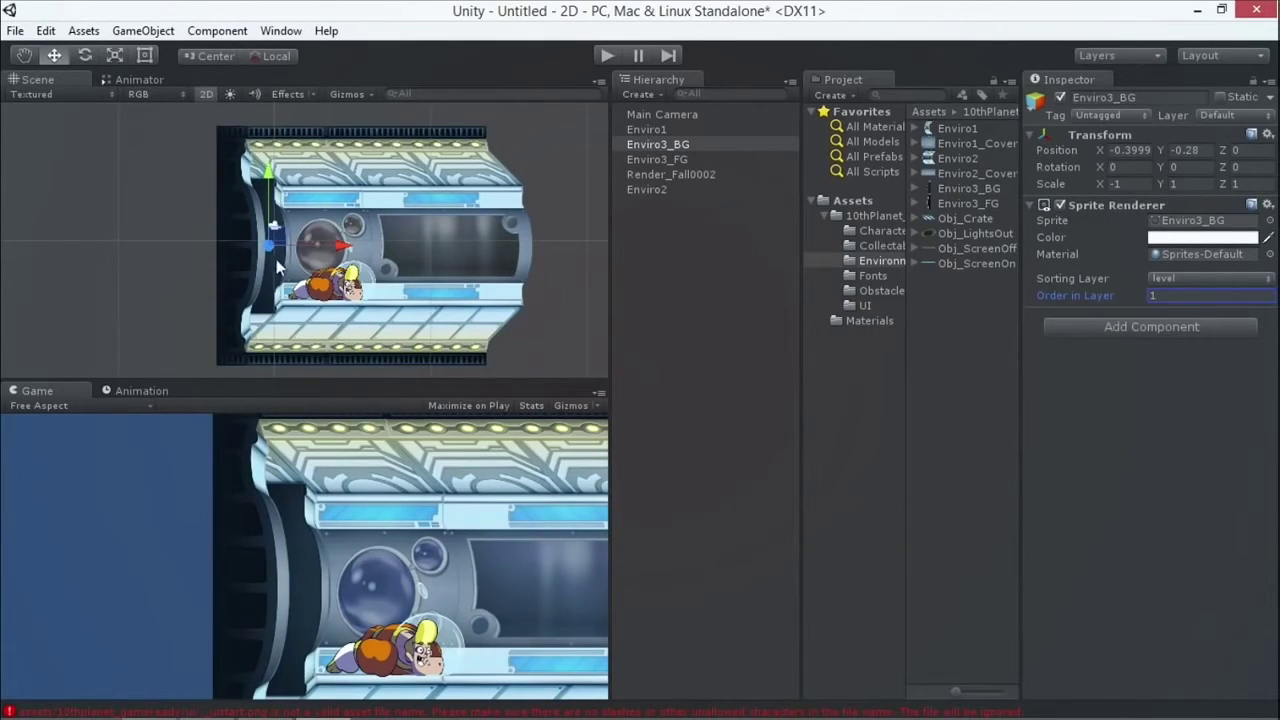
mouse_move(275, 234)
mouse_down()
mouse_move(336, 230)
mouse_move(280, 224)
mouse_move(277, 242)
mouse_move(277, 231)
mouse_up()
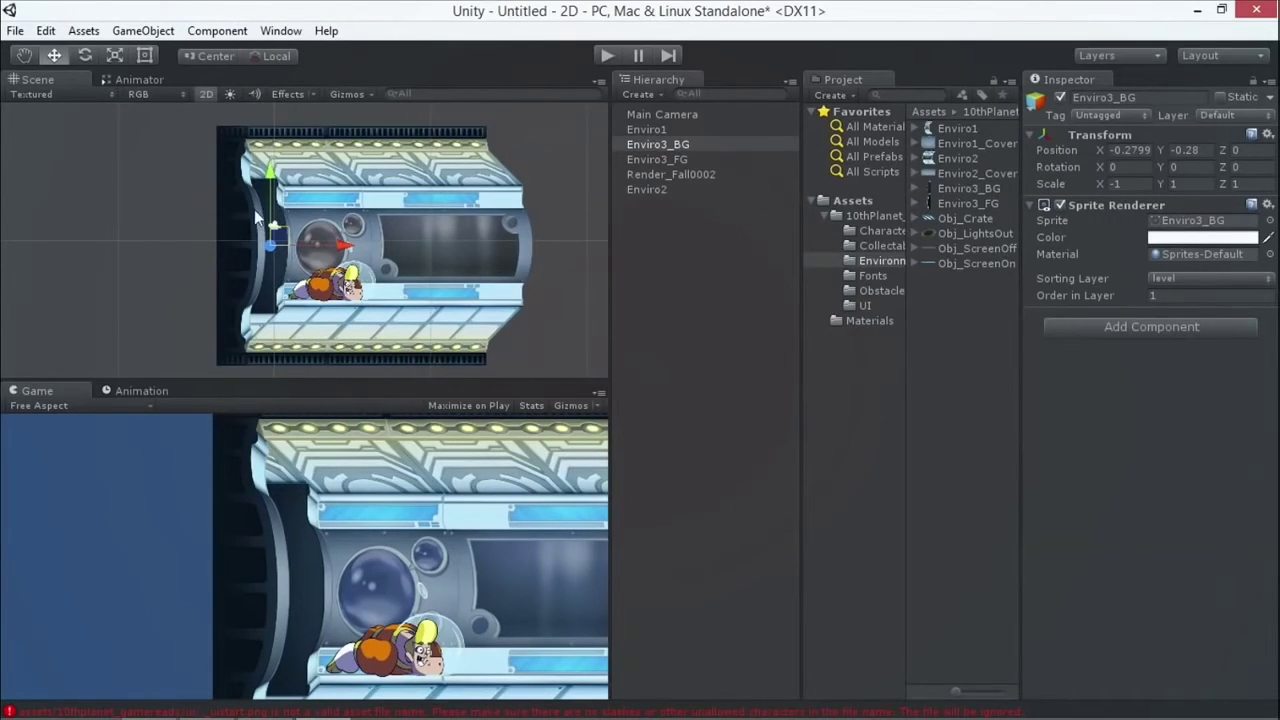
click(230, 221)
drag(230, 221, 247, 231)
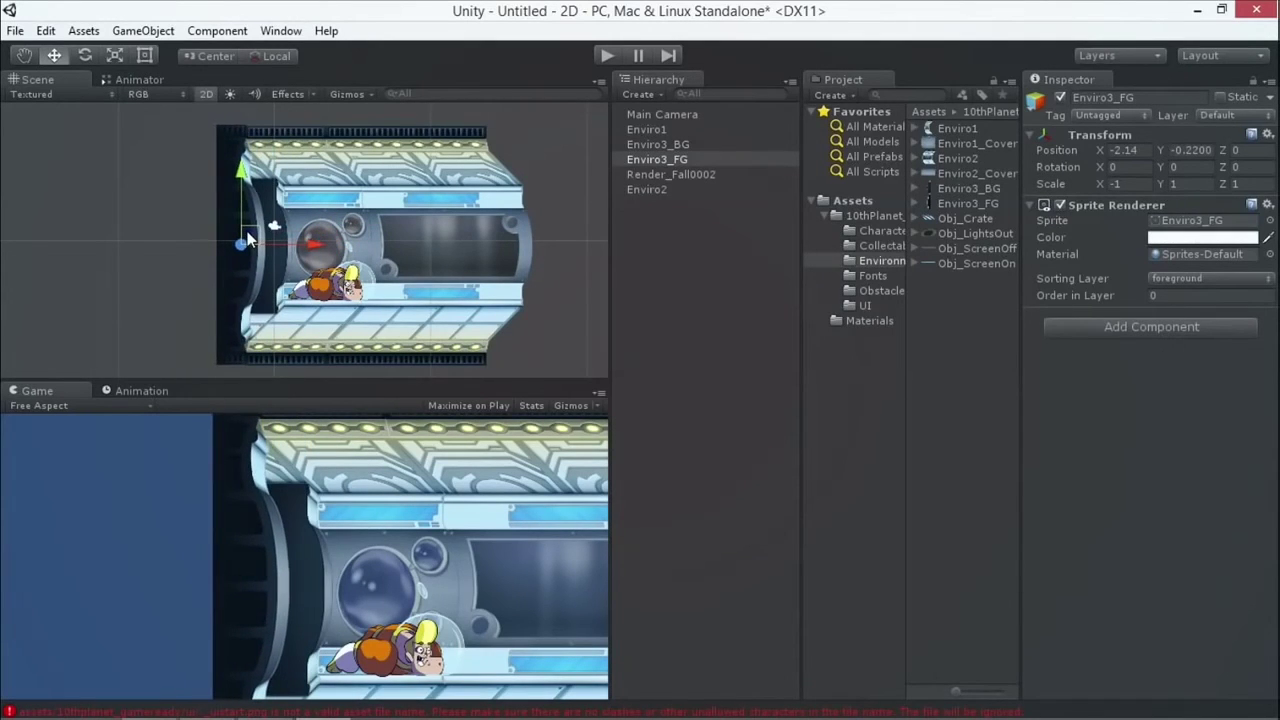
scroll(310, 238, down, 3)
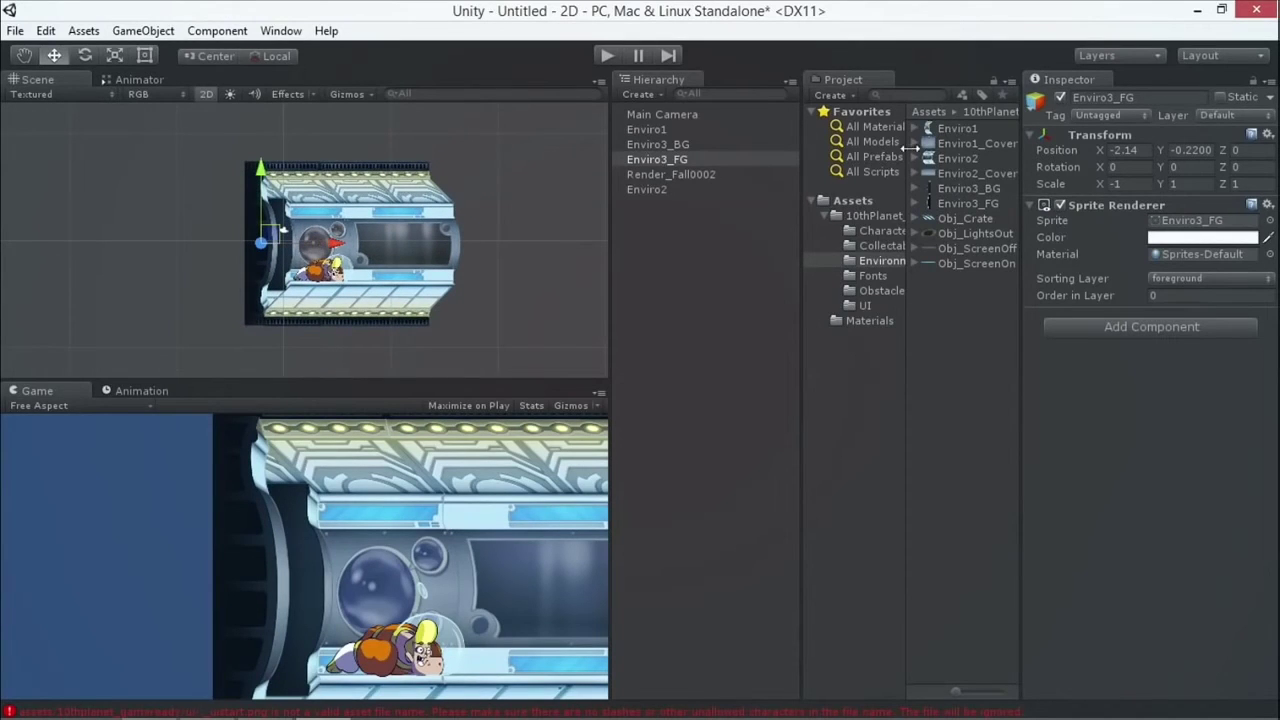
- Add another Enviro2 section mirrored at Scale X -1 and place it at X 20.075, Y -0.2905
click(880, 231)
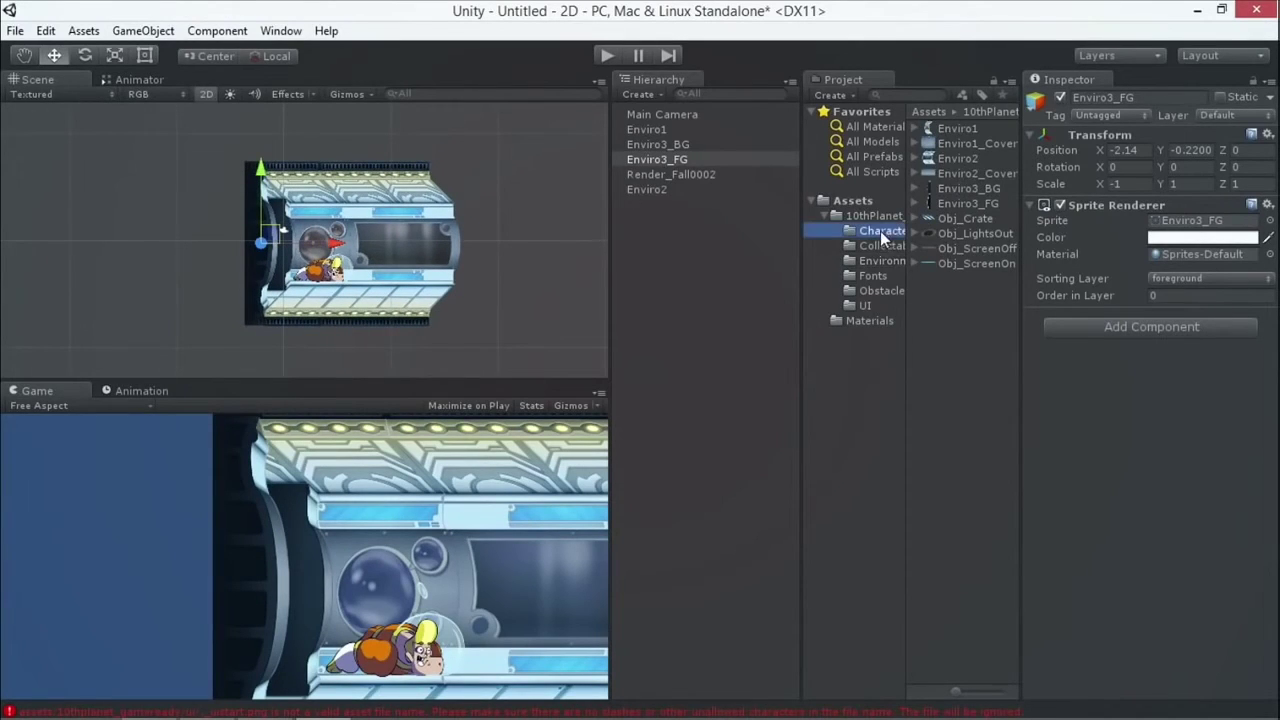
click(877, 261)
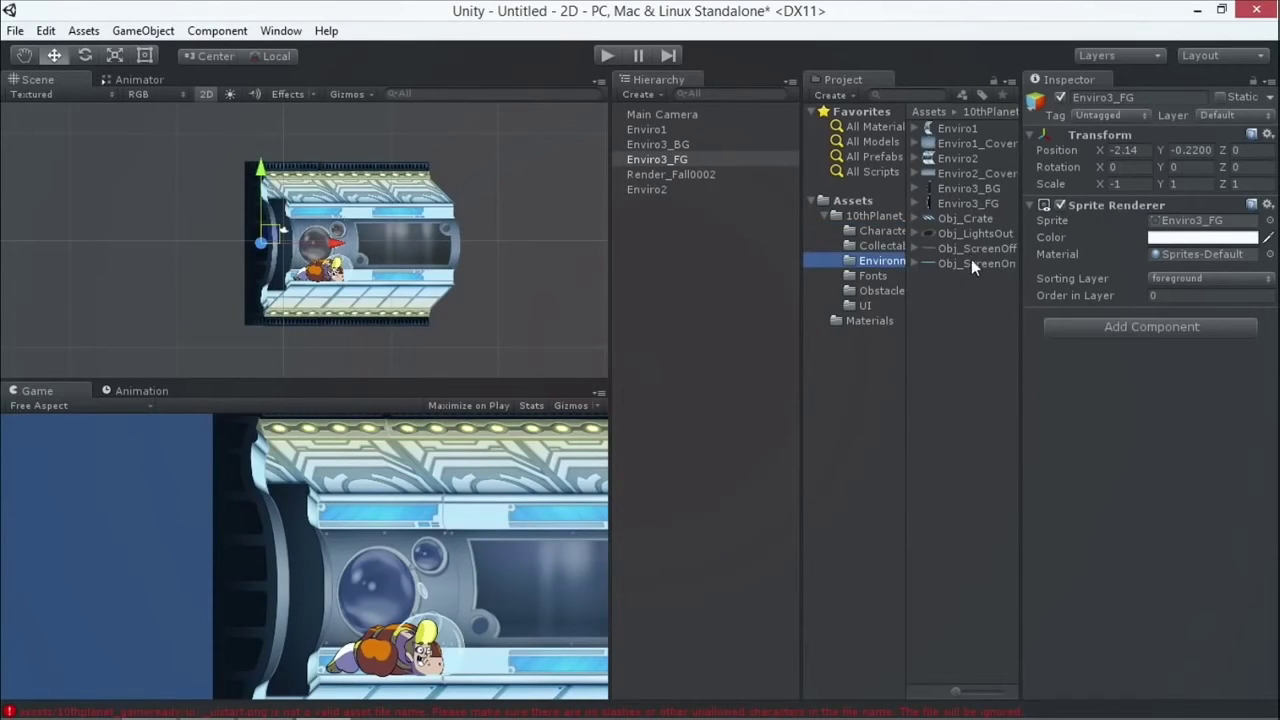
click(953, 148)
click(955, 160)
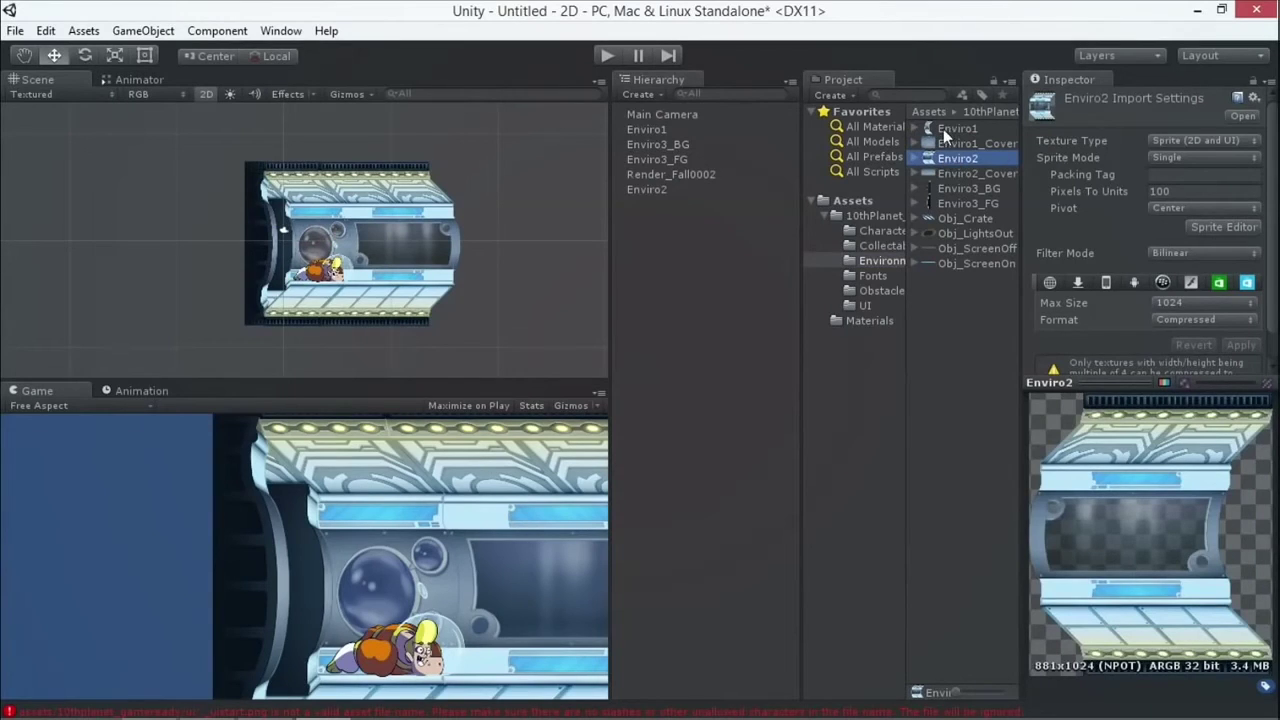
drag(959, 155, 508, 258)
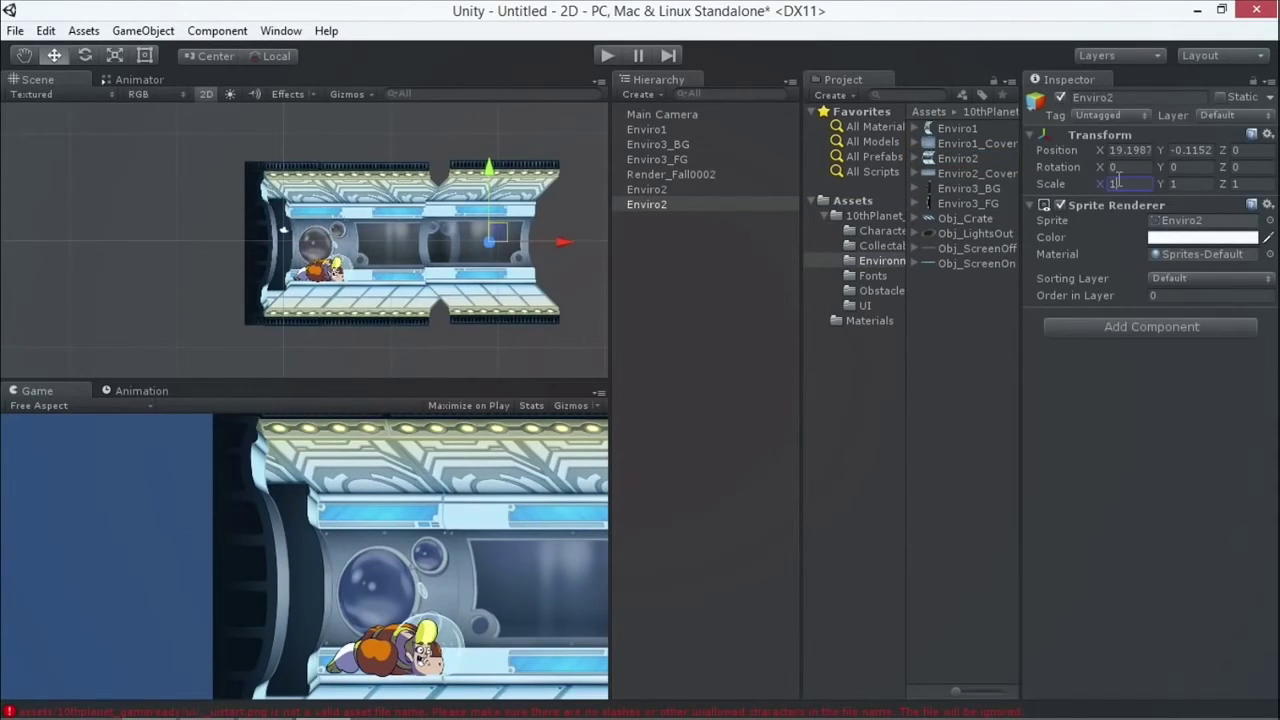
text(2)
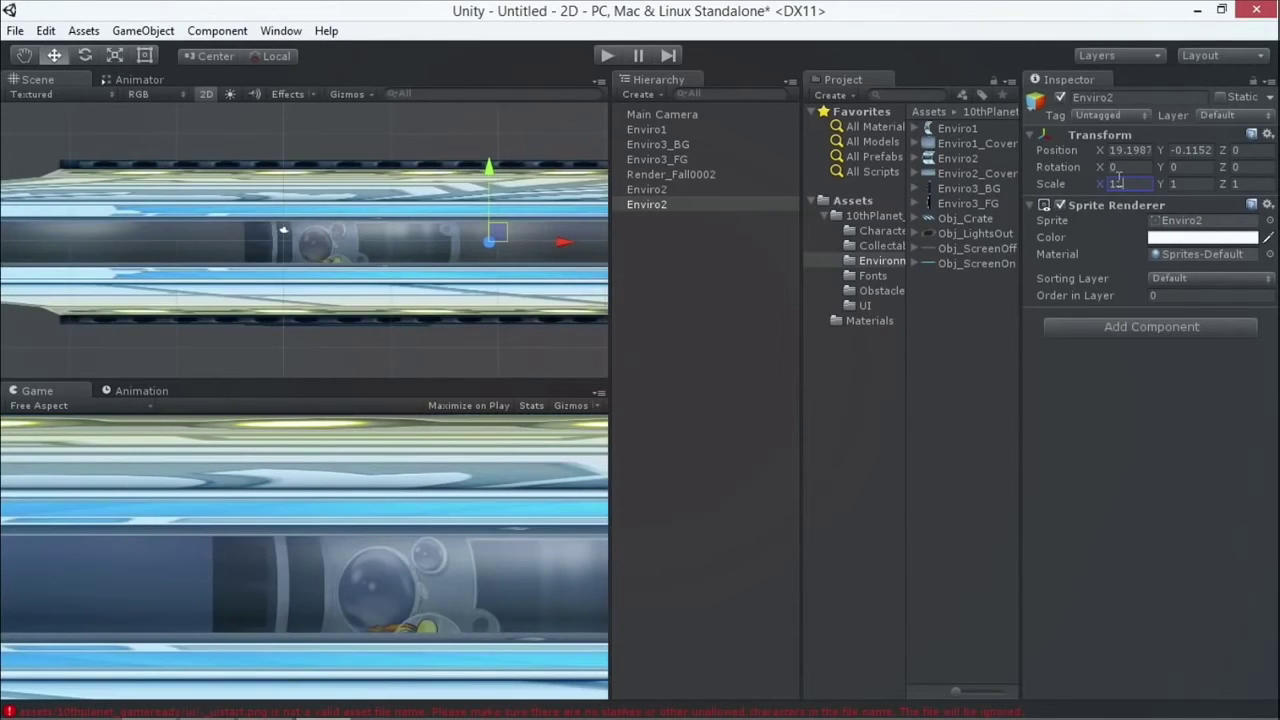
key(BackSpace)
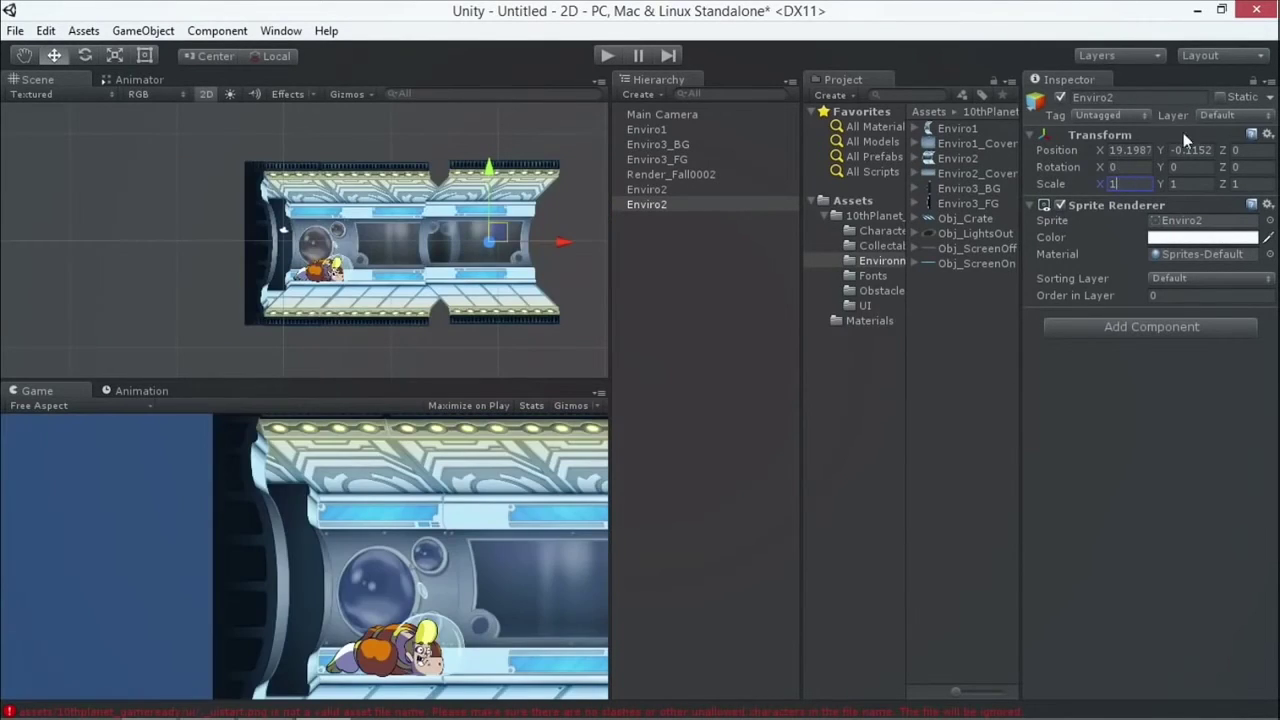
click(473, 252)
text(-1)
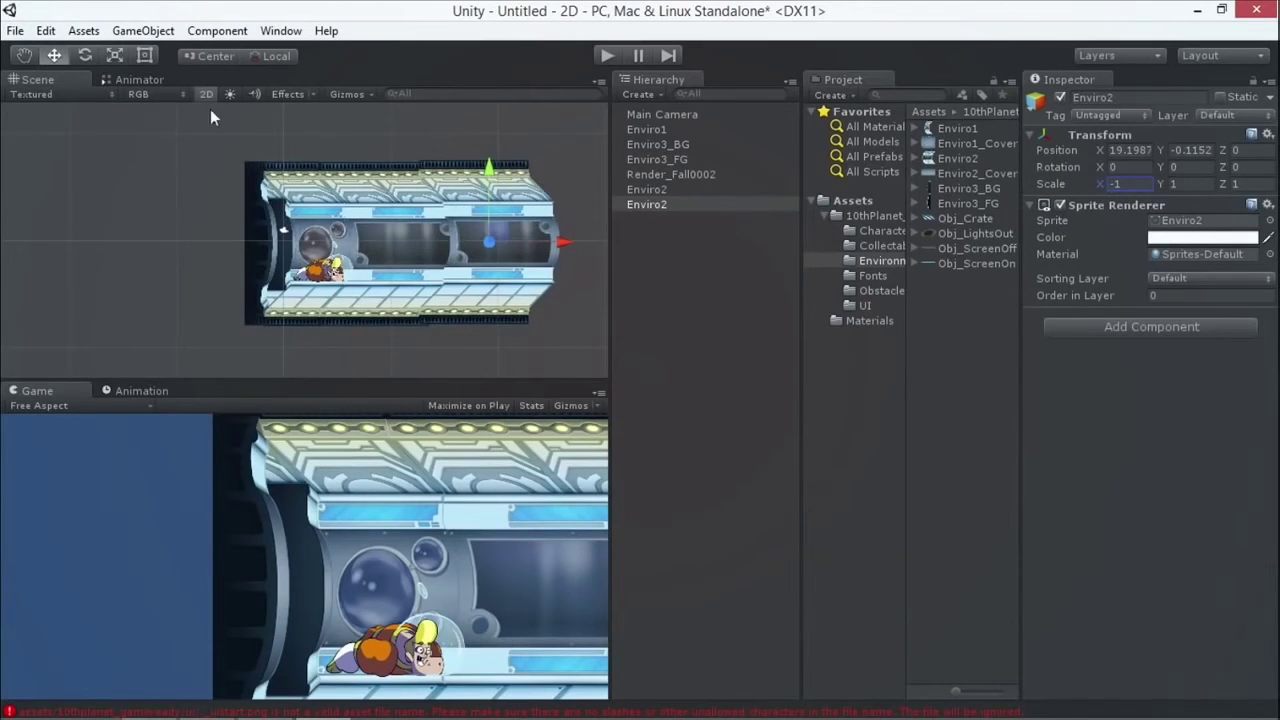
drag(495, 228, 504, 224)
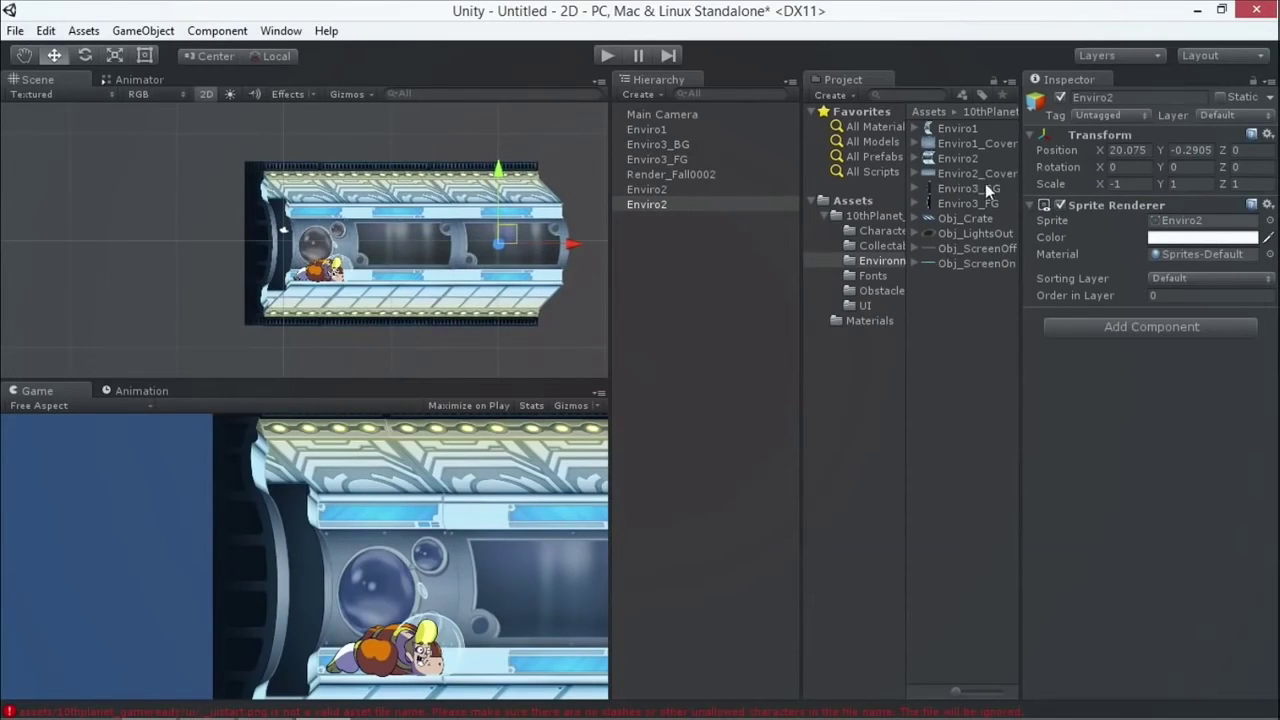
- Drop Enviro1_Cover and Enviro2_Cover into the scene and move Enviro2_Cover over the corridor
click(955, 143)
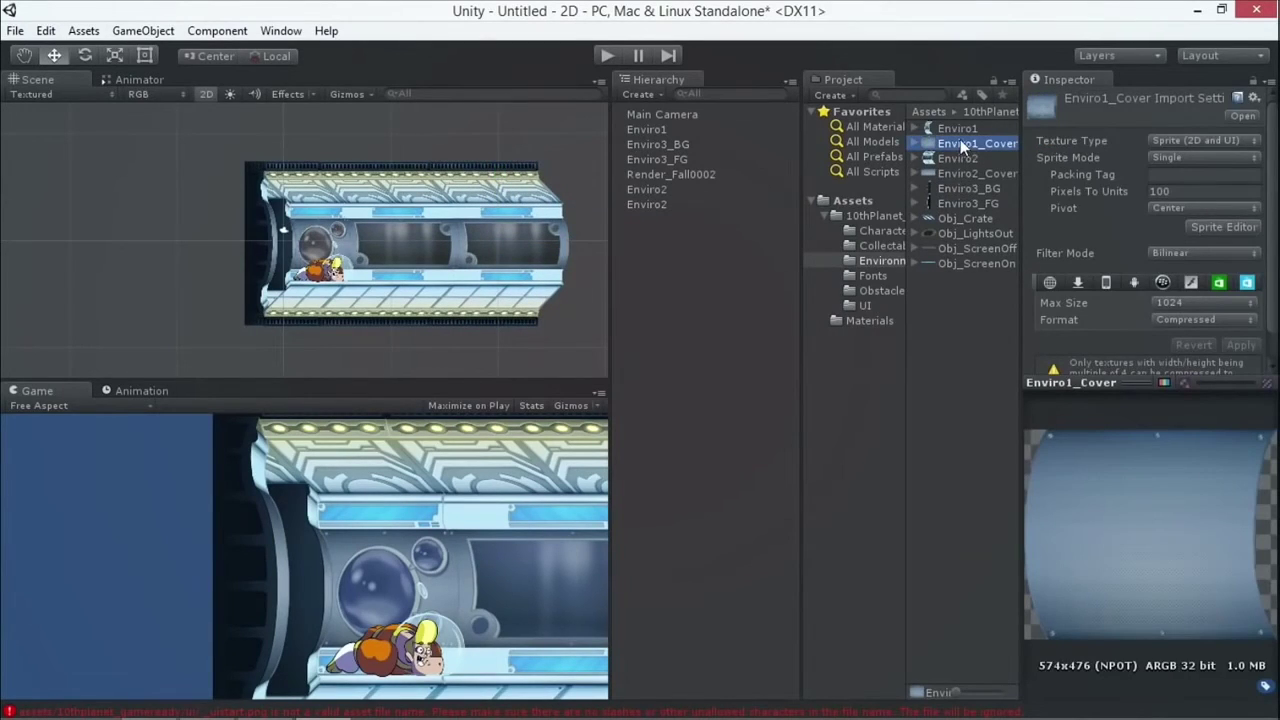
drag(956, 144, 506, 236)
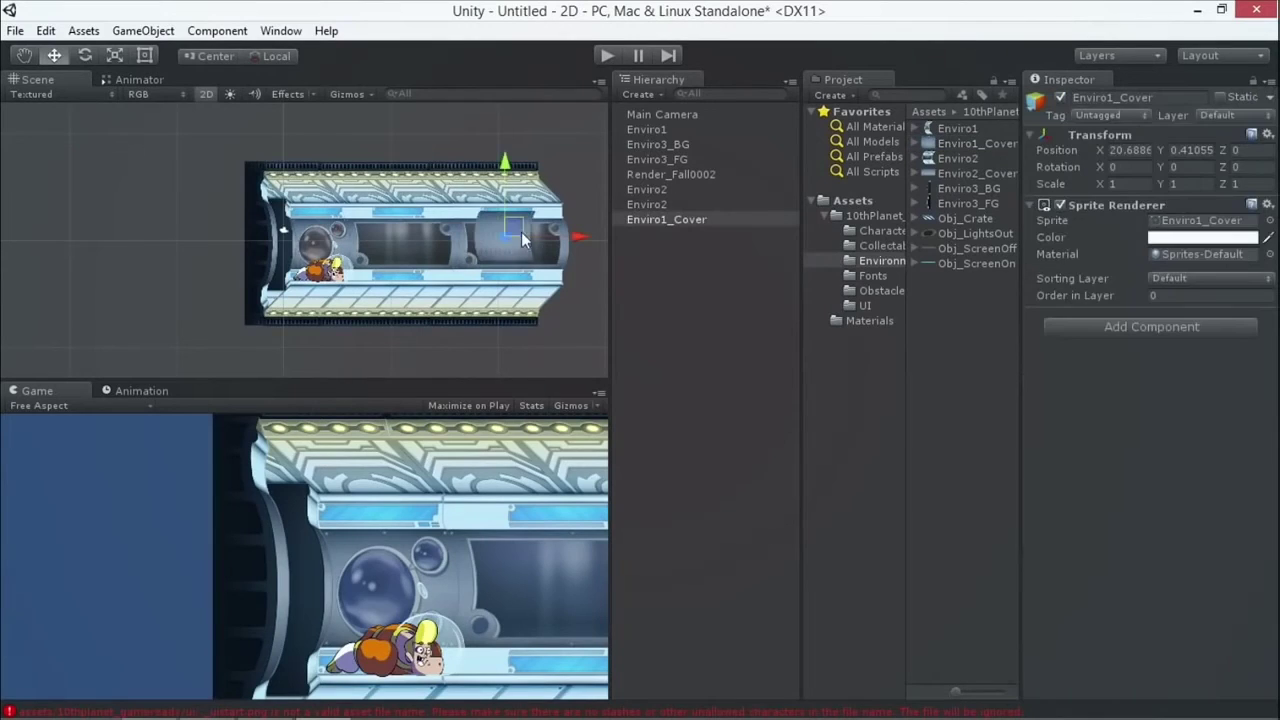
click(960, 173)
drag(959, 175, 515, 260)
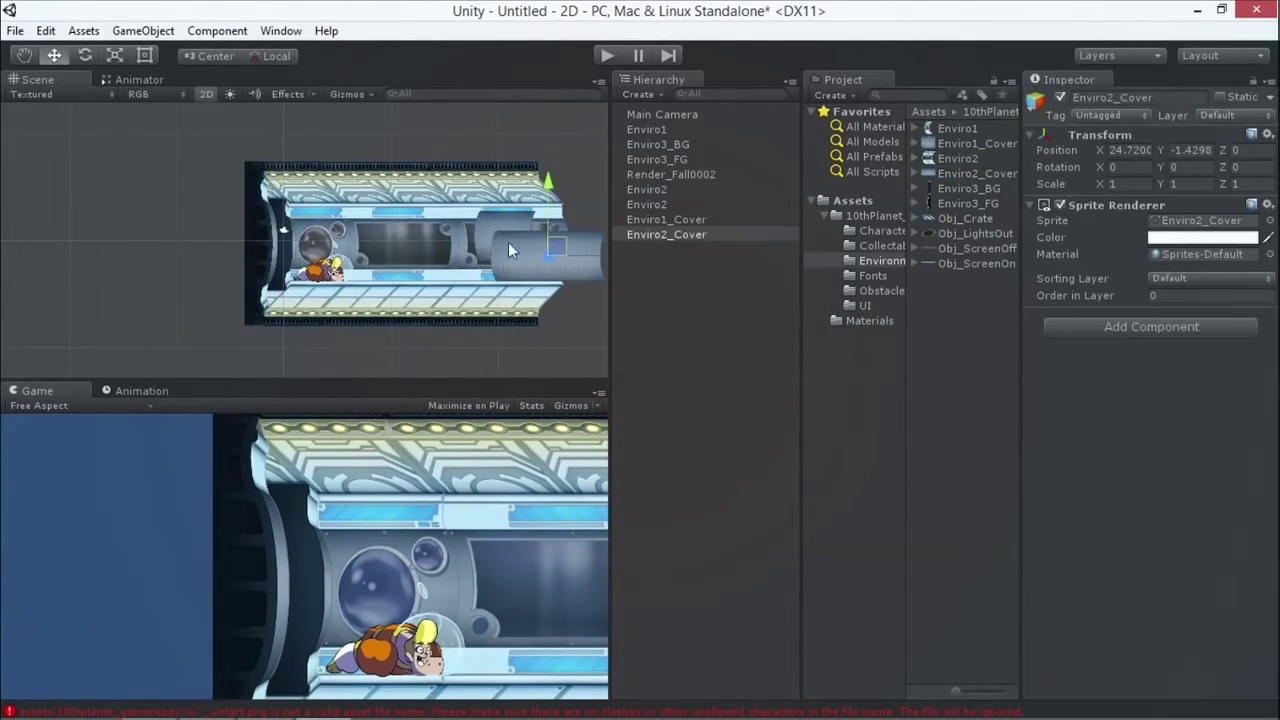
click(515, 258)
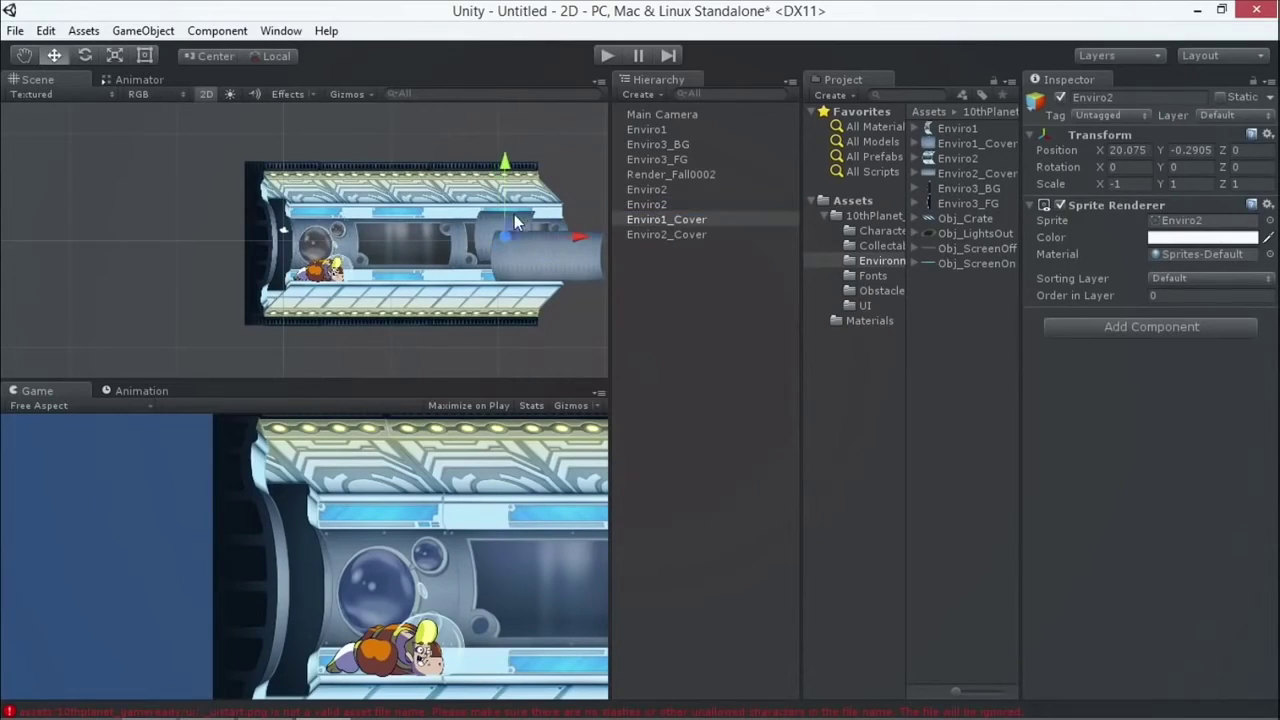
click(568, 292)
click(587, 265)
drag(555, 250, 525, 285)
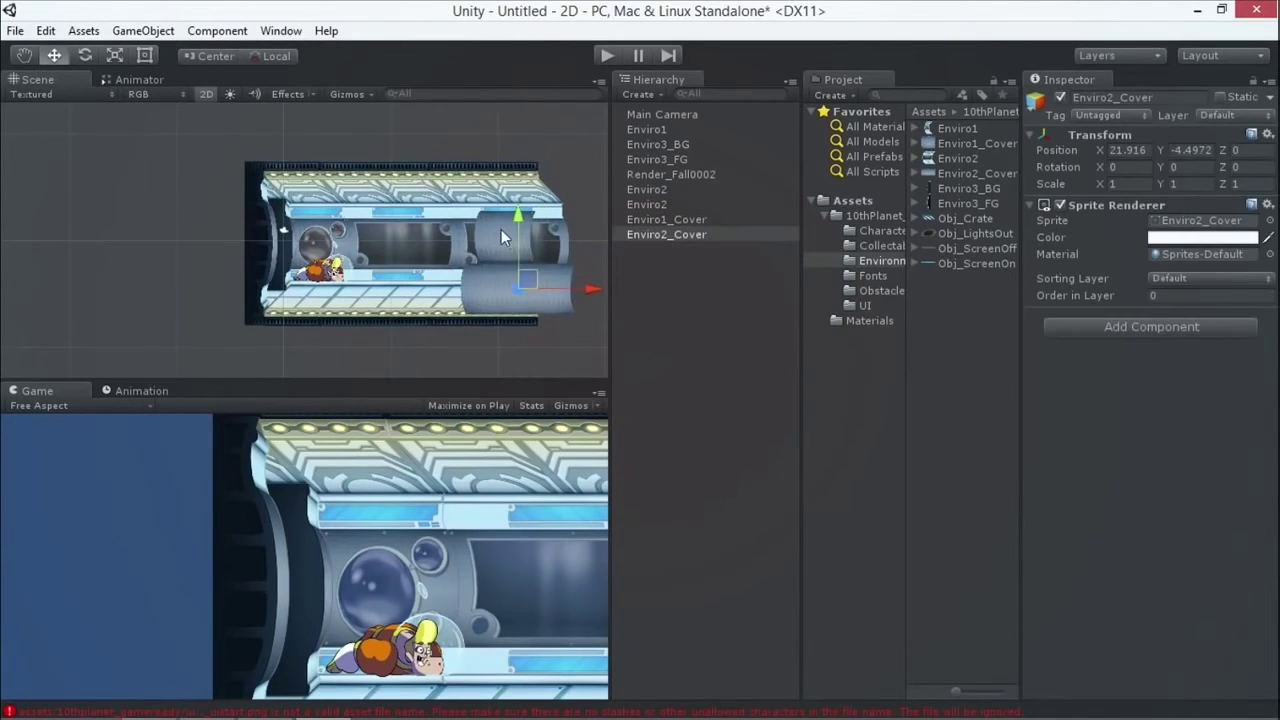
- Delete Enviro1_Cover, mirror Enviro2_Cover with Scale X -1, and line it up with the tube
click(505, 245)
key(Delete)
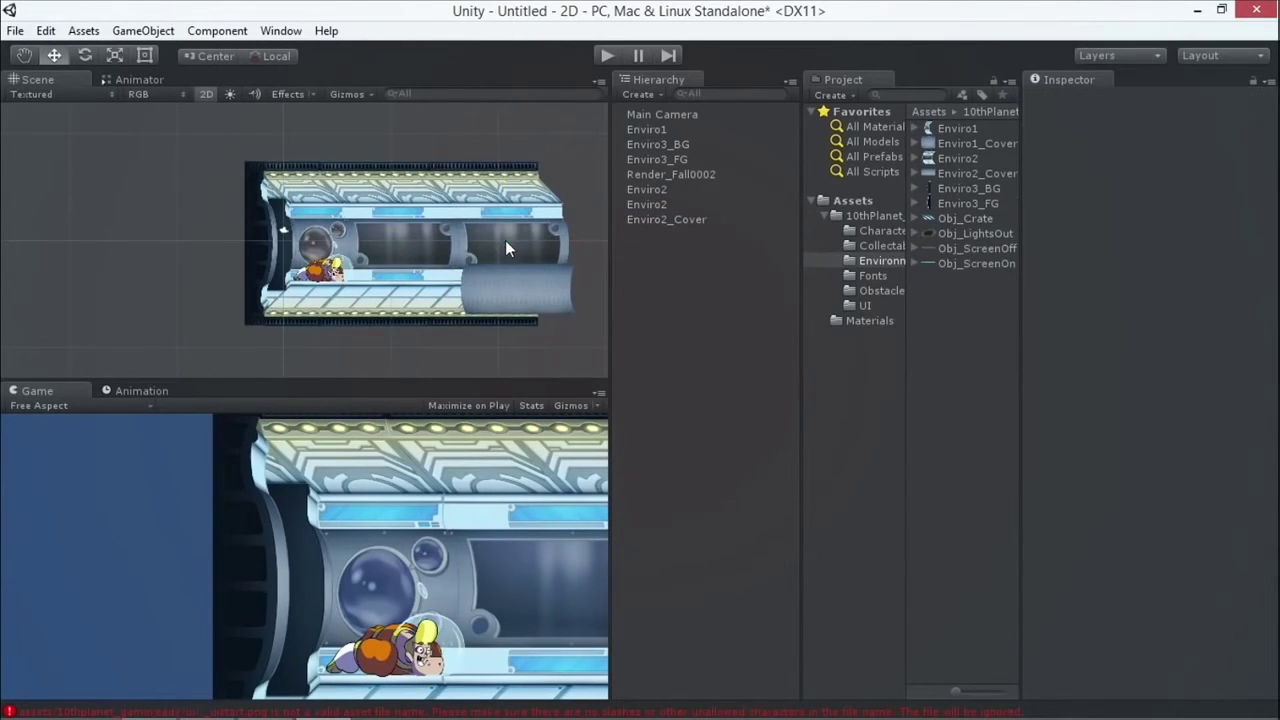
click(487, 293)
click(1122, 183)
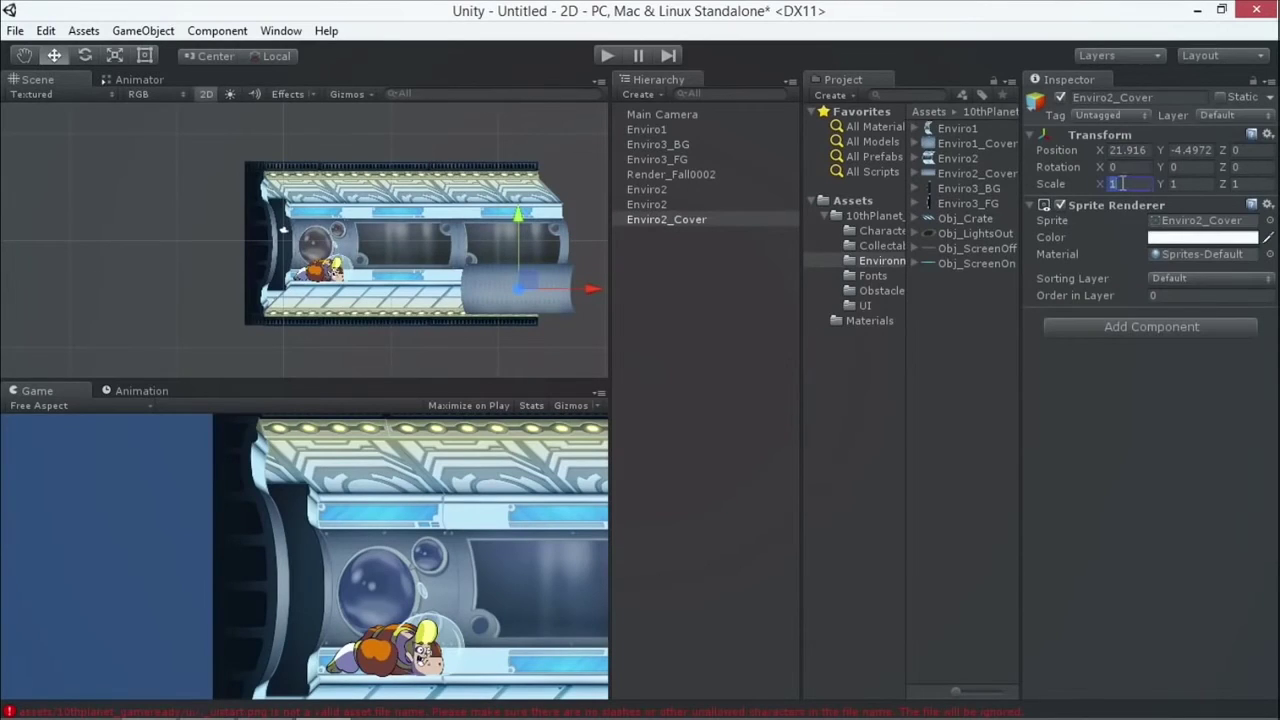
text(-1)
drag(510, 294, 522, 233)
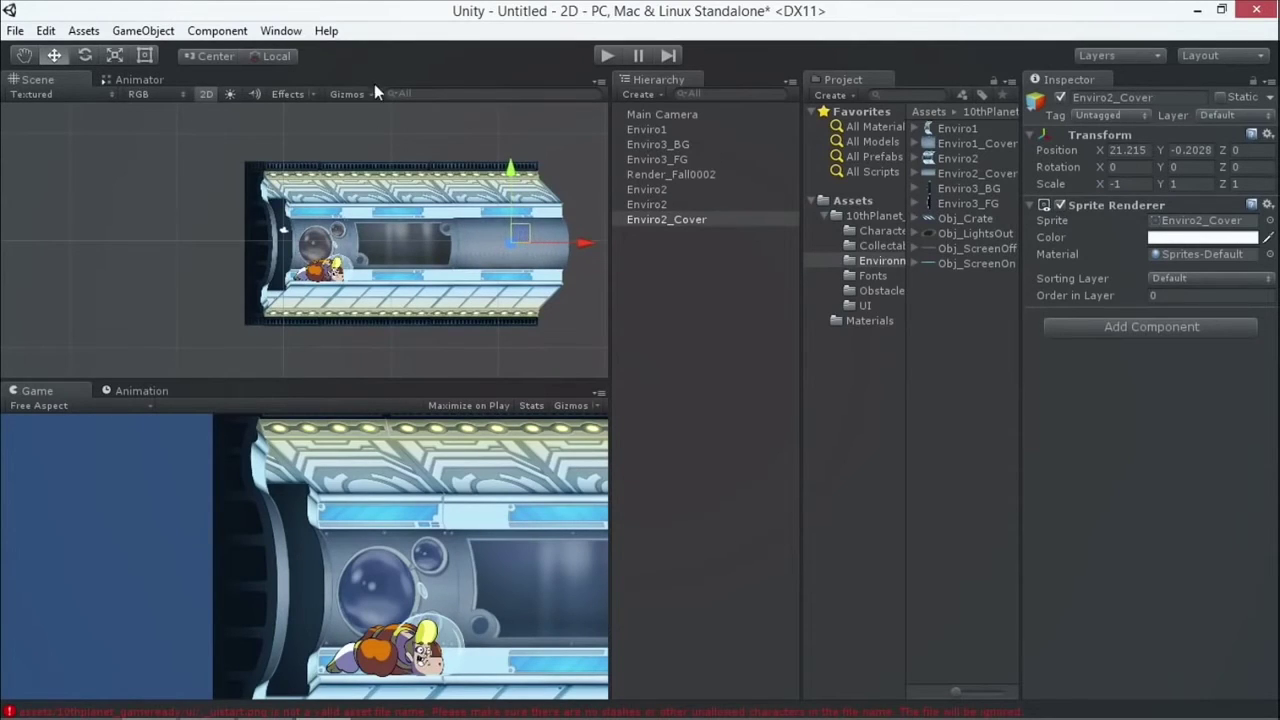
- Select Enviro2_Cover and both Enviro2 sections, undoing a trial shift to the right
scroll(518, 172, down, 1)
scroll(518, 165, down, 1)
click(657, 218)
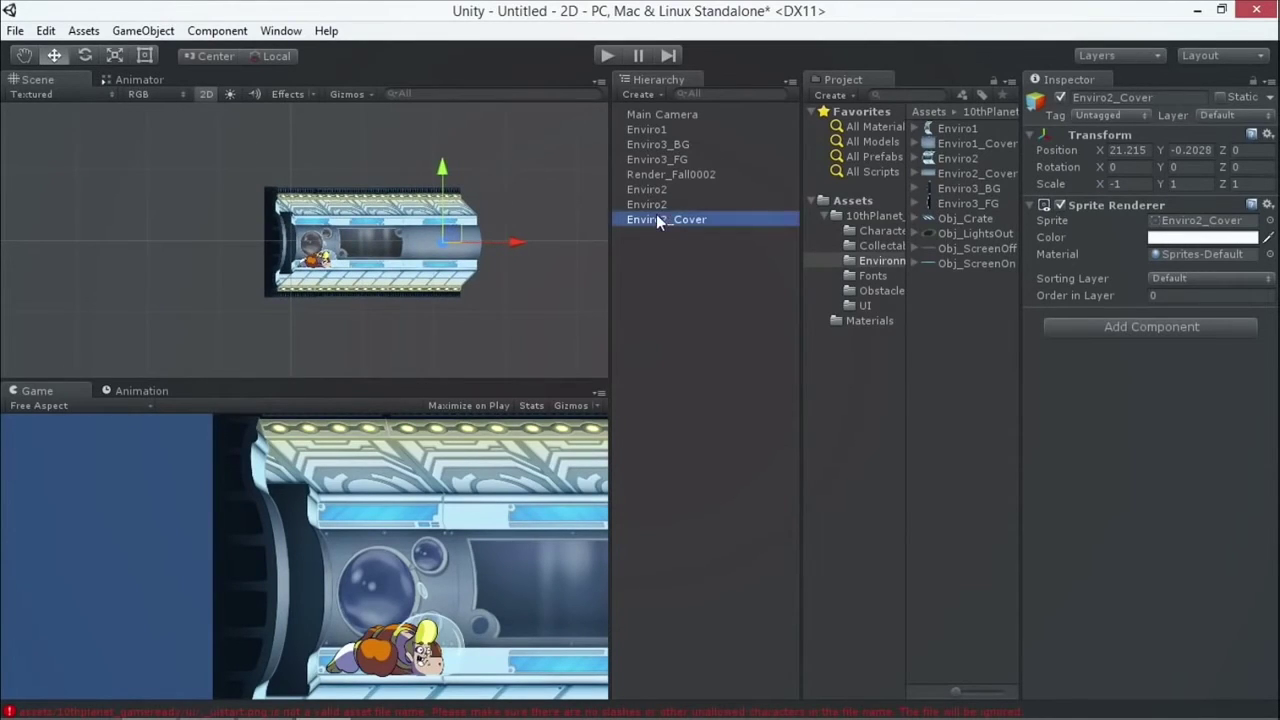
shift+click(640, 205)
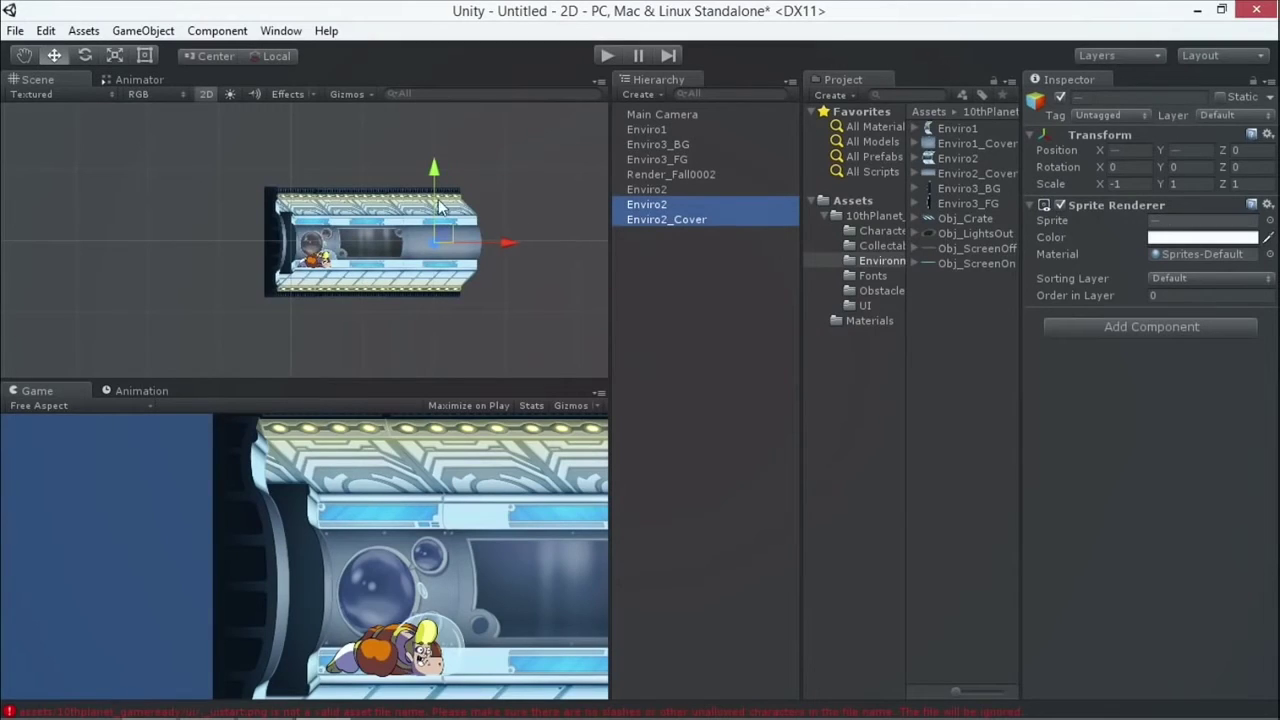
shift+click(657, 192)
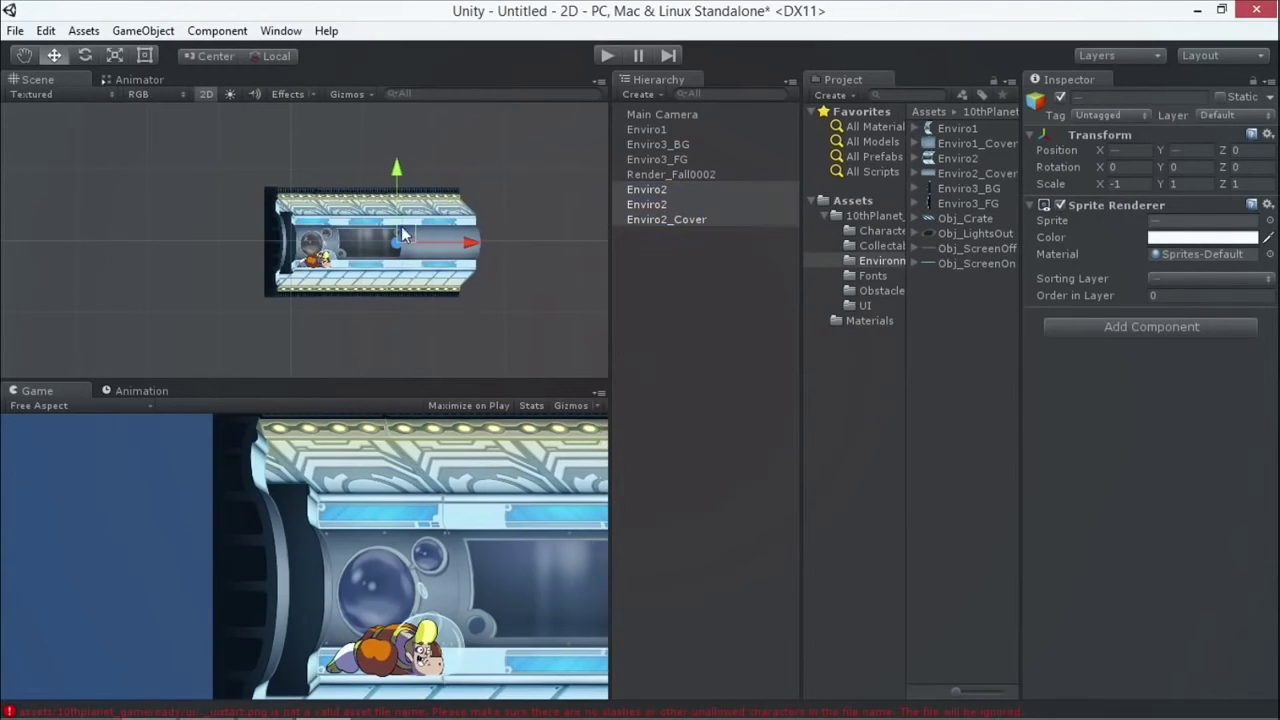
drag(401, 226, 464, 218)
key(ctrl+z)
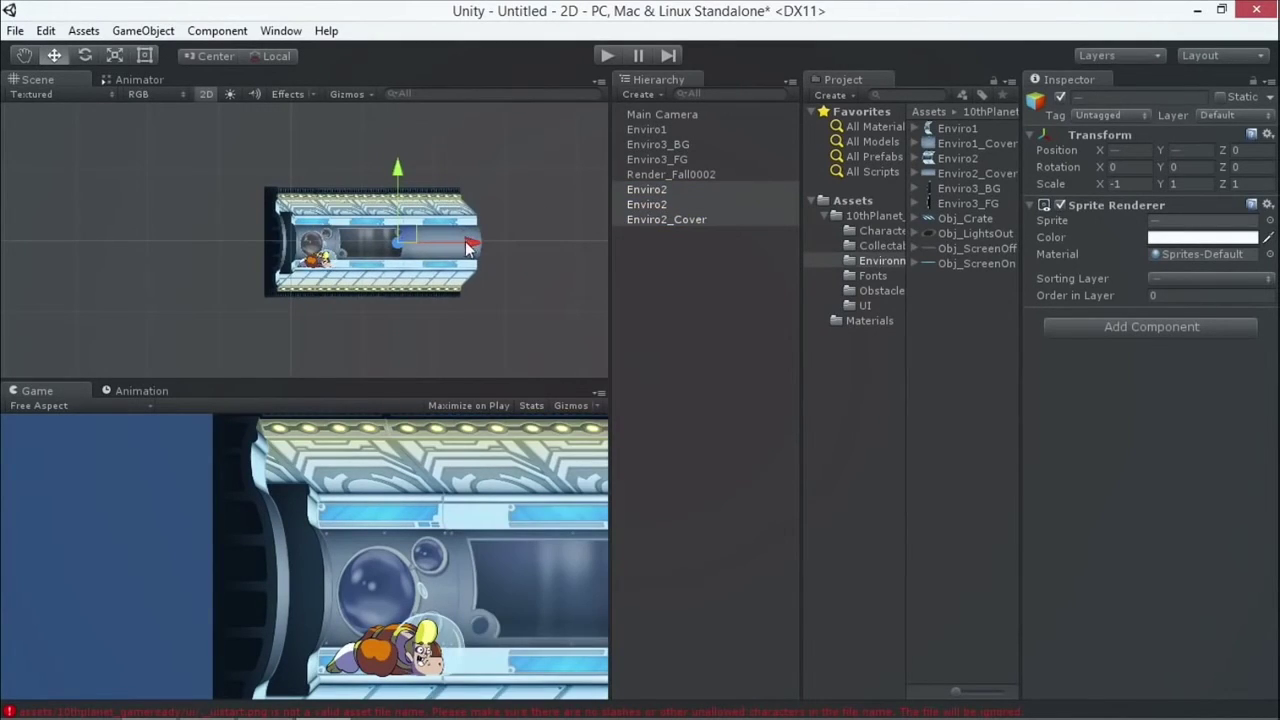
- Put the selected pieces on the level sorting layer and give Enviro2_Cover Order in Layer 1
click(1177, 277)
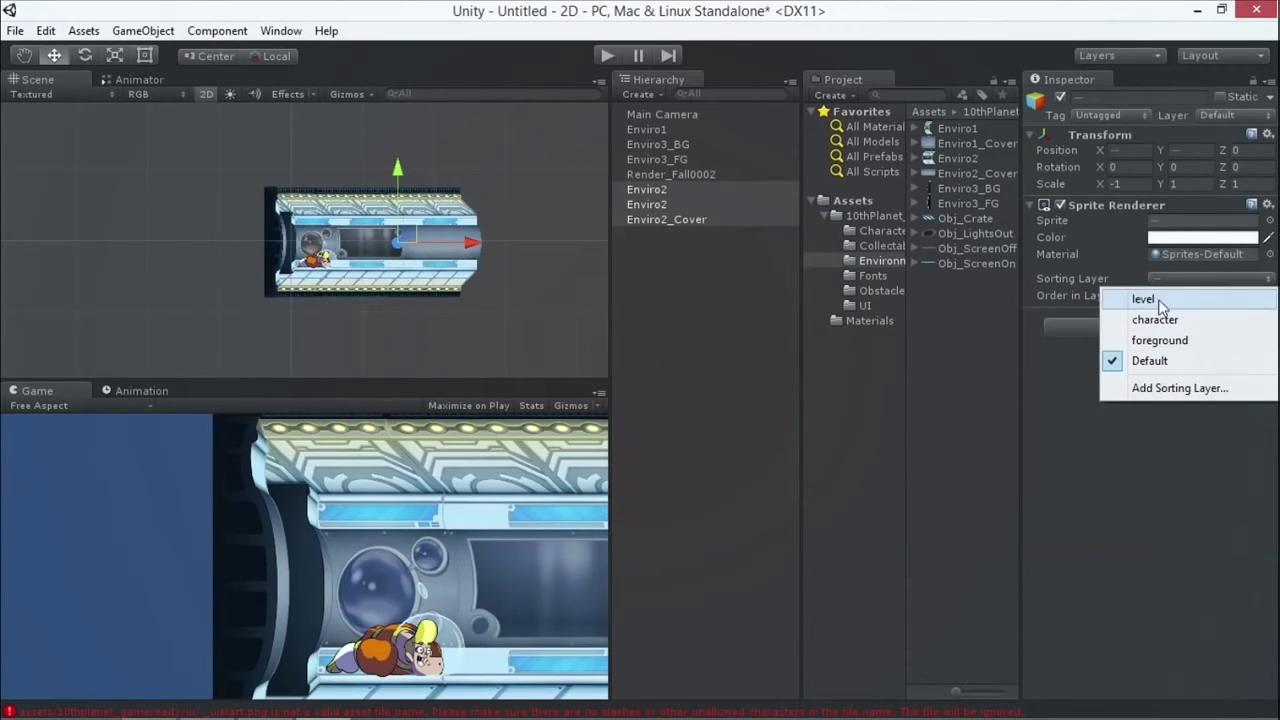
click(1243, 300)
click(577, 202)
click(455, 243)
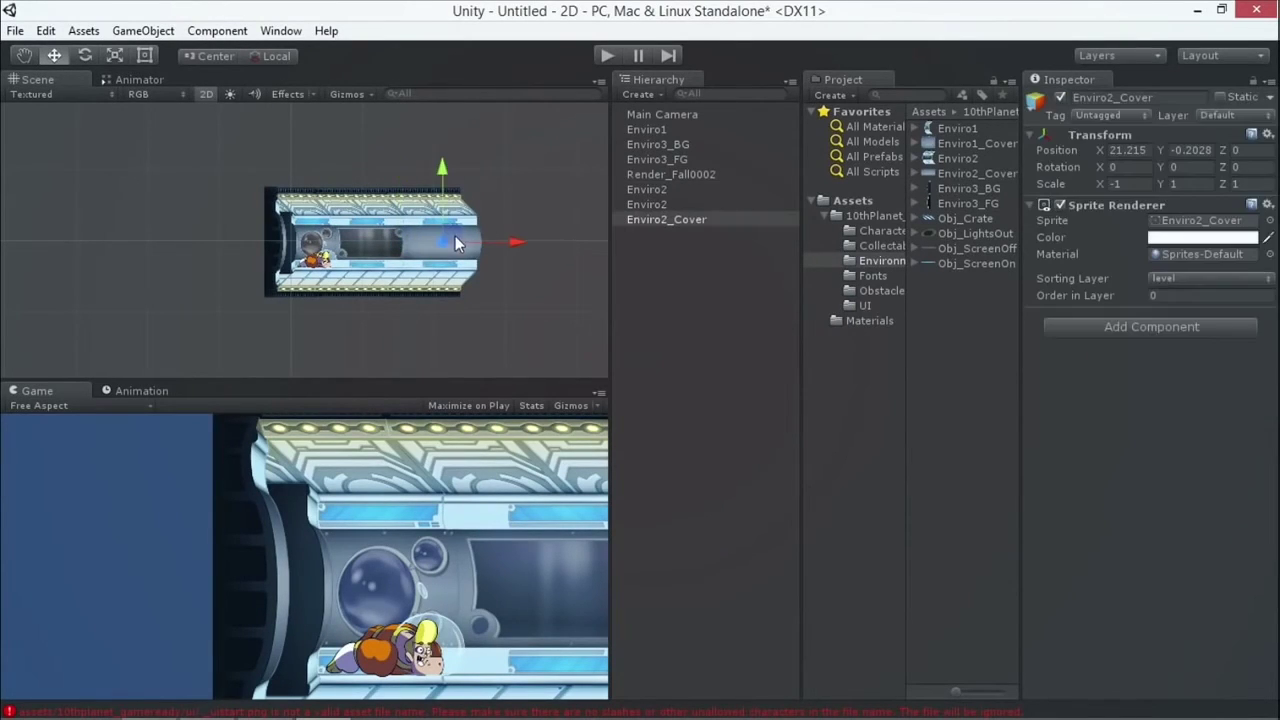
click(1176, 295)
- Duplicate the three corridor pieces with Ctrl+D to extend the corridor
scroll(450, 228, up, 2)
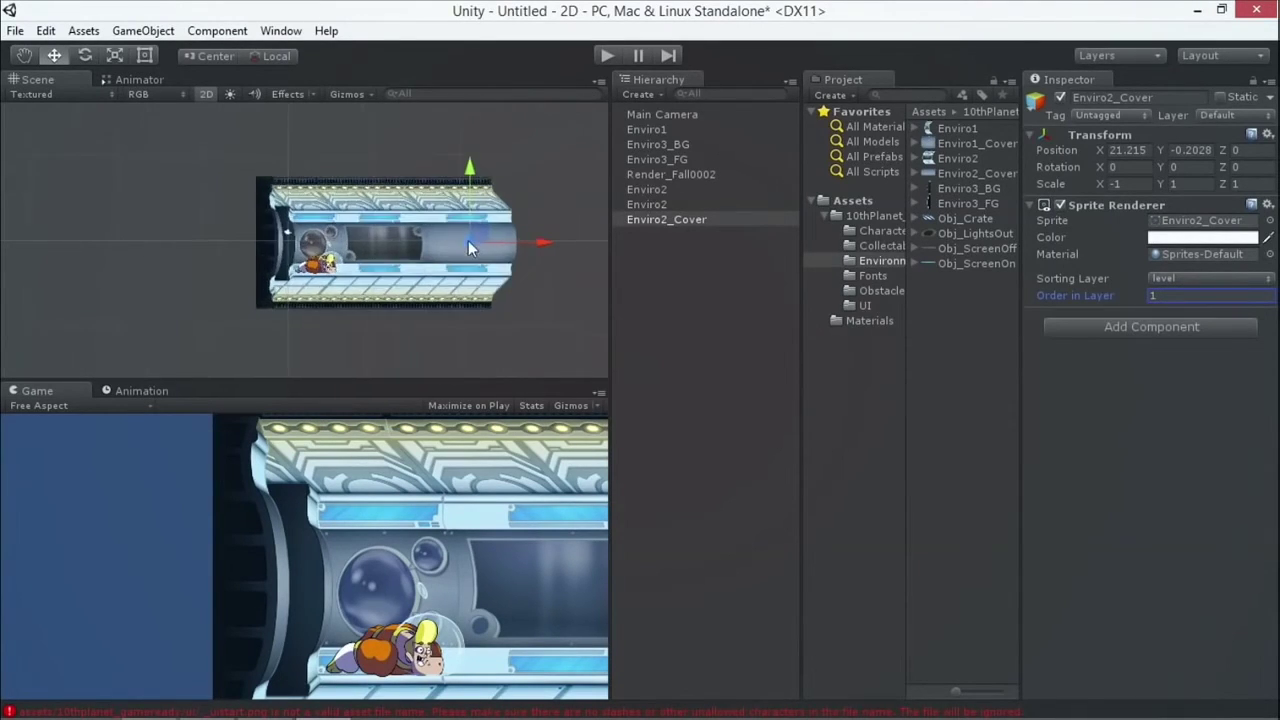
click(645, 218)
ctrl+click(643, 204)
ctrl+click(638, 190)
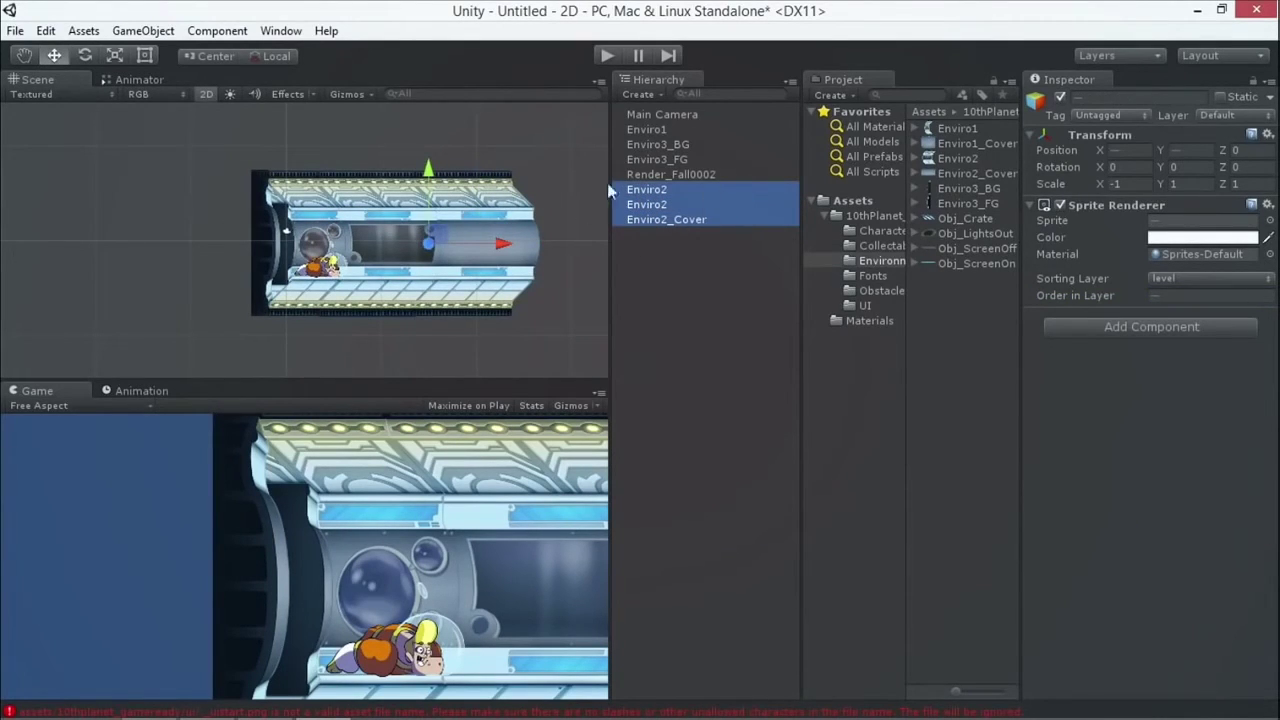
key(ctrl+d)
- Drag the duplicated Enviro2 sections and cover to the right, then pan to see the whole corridor
drag(440, 232, 632, 229)
scroll(559, 233, down, 2)
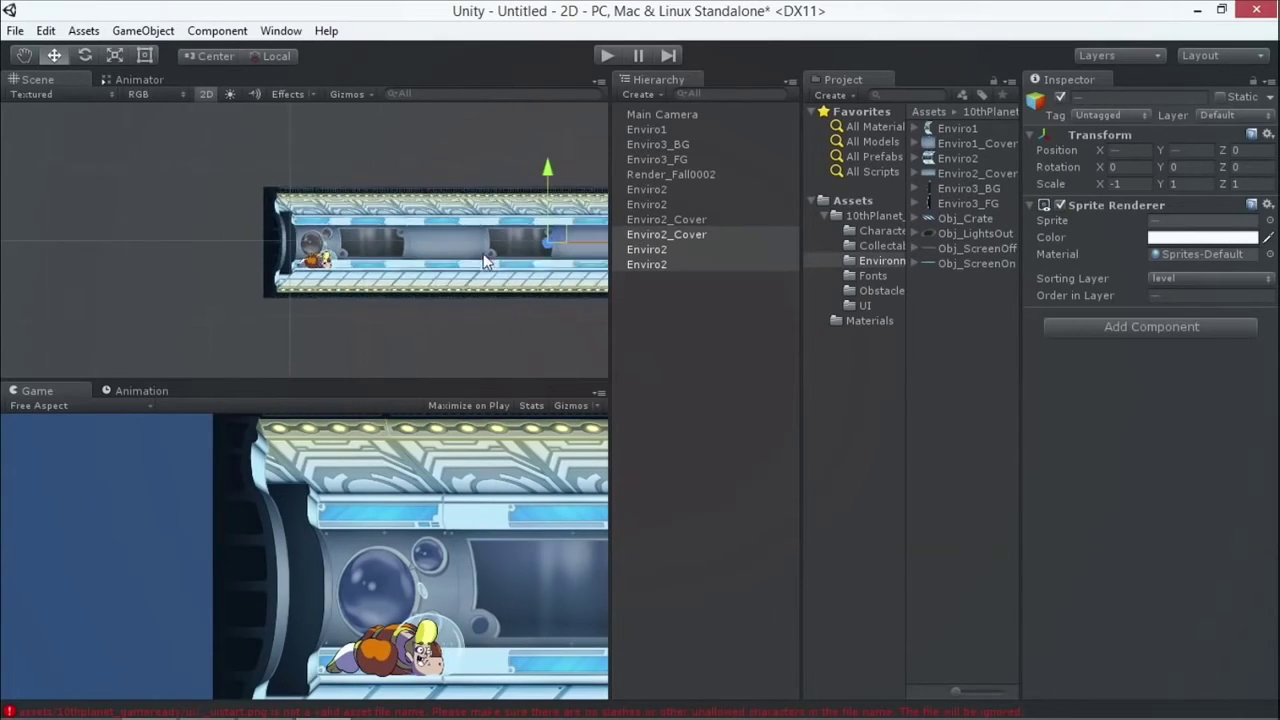
key(q)
drag(555, 210, 317, 191)
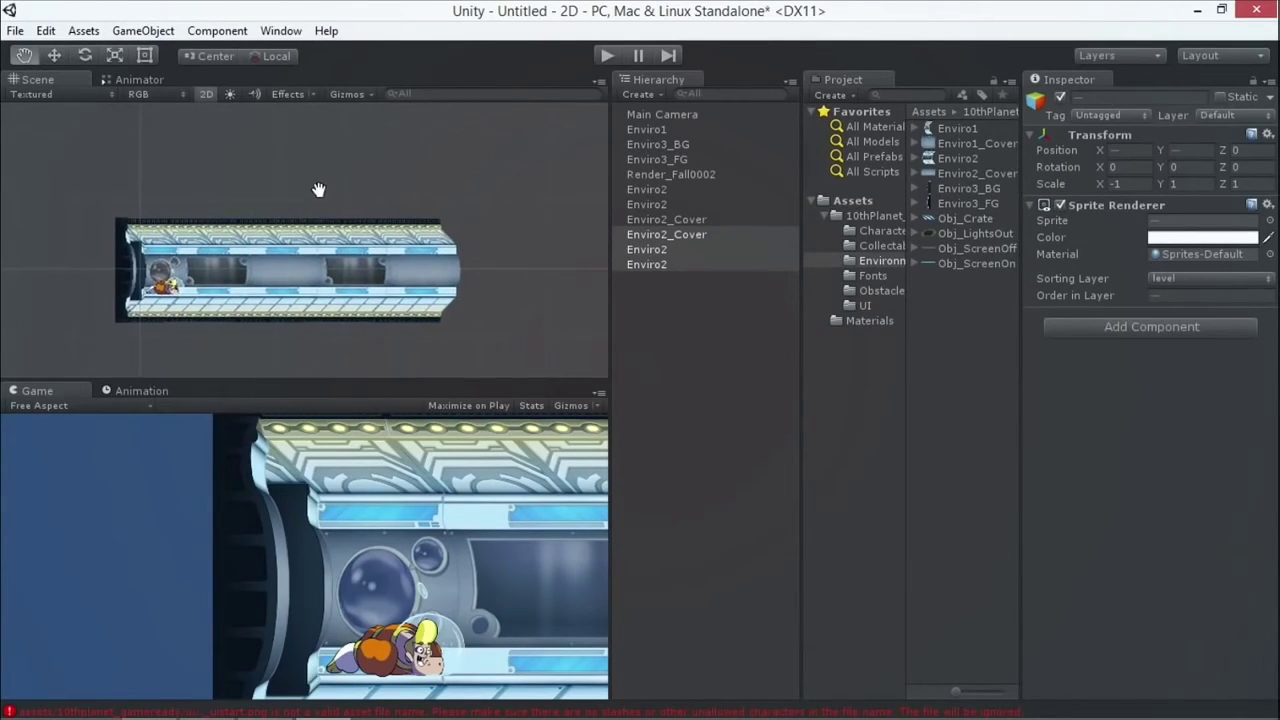
scroll(204, 354, up, 2)
scroll(240, 290, down, 1)
click(15, 30)
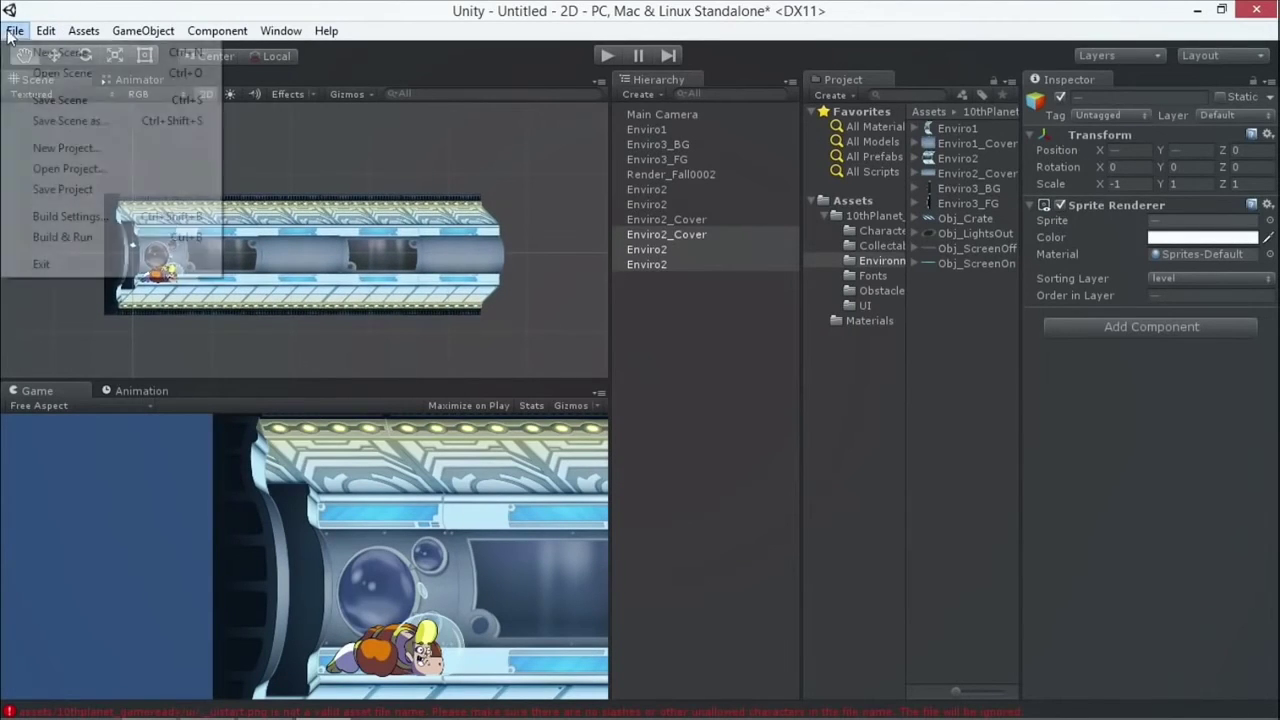
- Save the scene under the new name 001
click(88, 125)
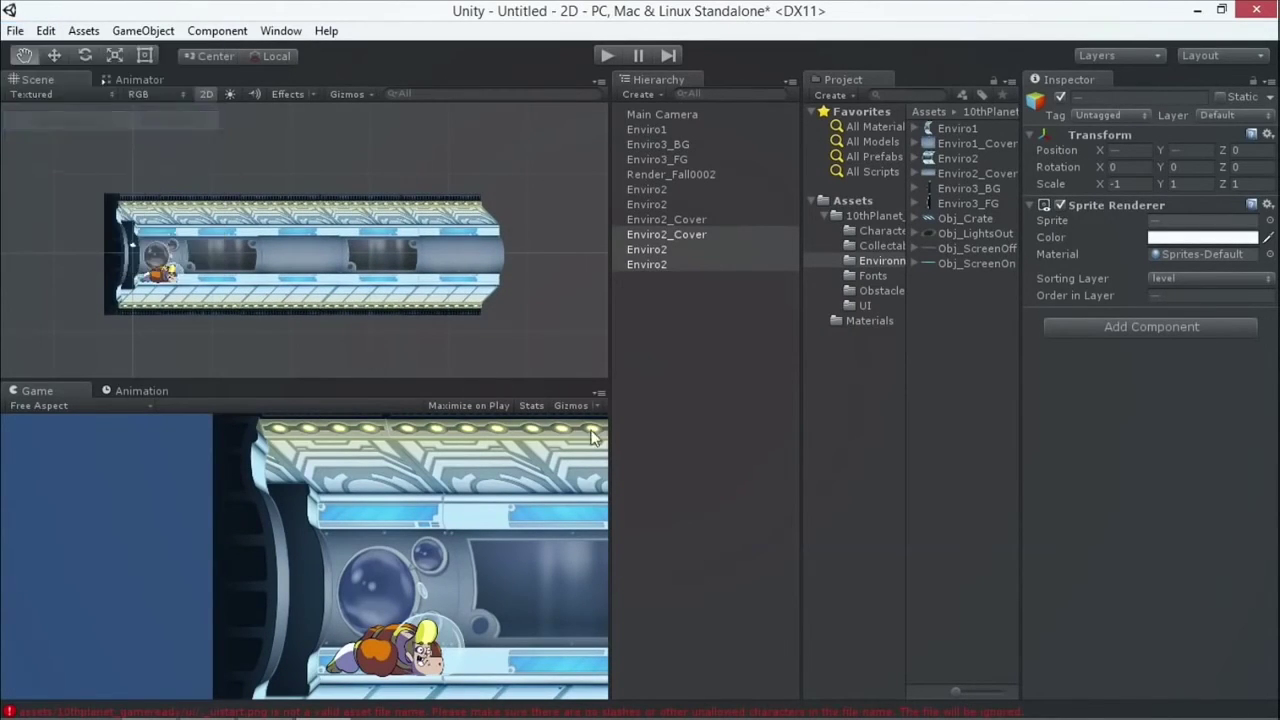
text(001)
key(Return)
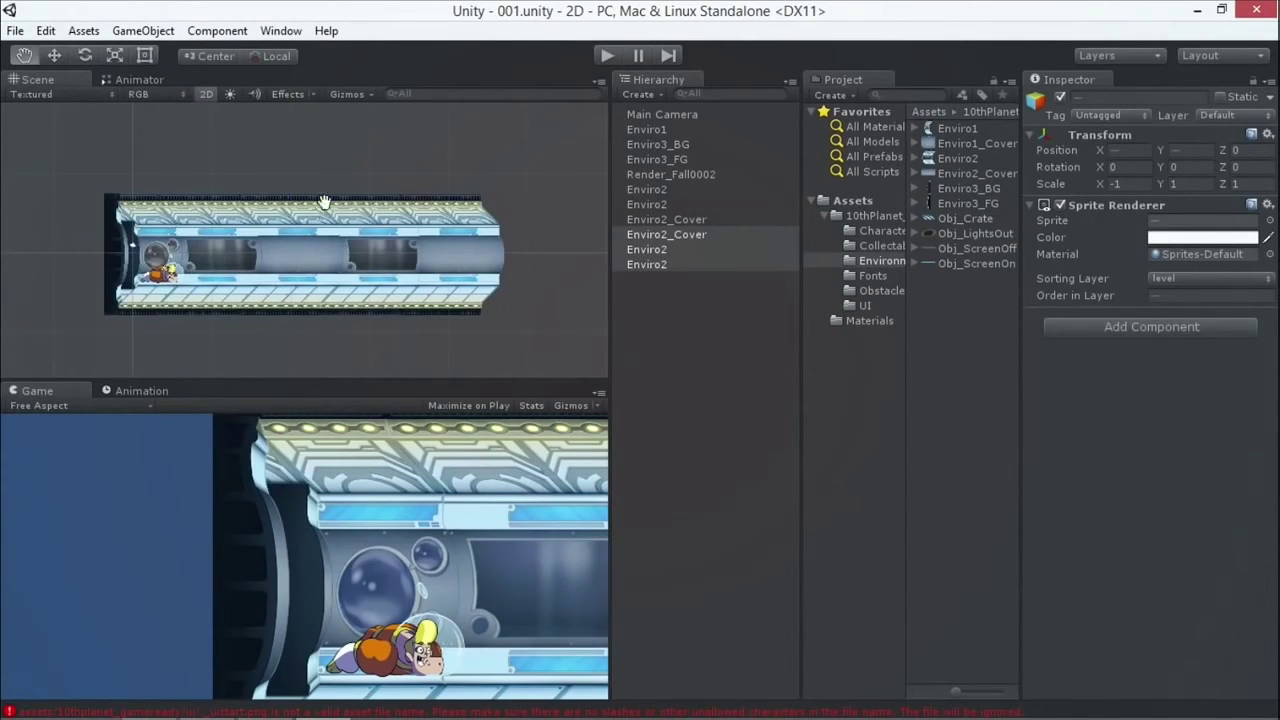
scroll(314, 225, up, 5)
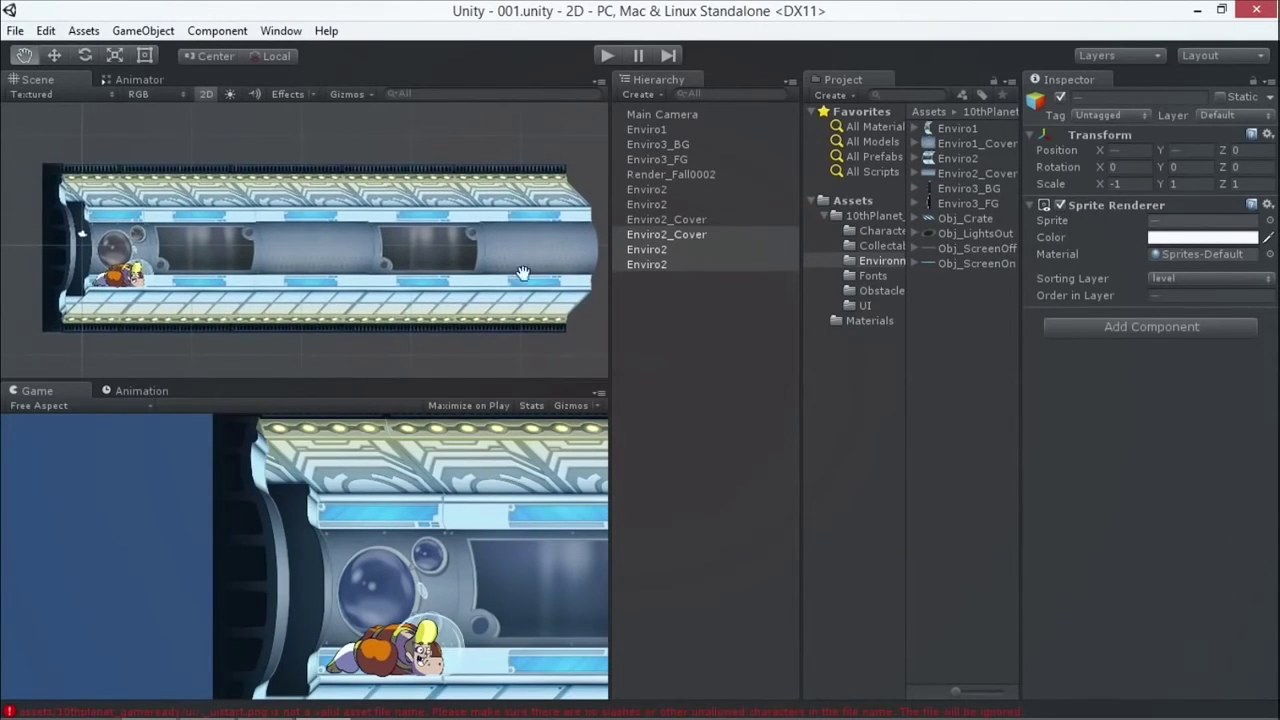
scroll(229, 172, down, 3)
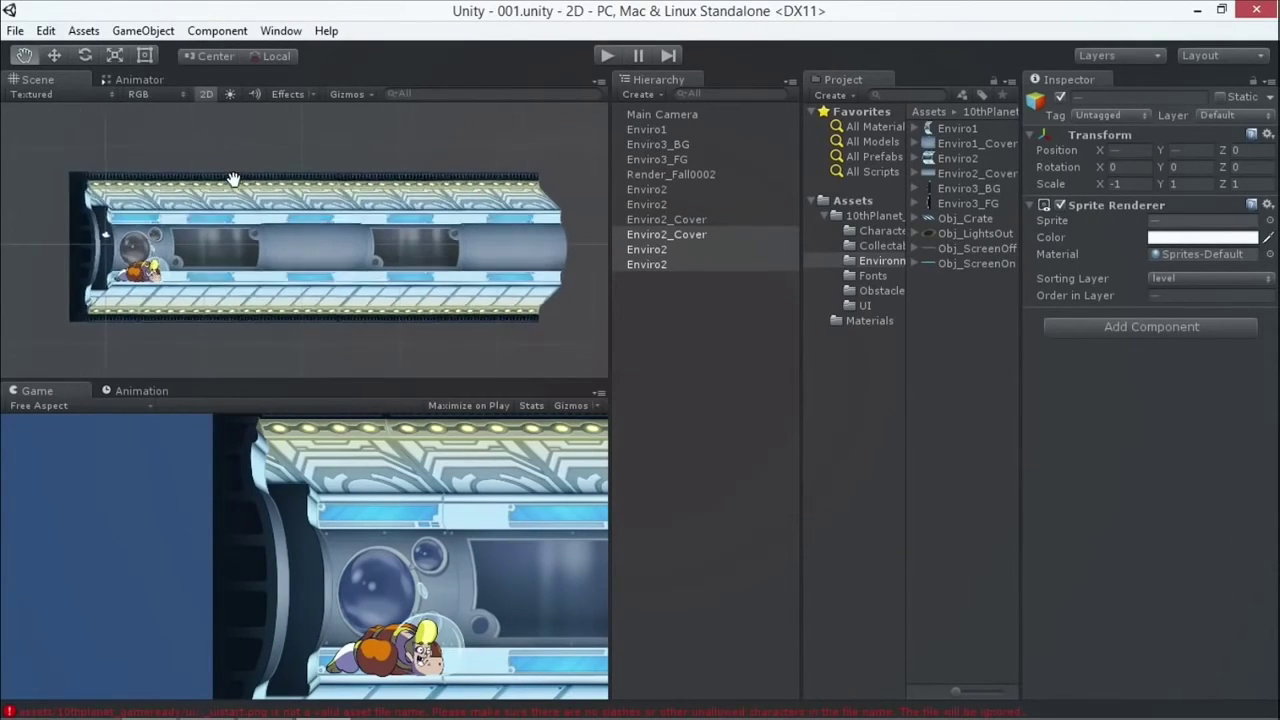
- Clear the selection, return to the Move tool and select Enviro1 and Enviro2
click(669, 295)
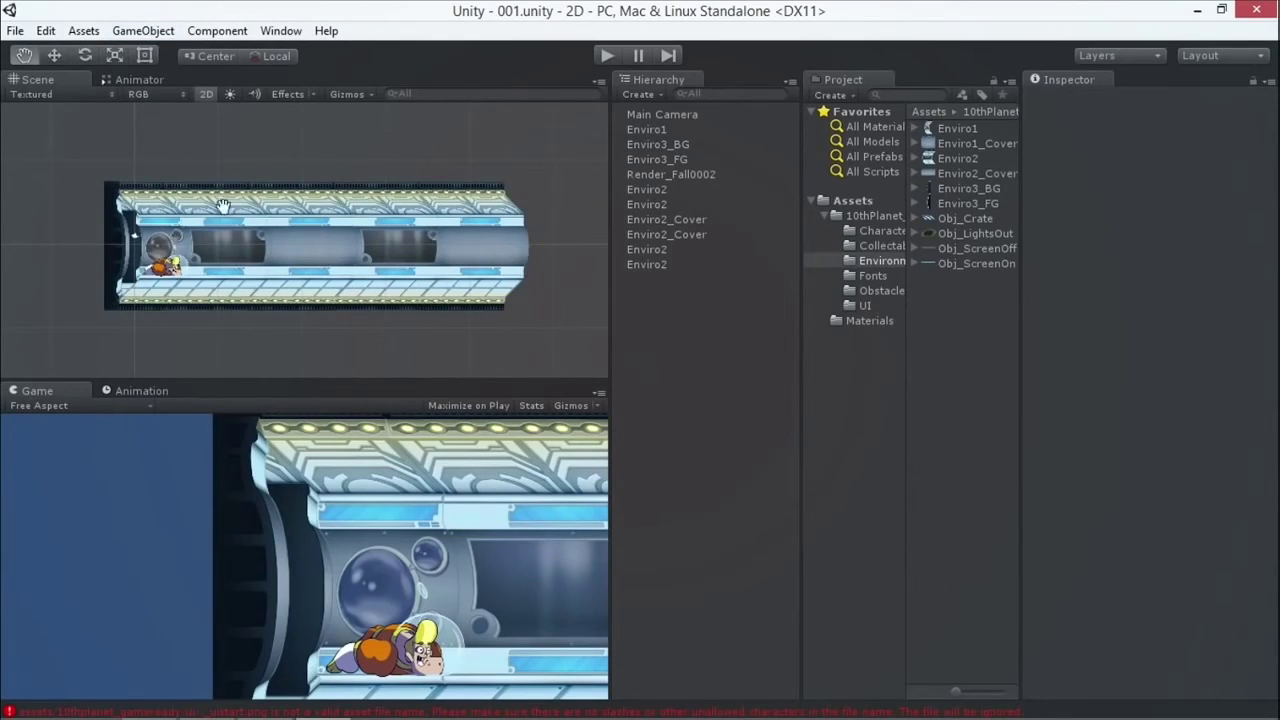
click(52, 56)
click(362, 236)
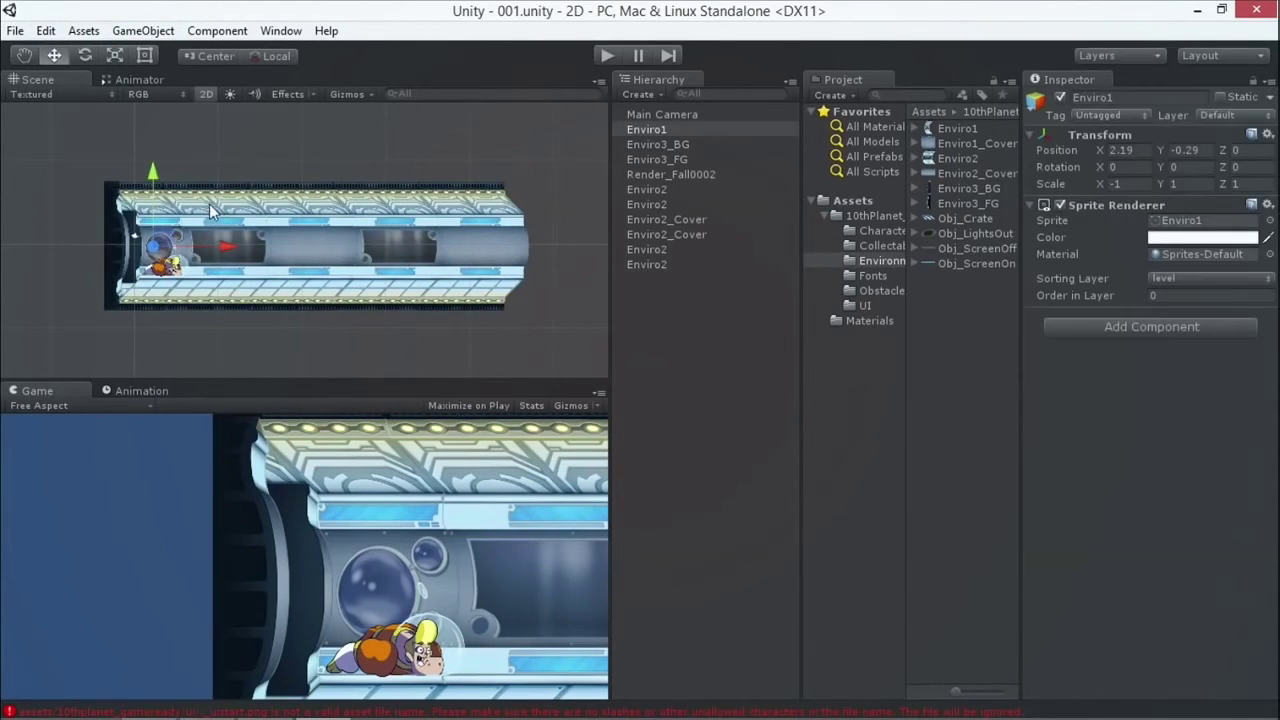
click(362, 236)
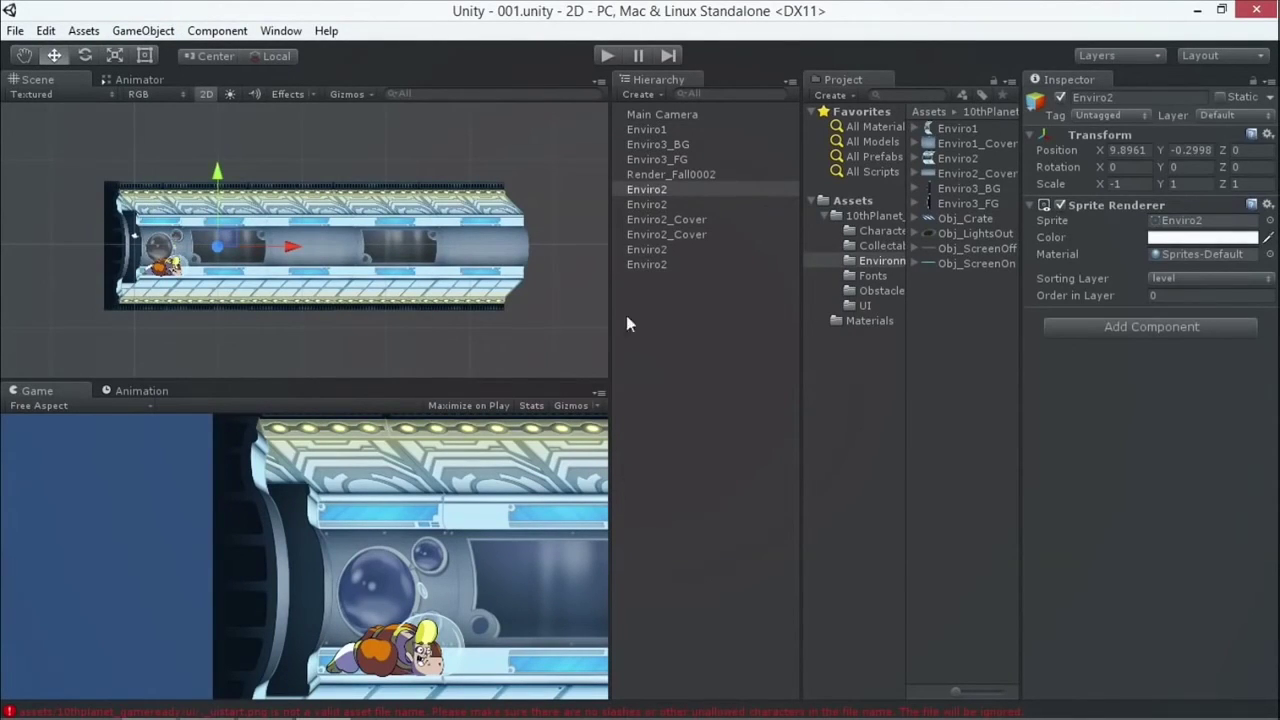
click(143, 30)
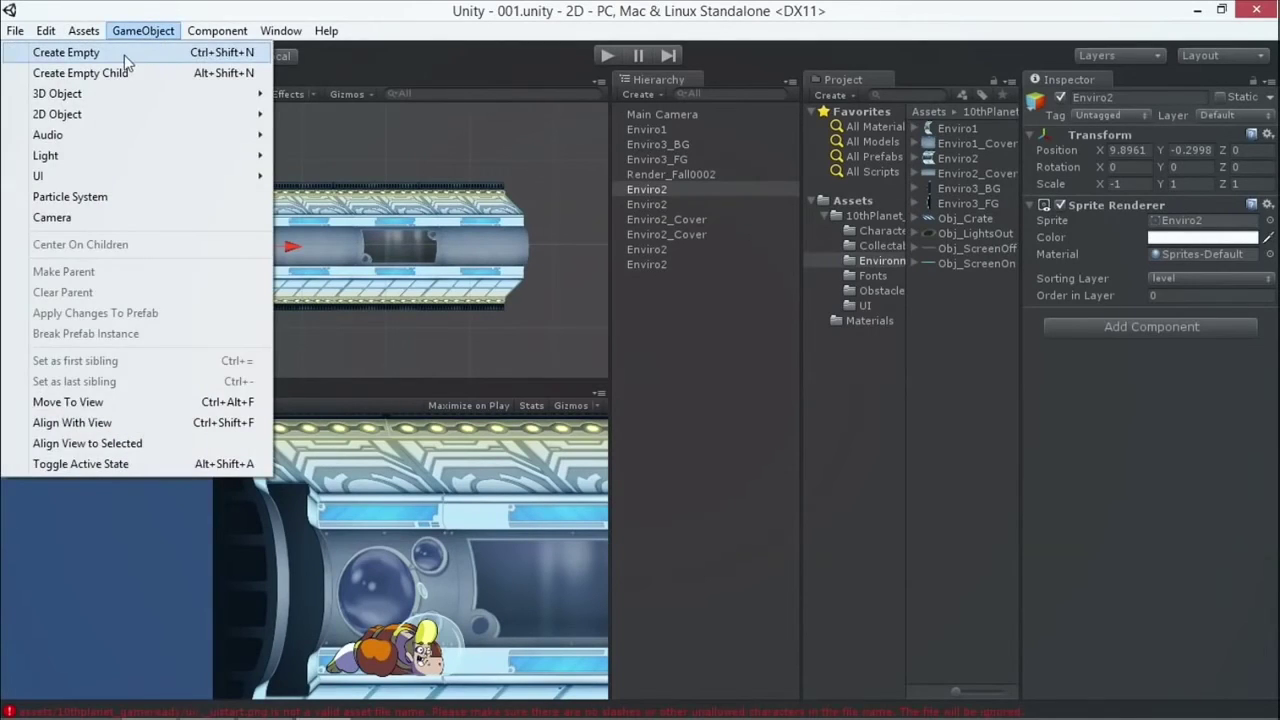
- Create an empty GameObject and nest all corridor pieces and Render_Fall0002 under it
click(115, 52)
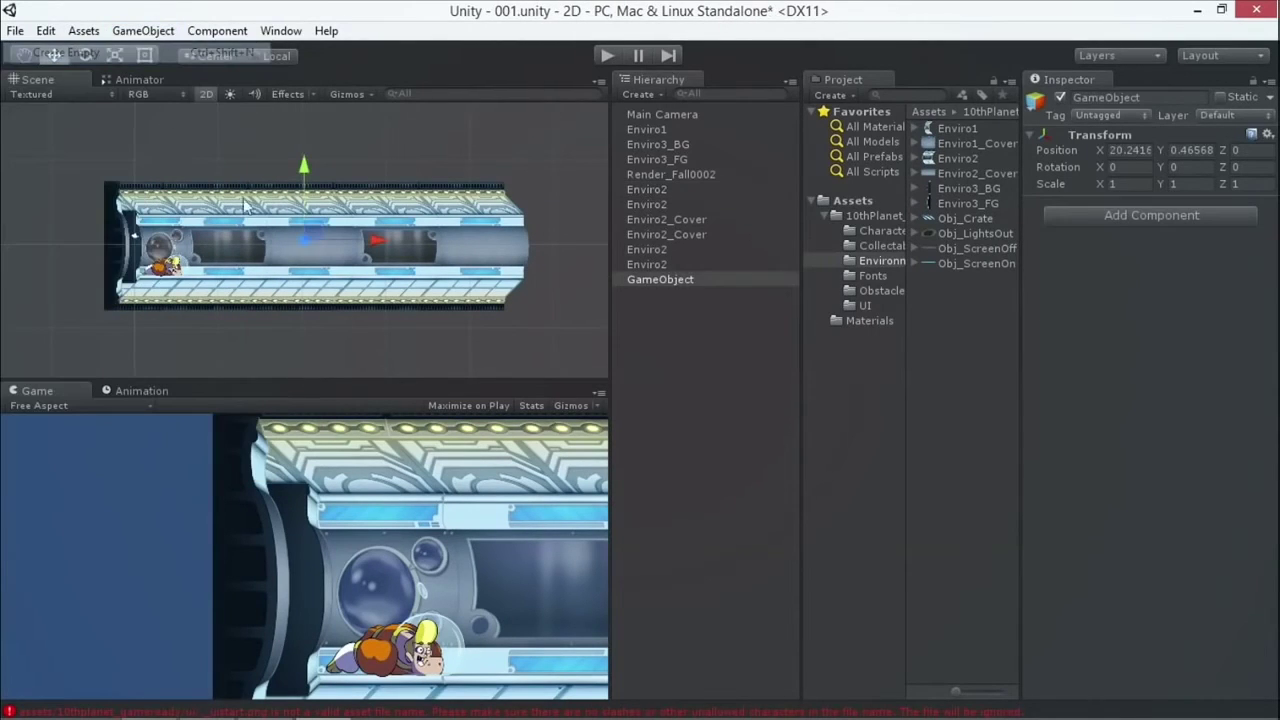
click(1150, 99)
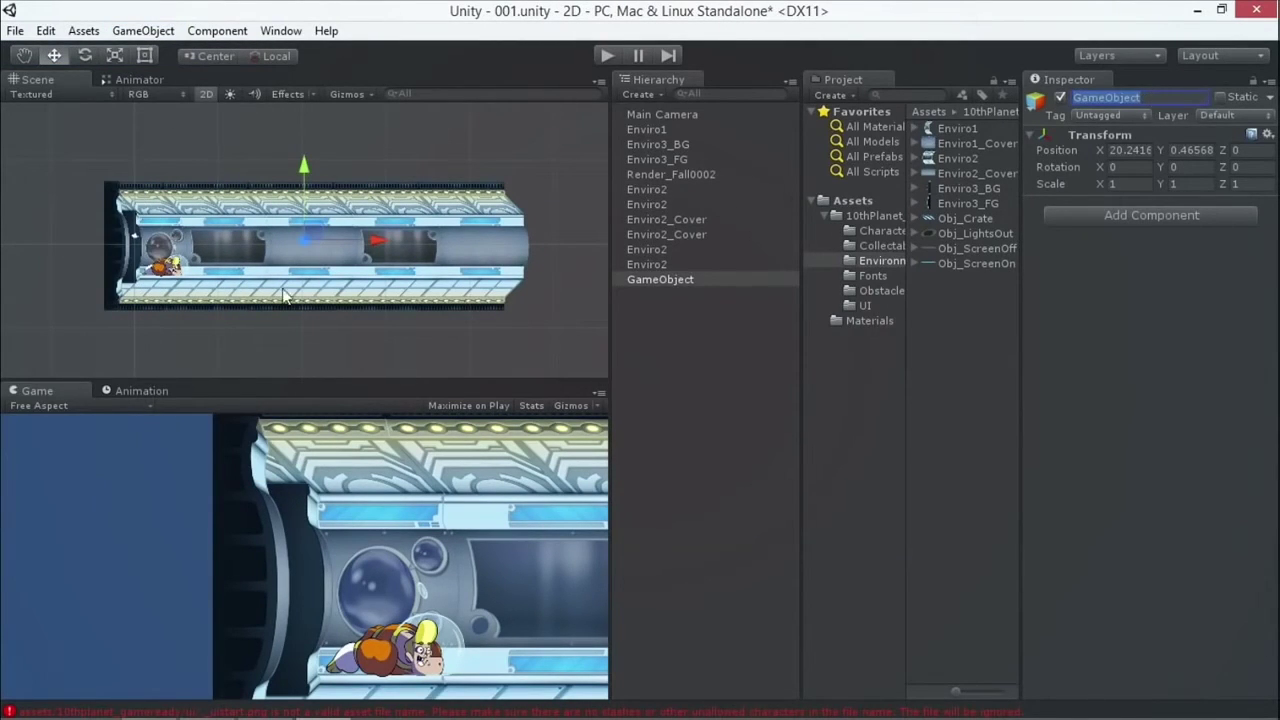
click(670, 282)
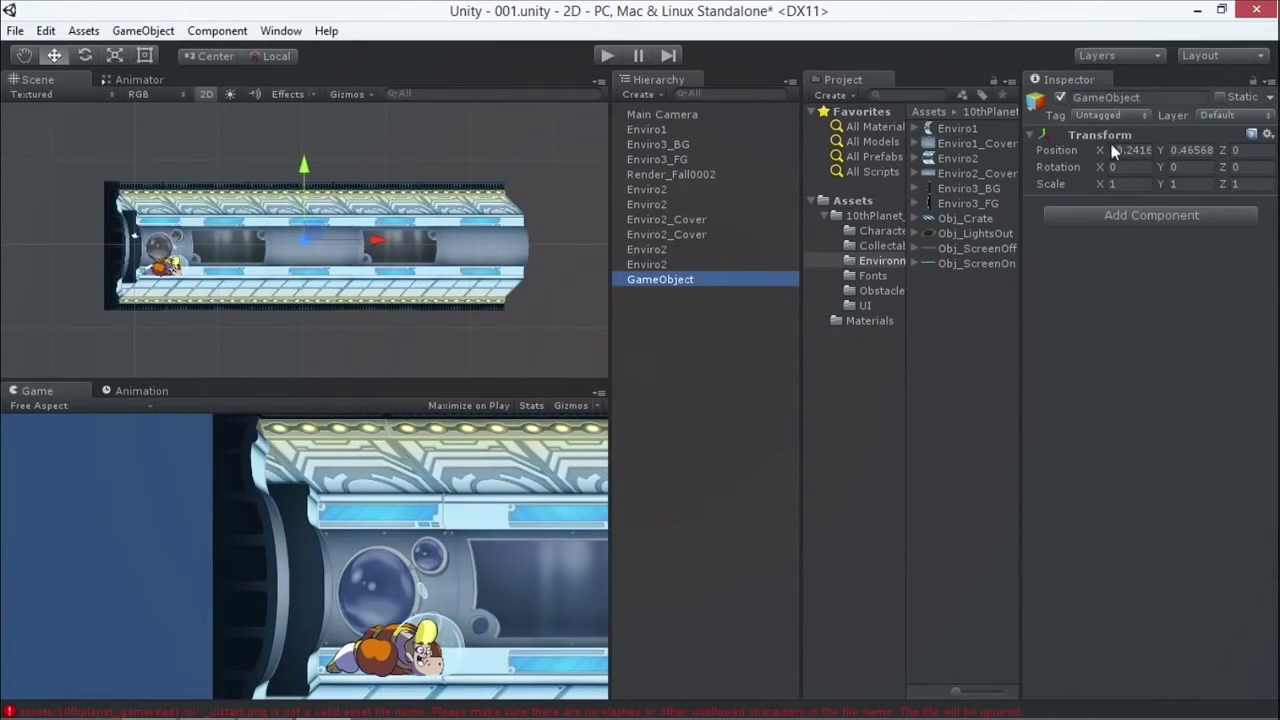
click(649, 263)
shift+click(653, 131)
drag(678, 174, 677, 278)
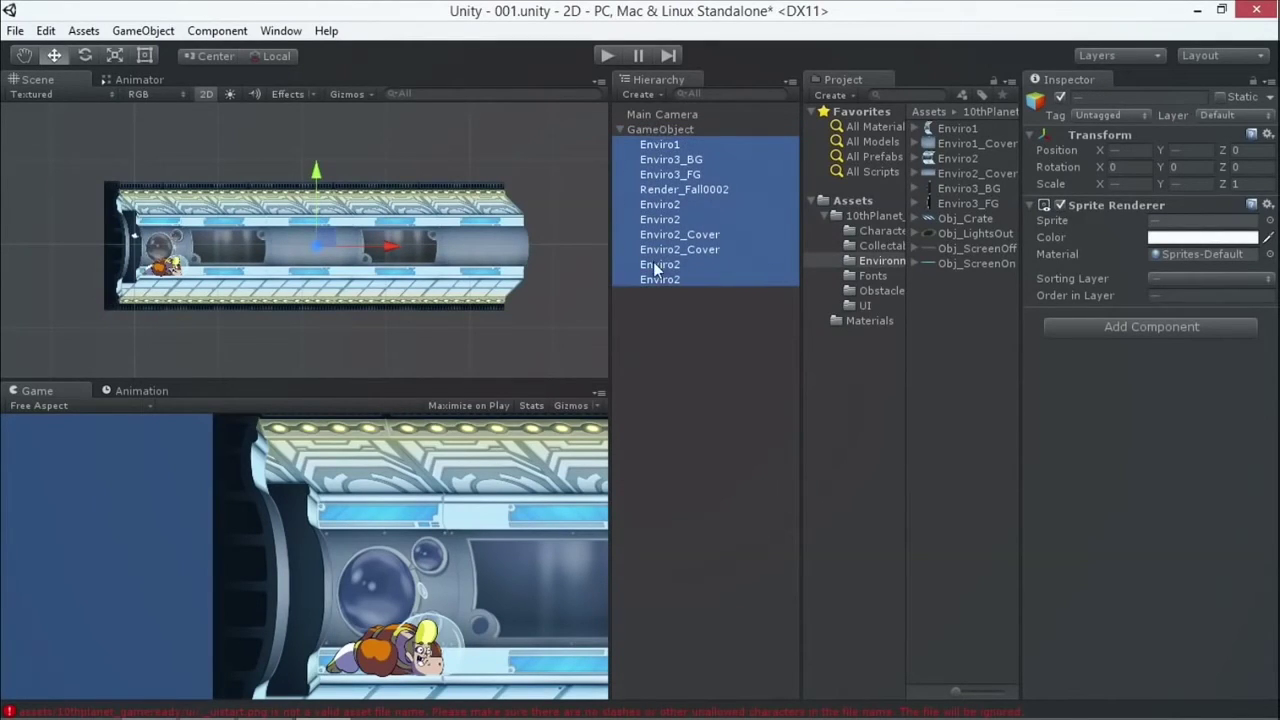
- Move the GameObject group to X 18.899, Y 1.8084 and check Enviro2_Cover and Render_Fall0002
click(655, 129)
mouse_move(330, 243)
mouse_down()
mouse_move(347, 205)
mouse_move(326, 222)
mouse_move(232, 225)
mouse_move(317, 229)
mouse_up()
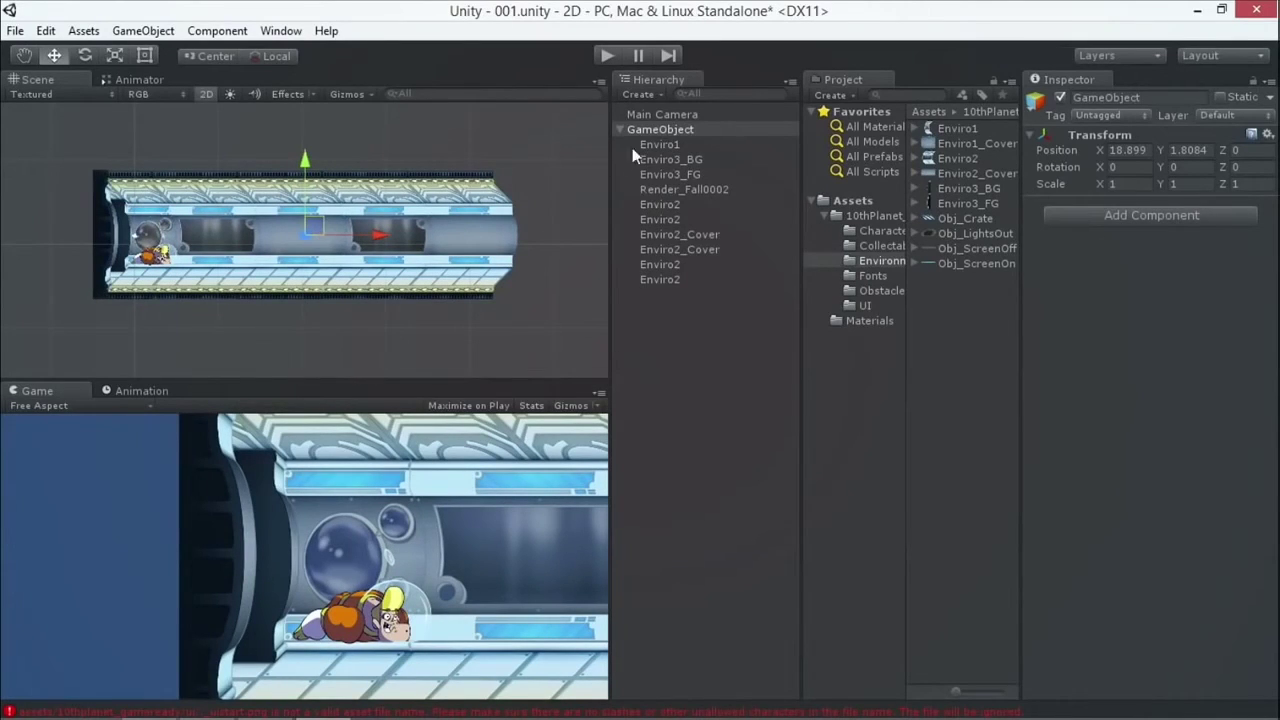
click(649, 127)
click(384, 114)
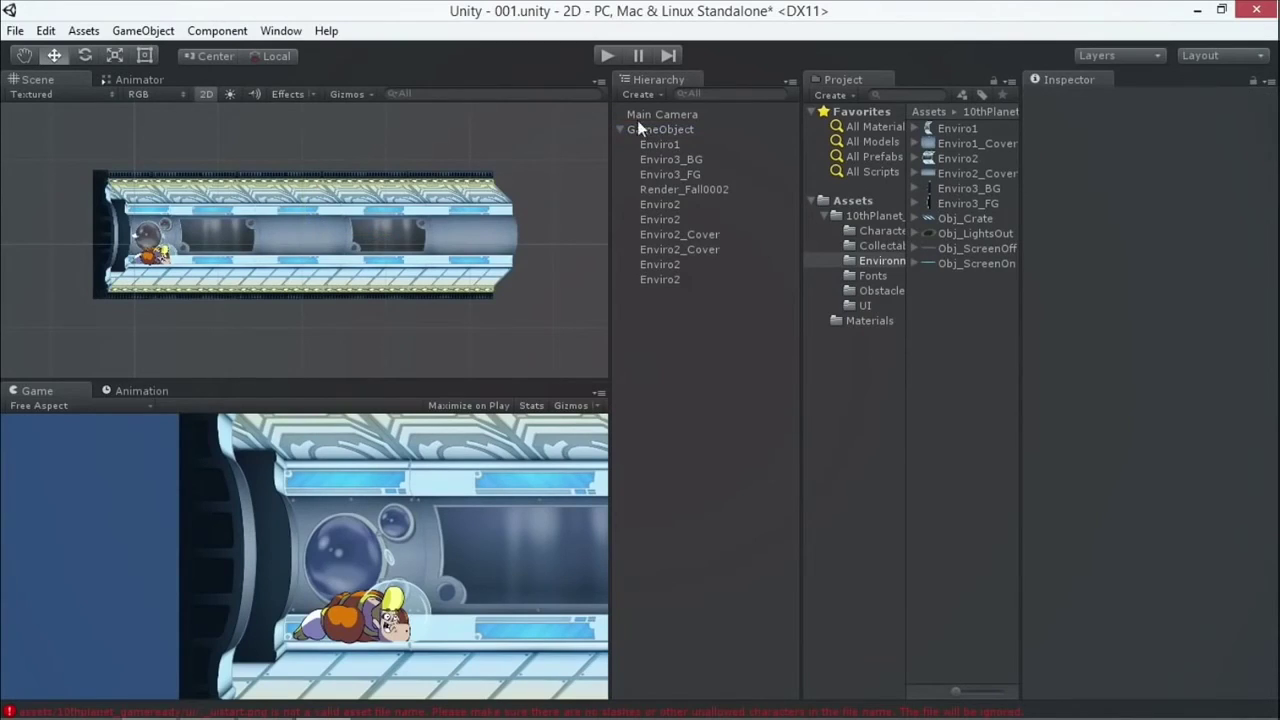
click(277, 222)
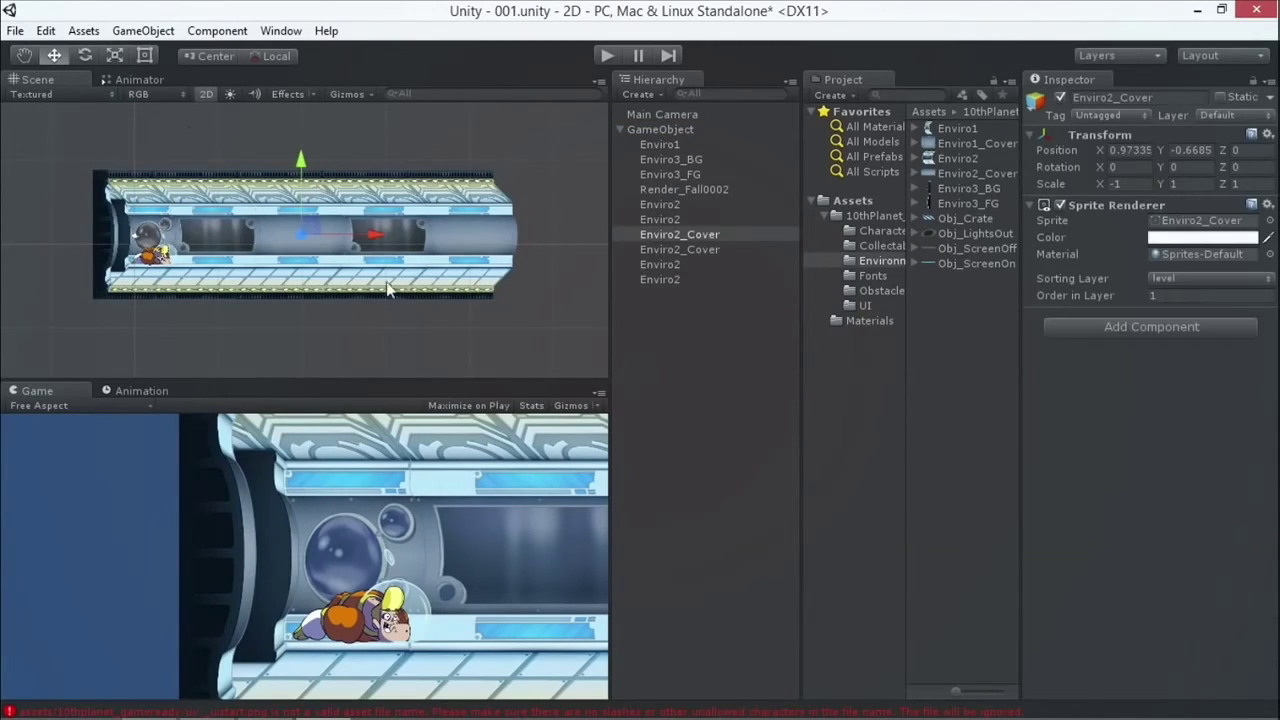
click(666, 190)
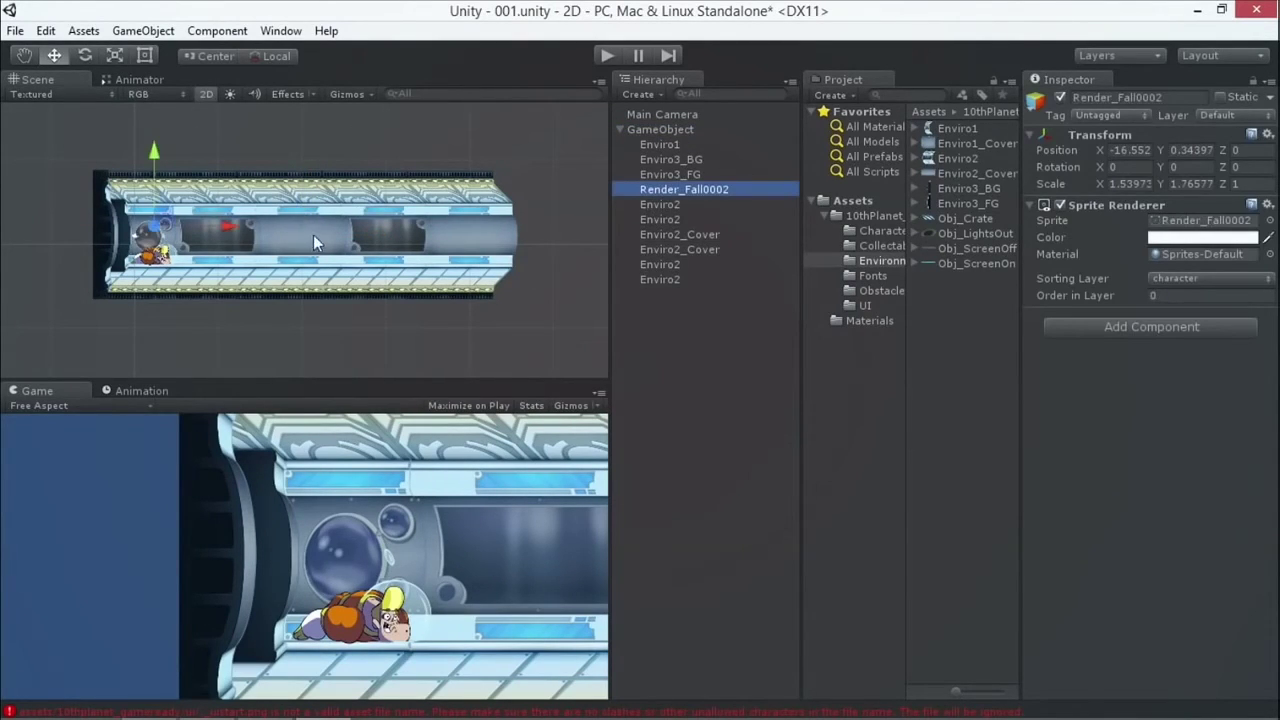
click(662, 128)
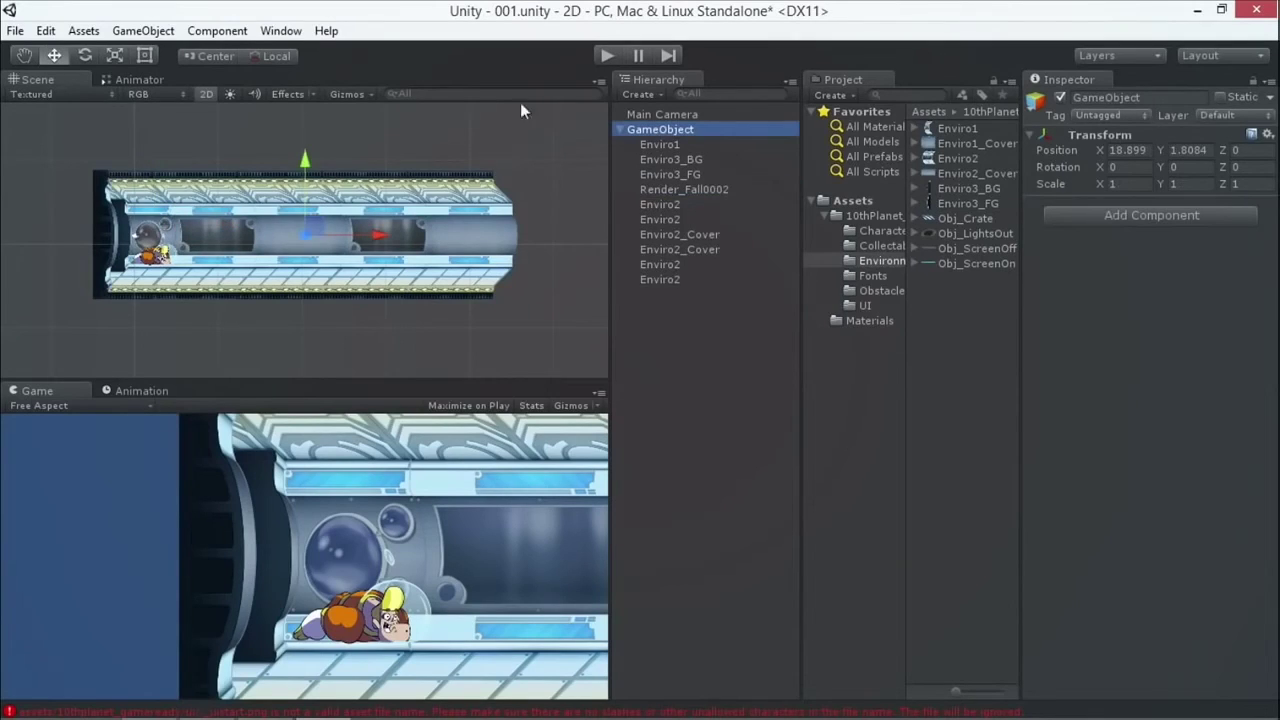
click(1035, 101)
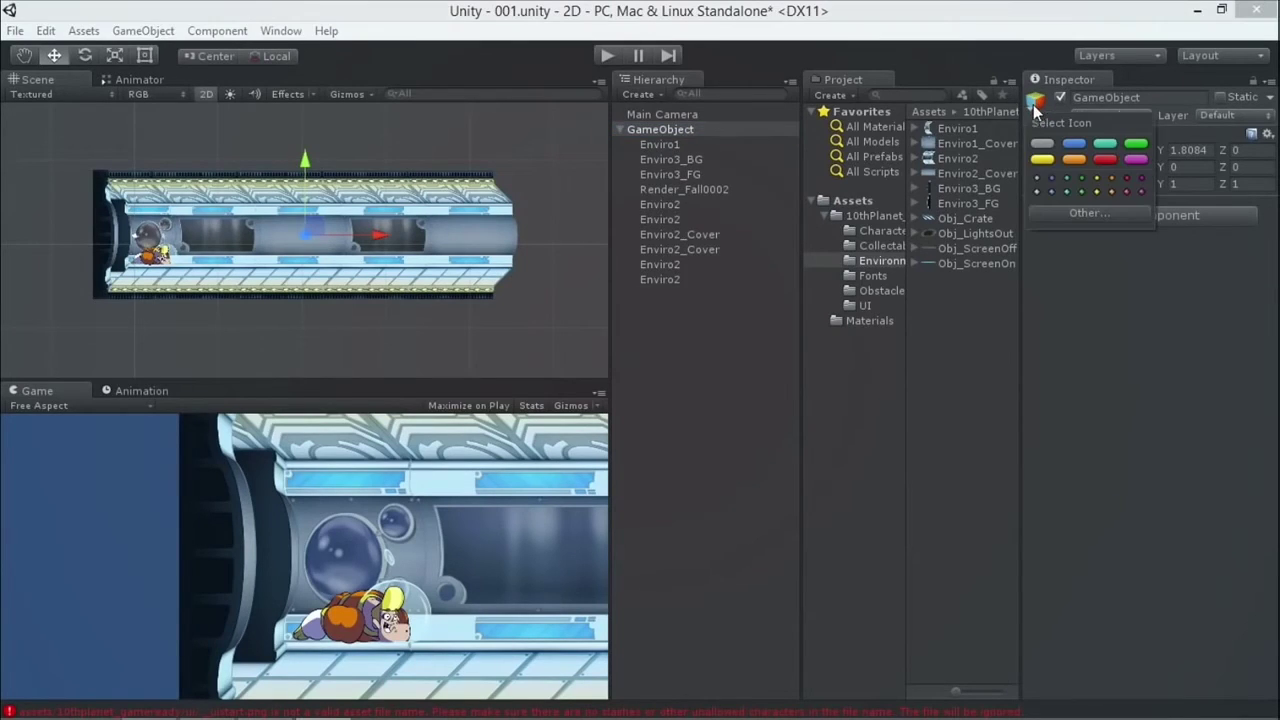
- Give the GameObject a blue label icon and type 'level' as its name
click(1075, 147)
click(1115, 340)
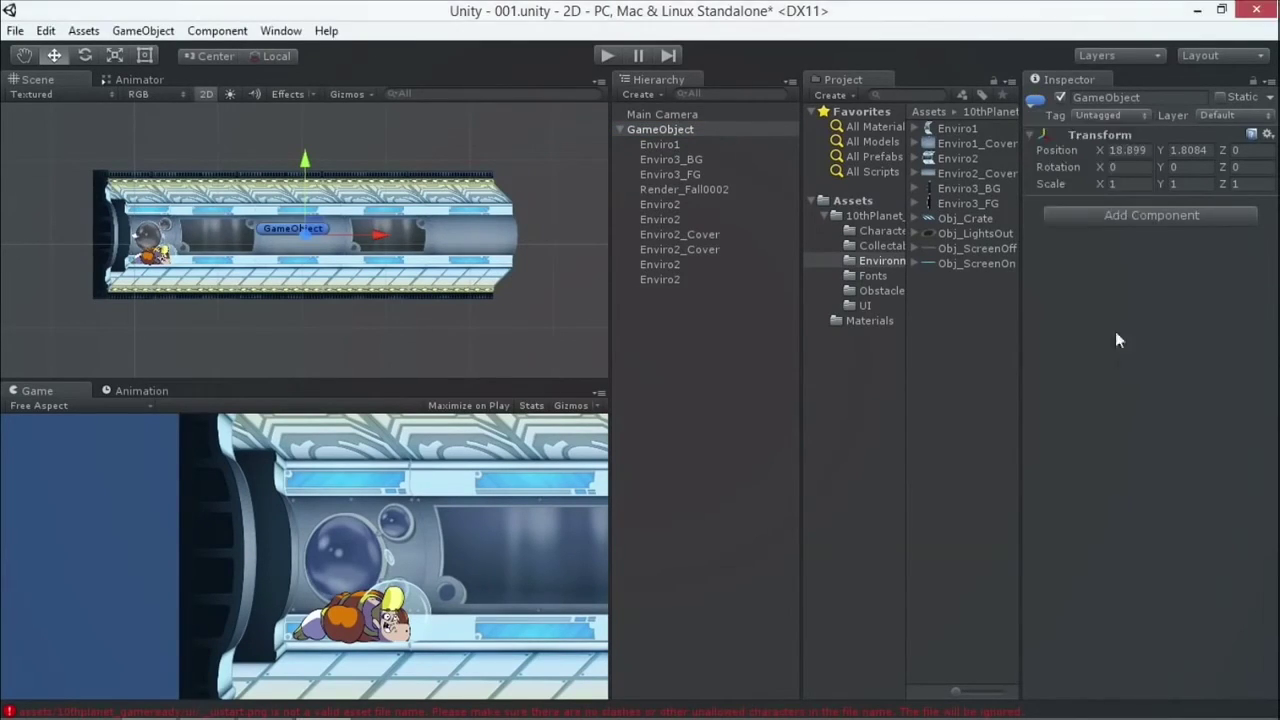
click(1144, 98)
text(leve)
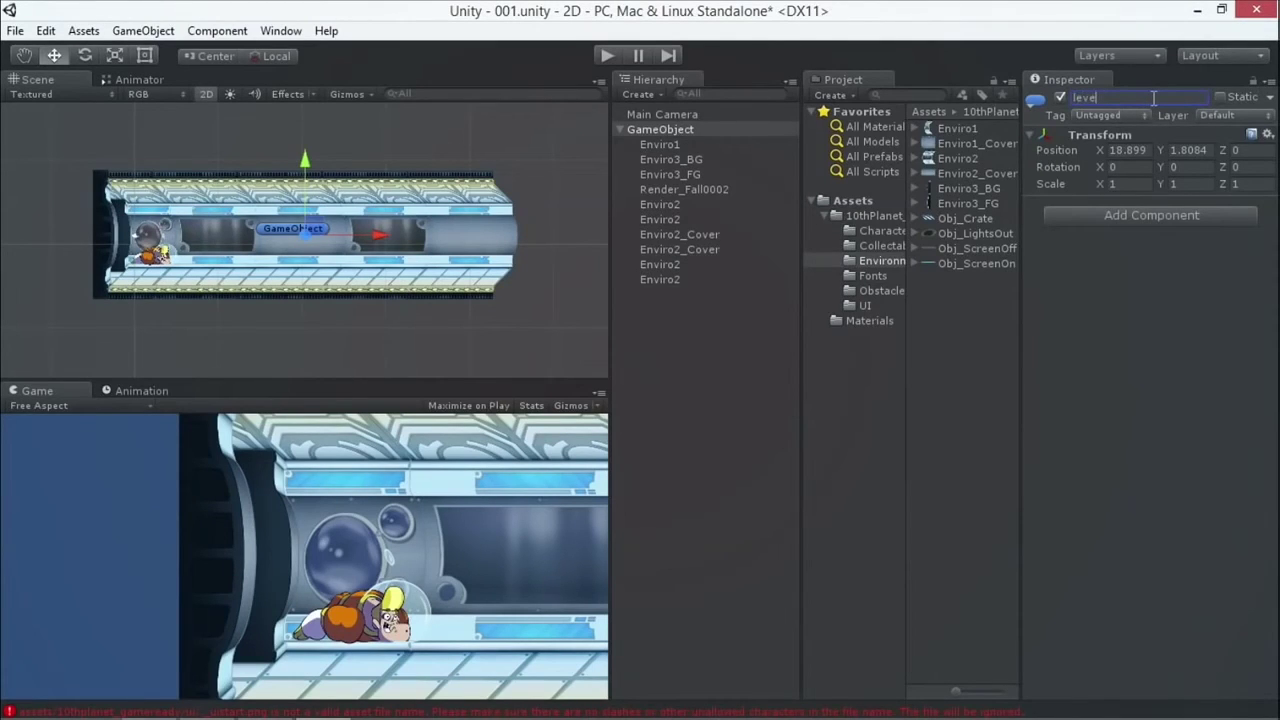
text(l)
- Turn on Game view gizmos and drag the corridor to X 10.059, Y 2.0322
drag(316, 230, 265, 218)
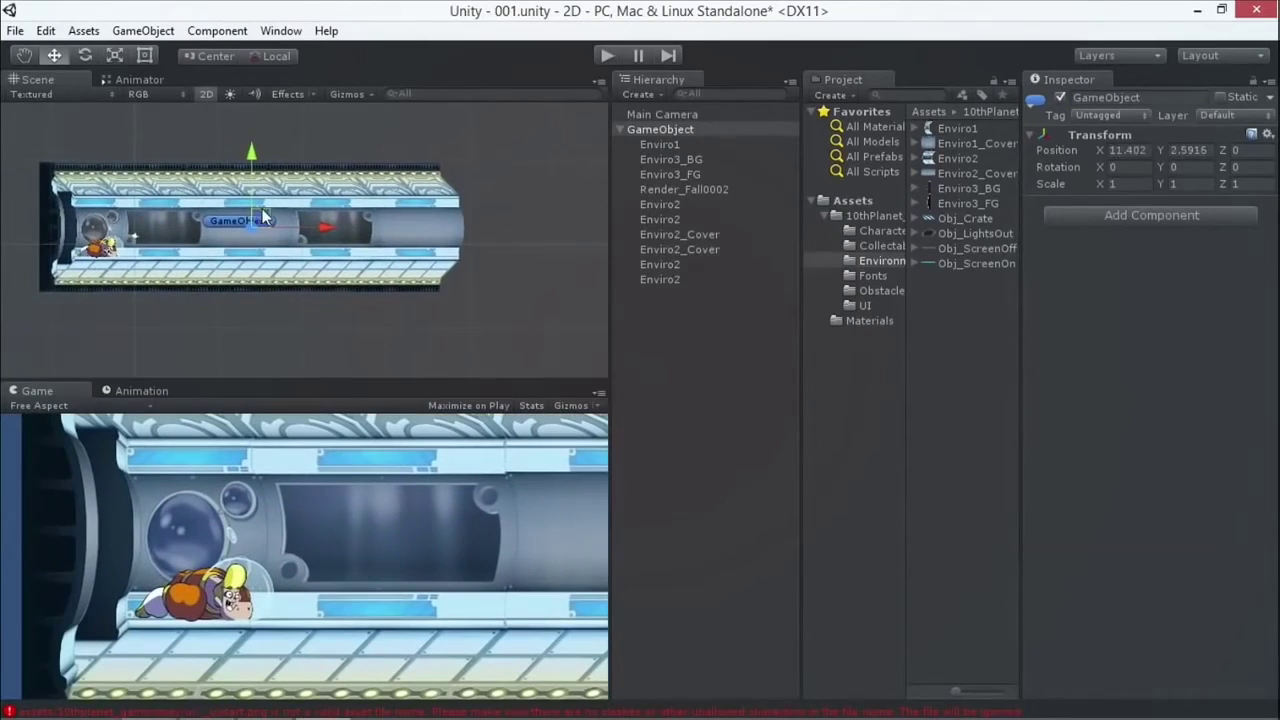
click(579, 408)
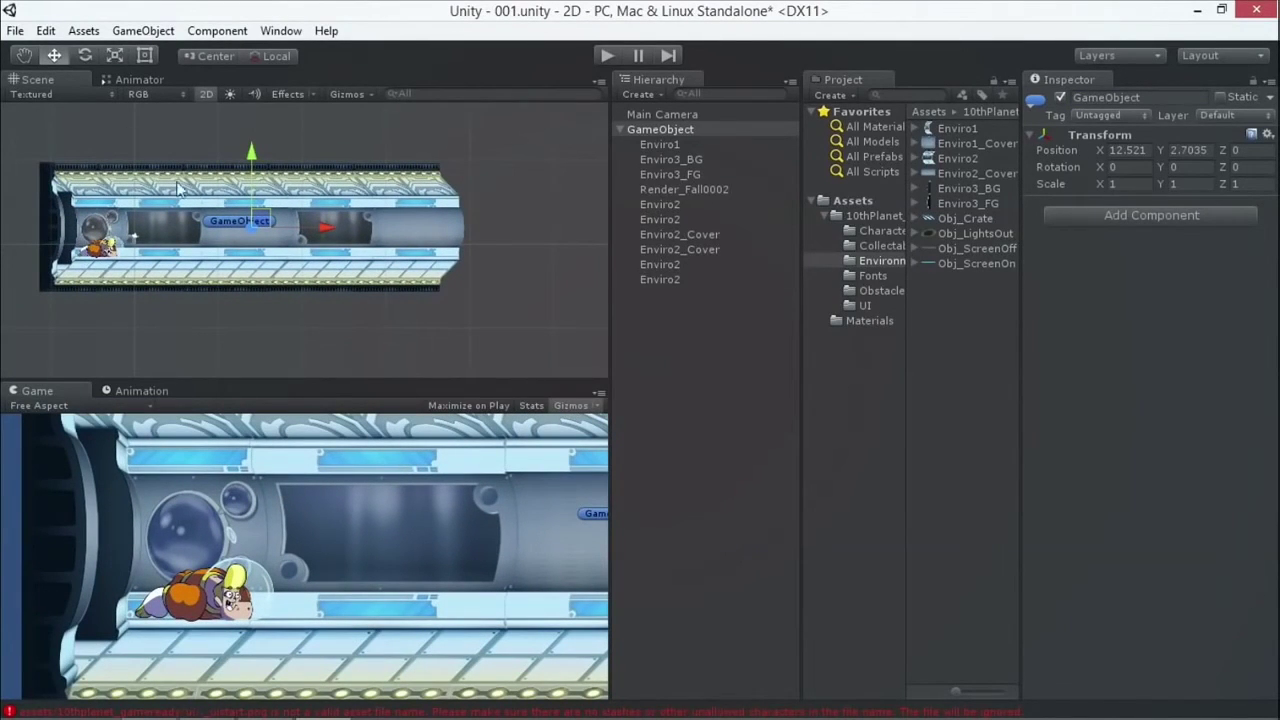
drag(265, 225, 199, 222)
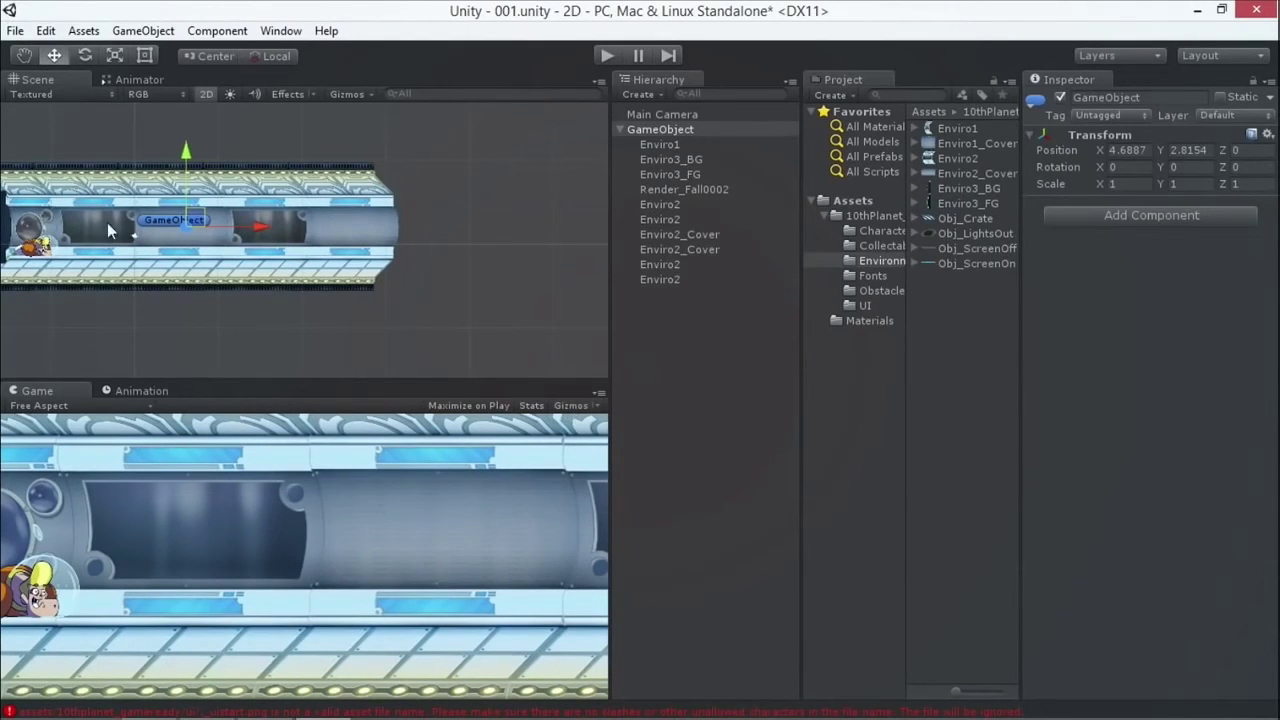
drag(193, 216, 243, 218)
click(668, 113)
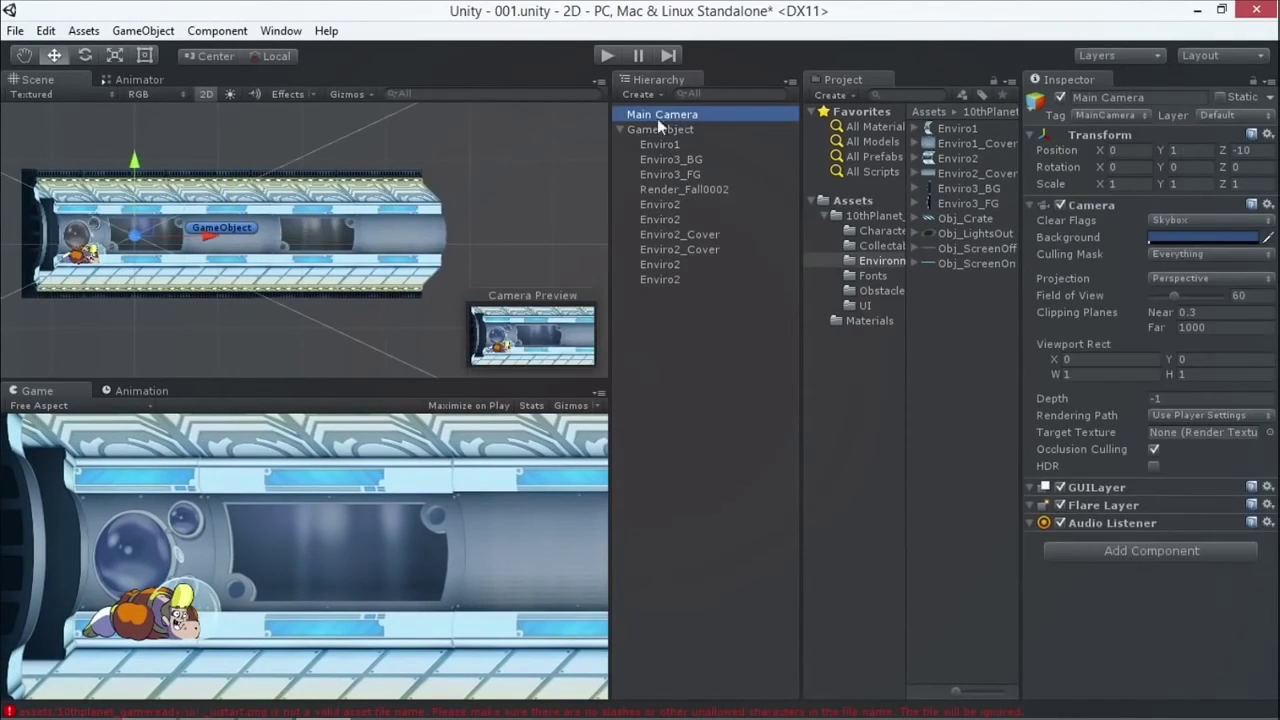
- Nudge the Main Camera, set Orthographic projection with size 7.56, and leave 2D scene mode
drag(145, 227, 140, 228)
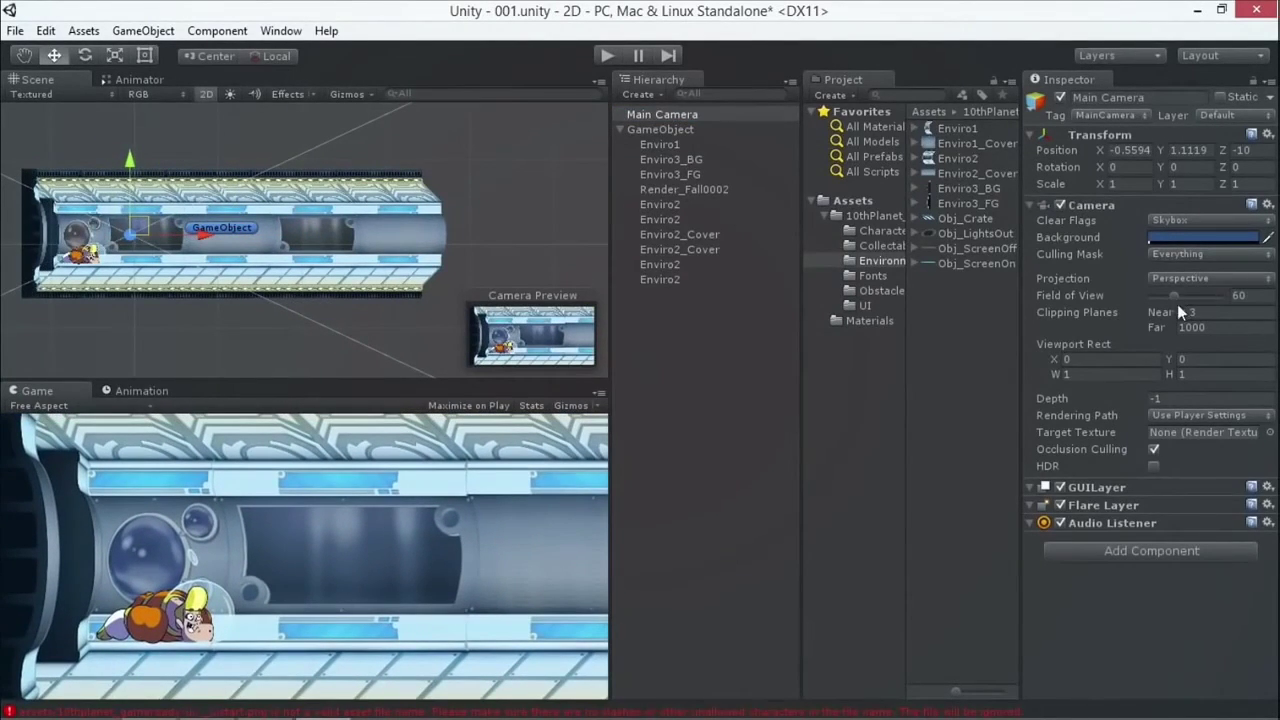
click(1174, 277)
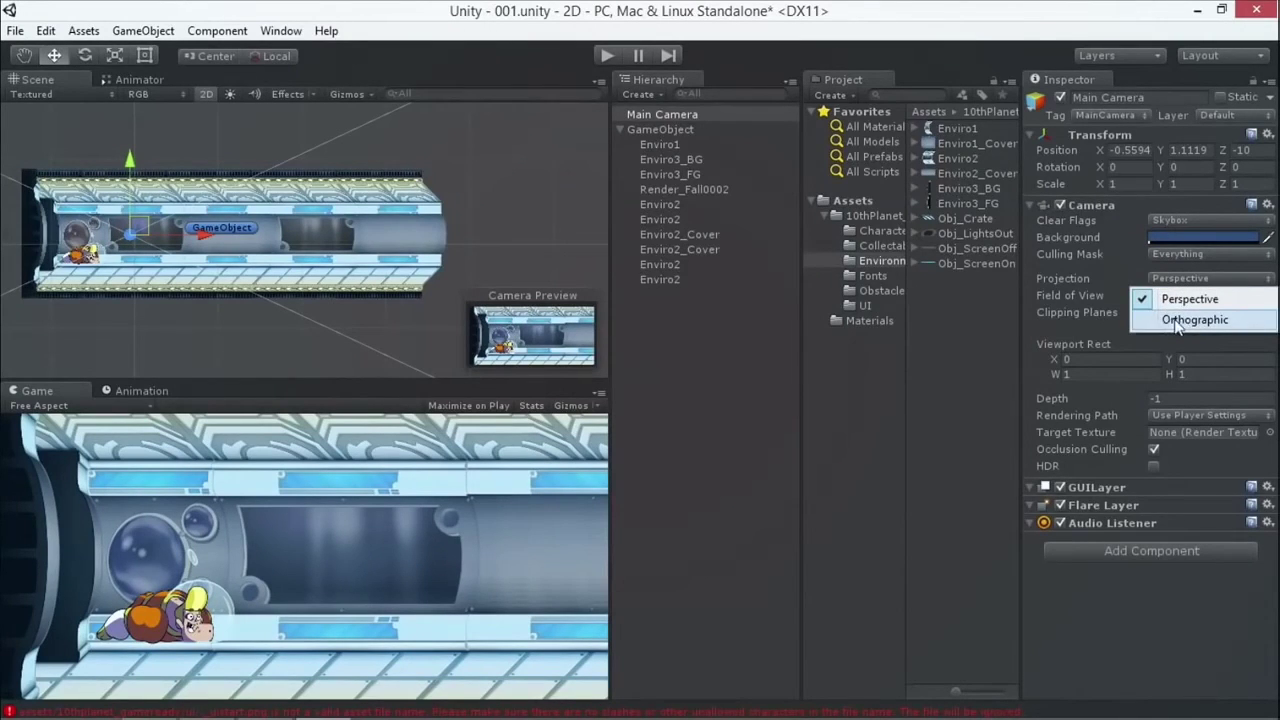
click(1190, 320)
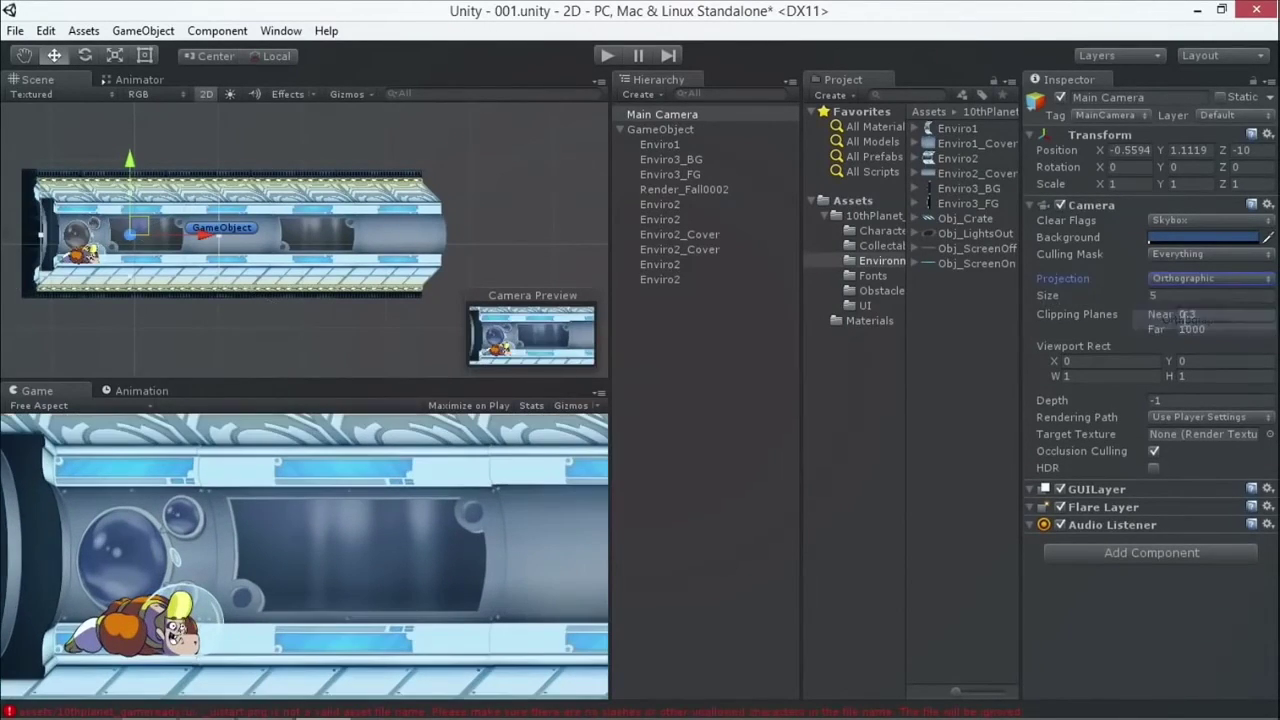
drag(1140, 302, 1221, 296)
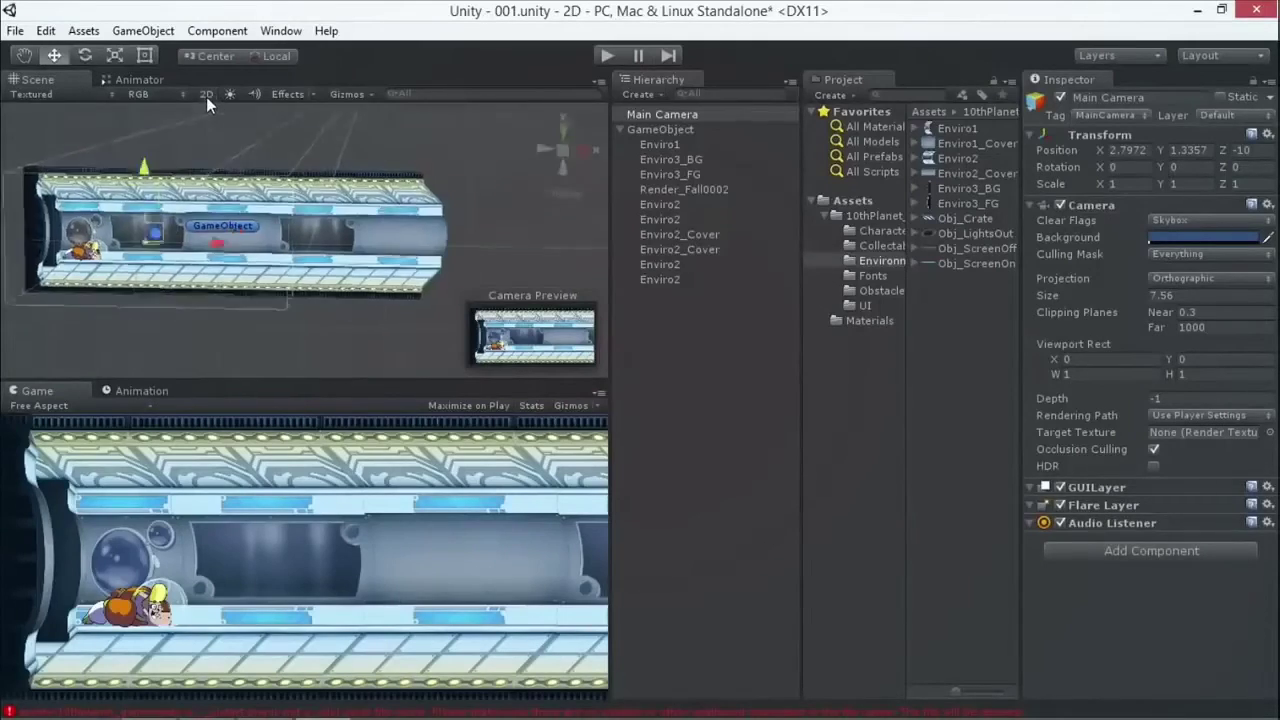
click(206, 94)
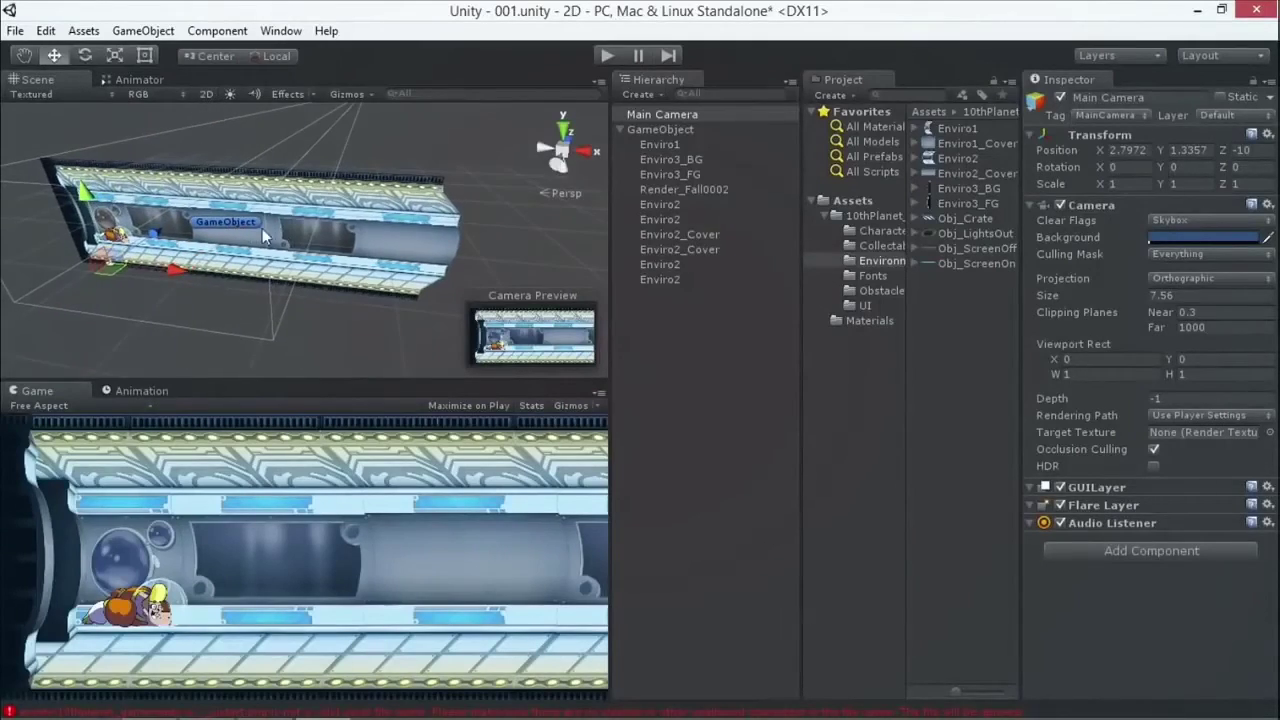
- Pull the Main Camera back to Z -11.781, keep it orthographic at 7.56, and restore 2D view
alt+drag(303, 294, 117, 282)
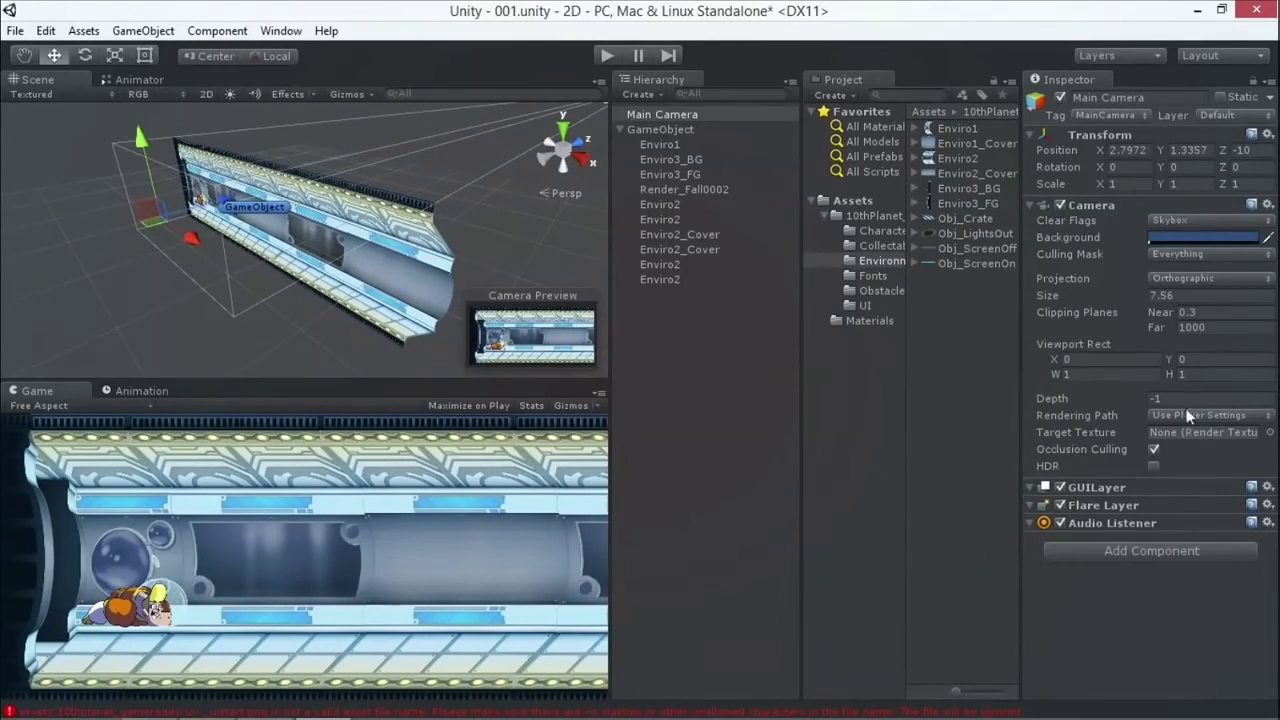
click(1183, 278)
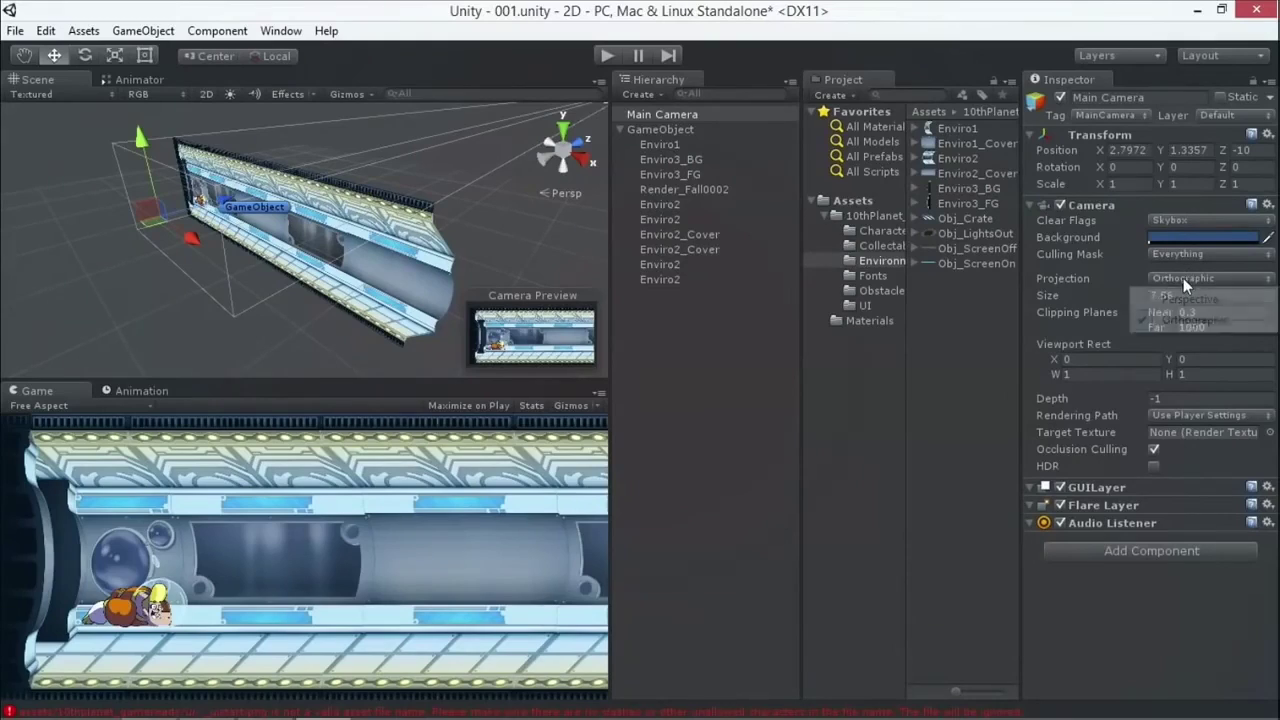
click(1185, 297)
drag(205, 212, 281, 150)
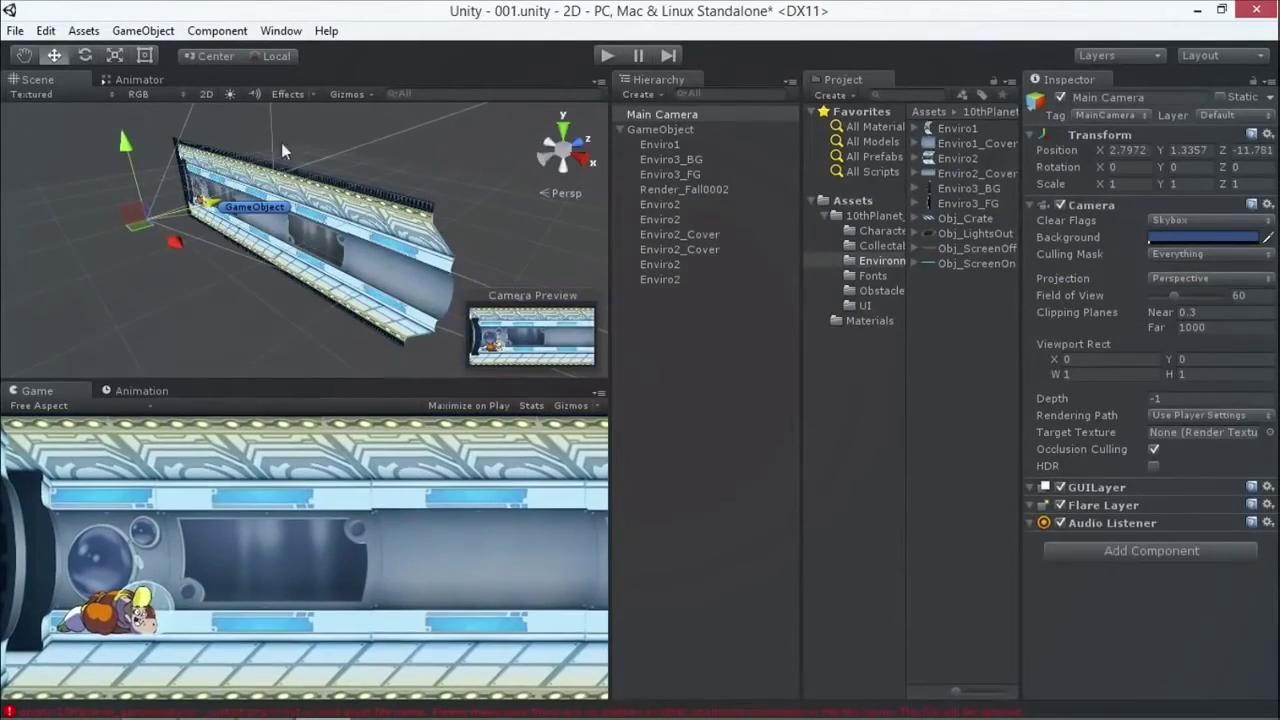
click(1178, 276)
click(1175, 313)
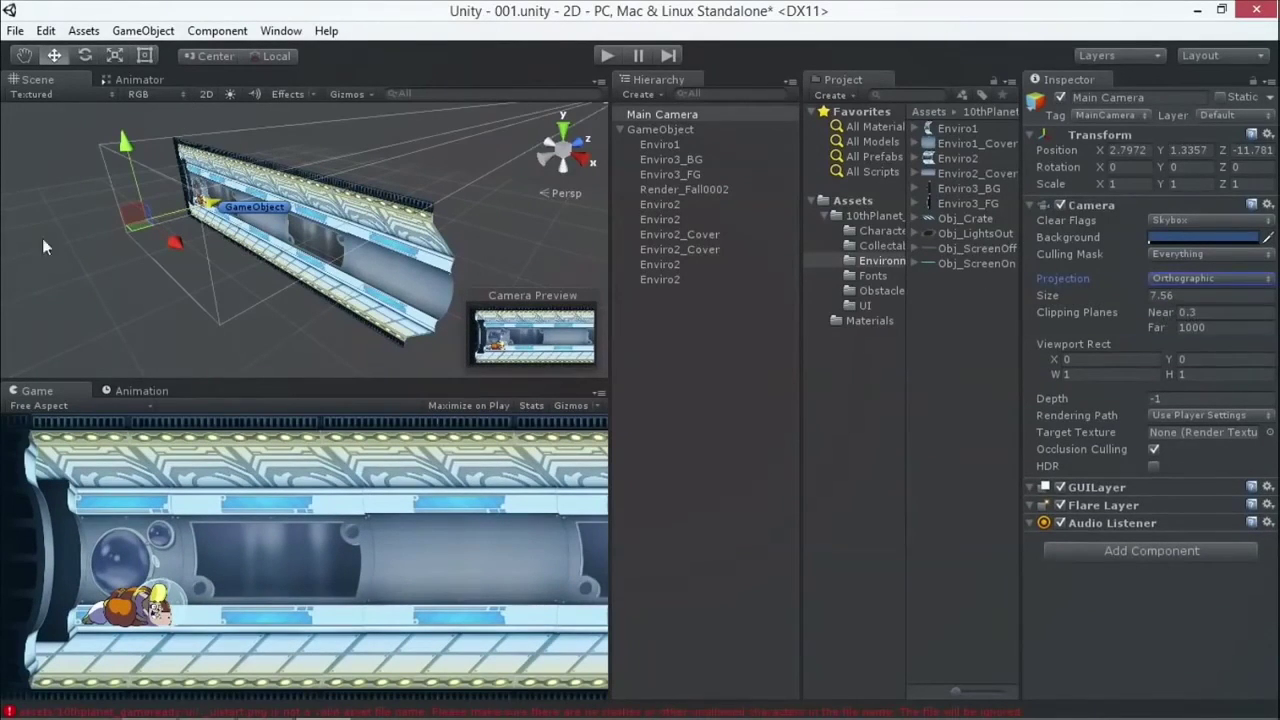
click(206, 93)
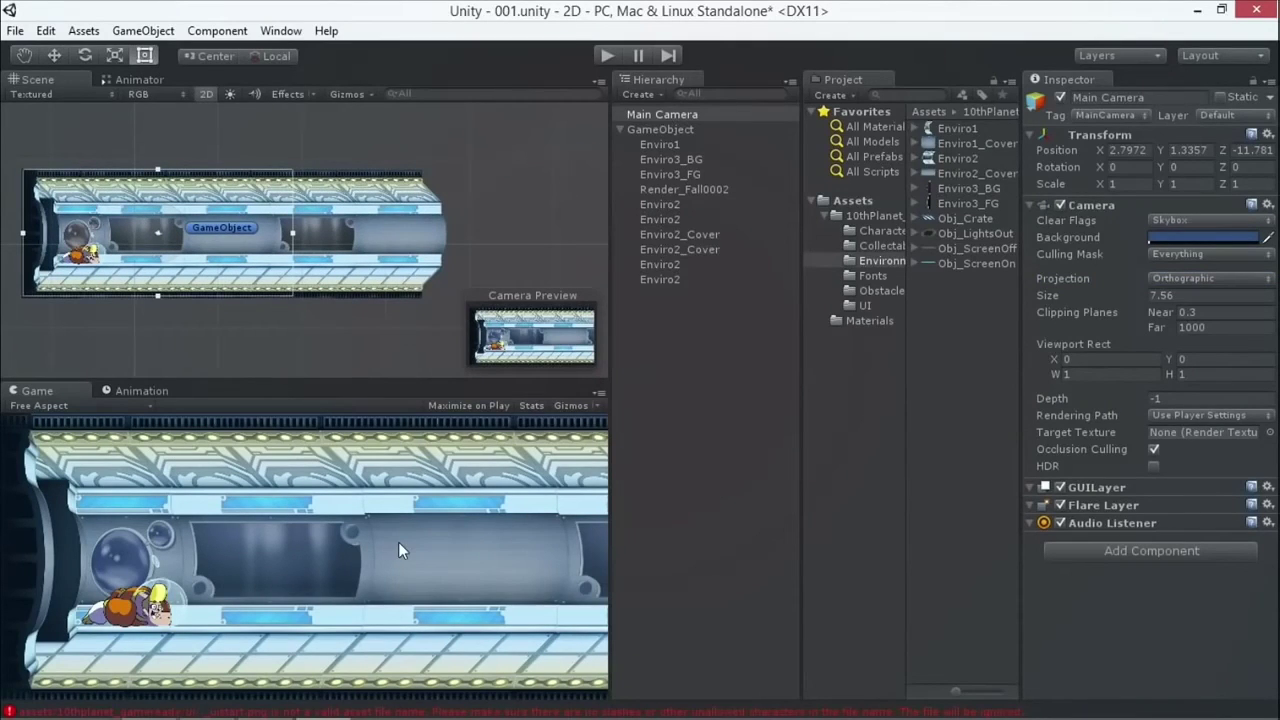
click(619, 126)
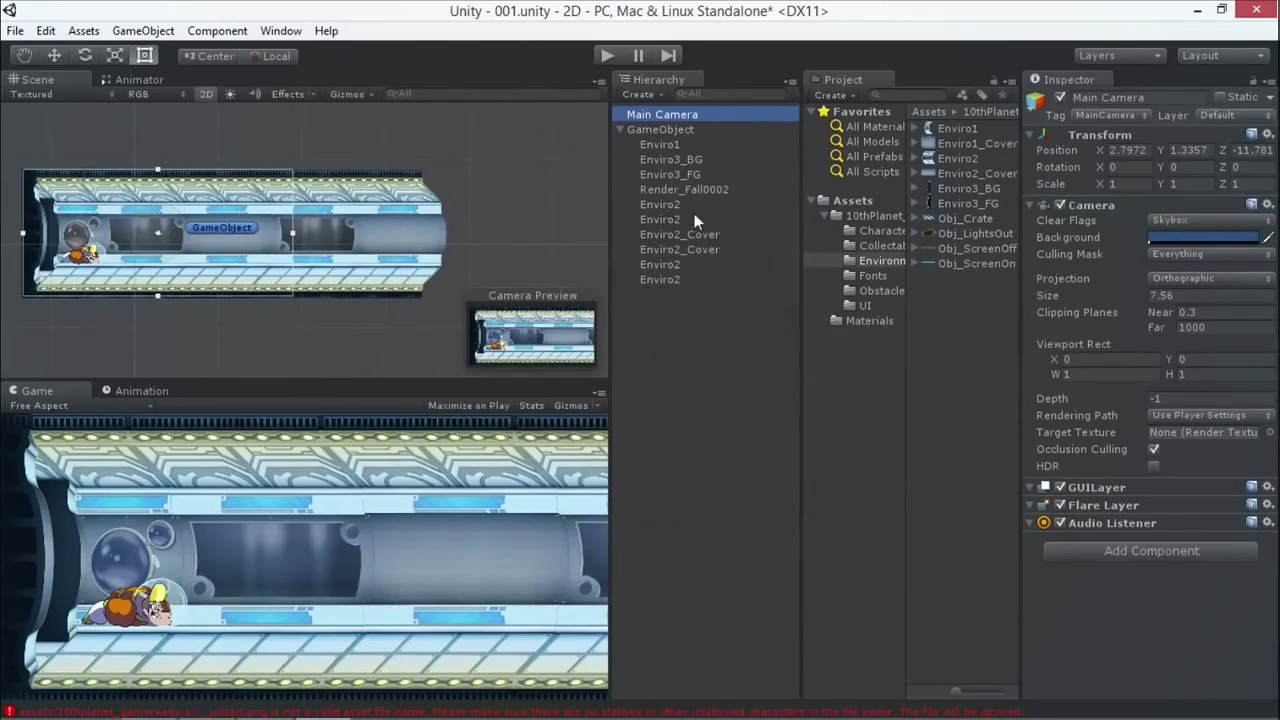
click(83, 248)
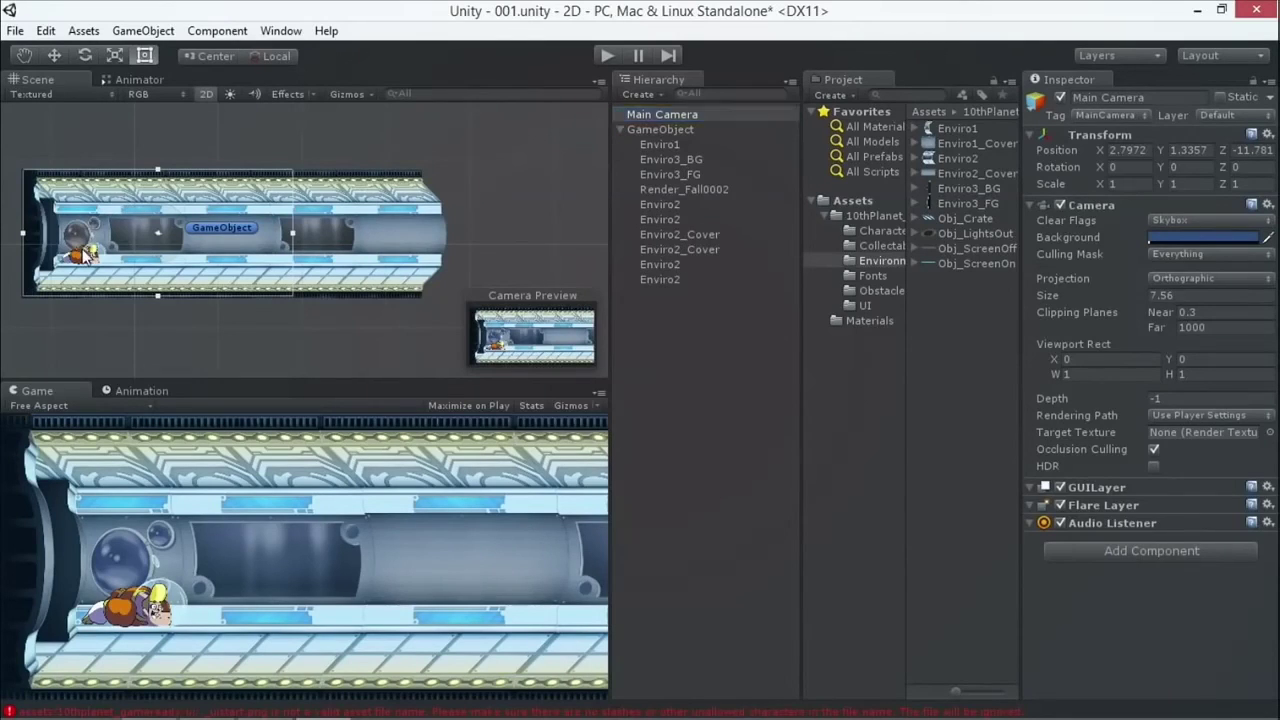
- Delete Render_Fall0002, re-save the scene as 001.unity, and recentre the corridor in view
right_click(707, 187)
click(754, 288)
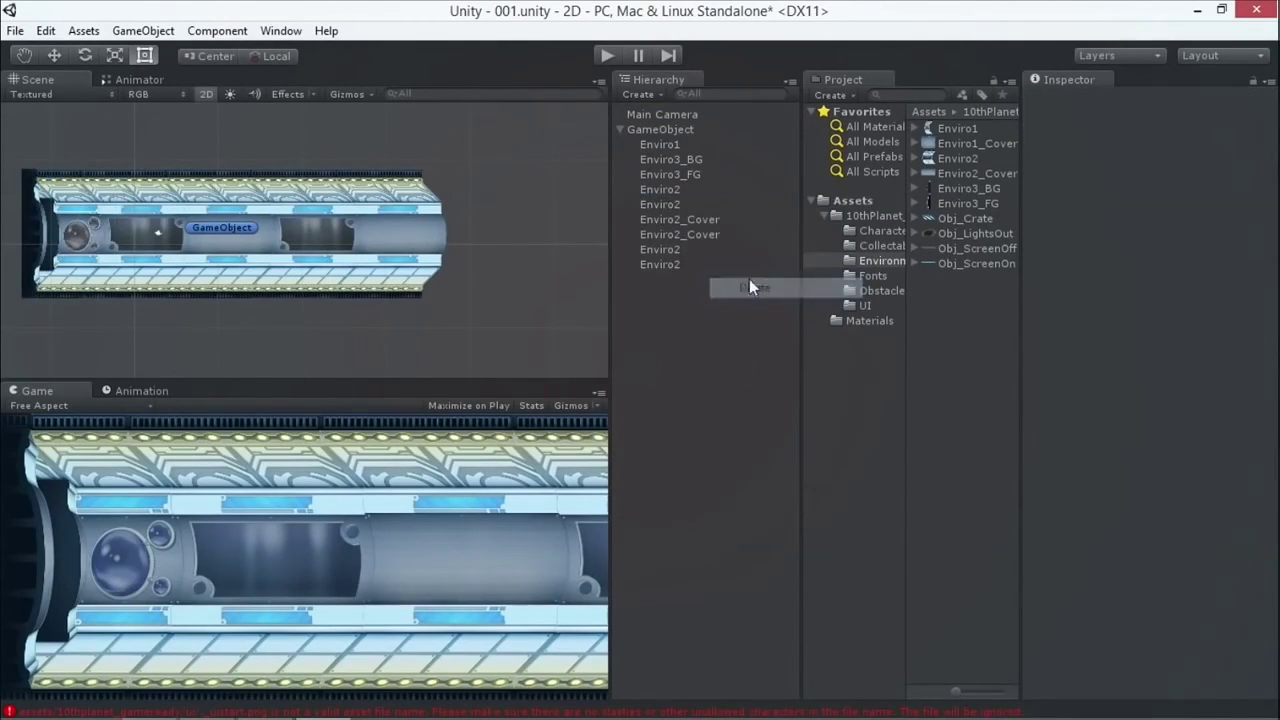
click(15, 30)
click(60, 100)
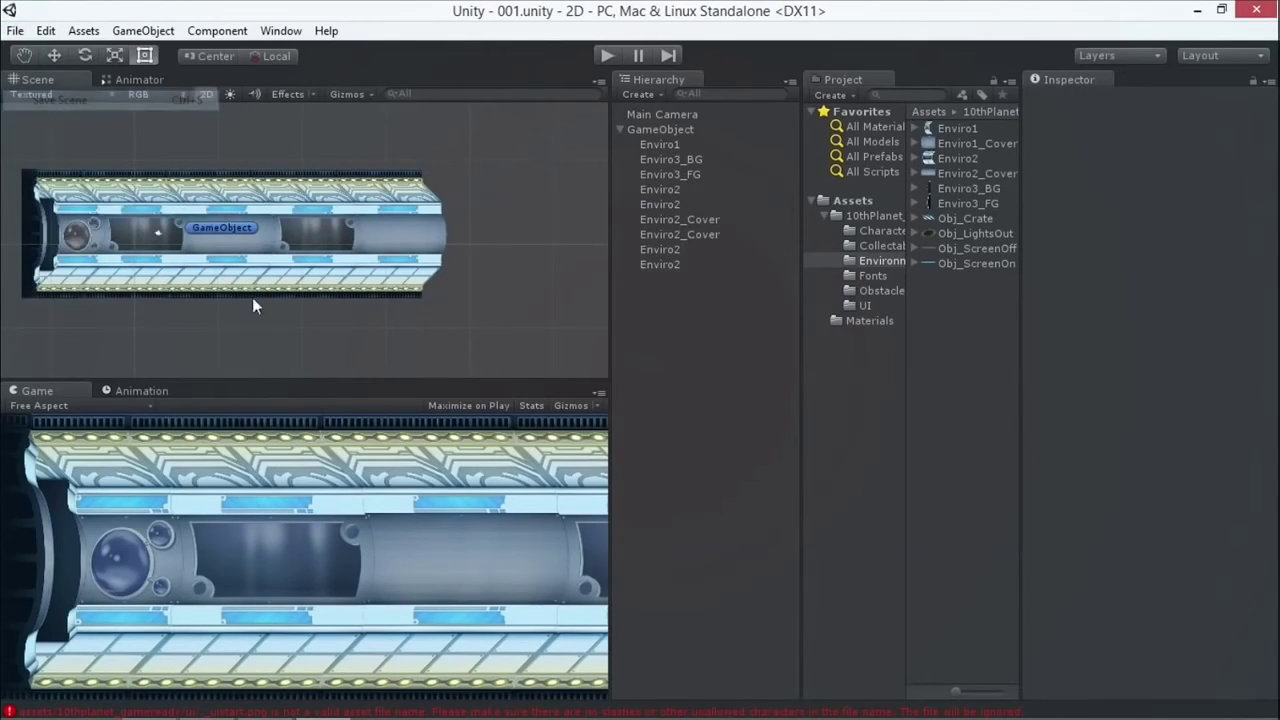
scroll(200, 250, up, 2)
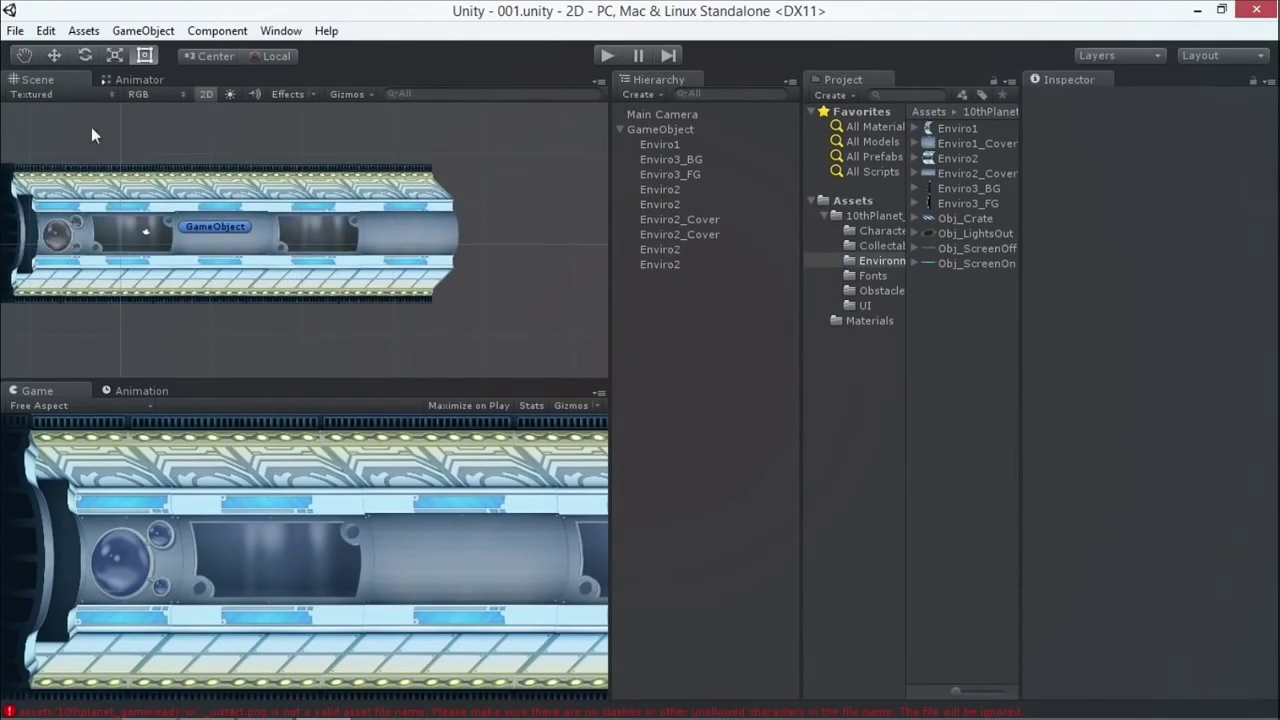
click(30, 57)
drag(62, 124, 151, 140)
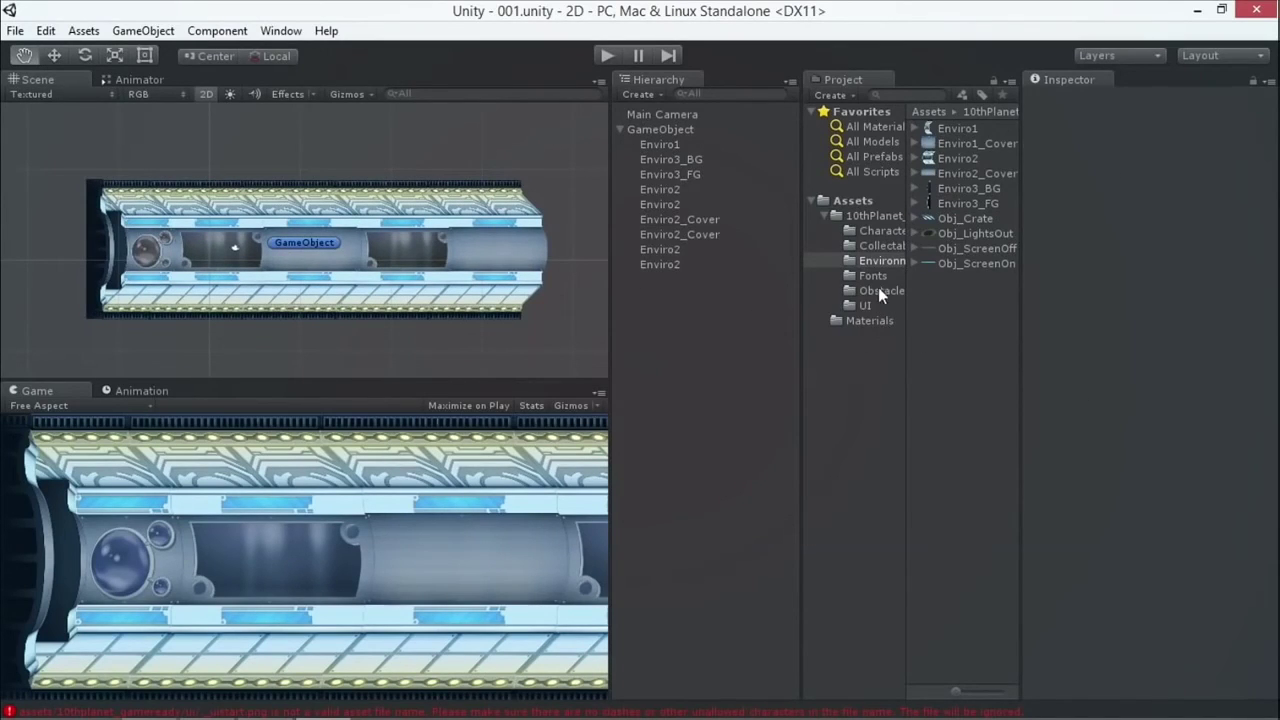
- In the Collectables folder, delete the full and CollectFuel0002 animation assets
click(882, 245)
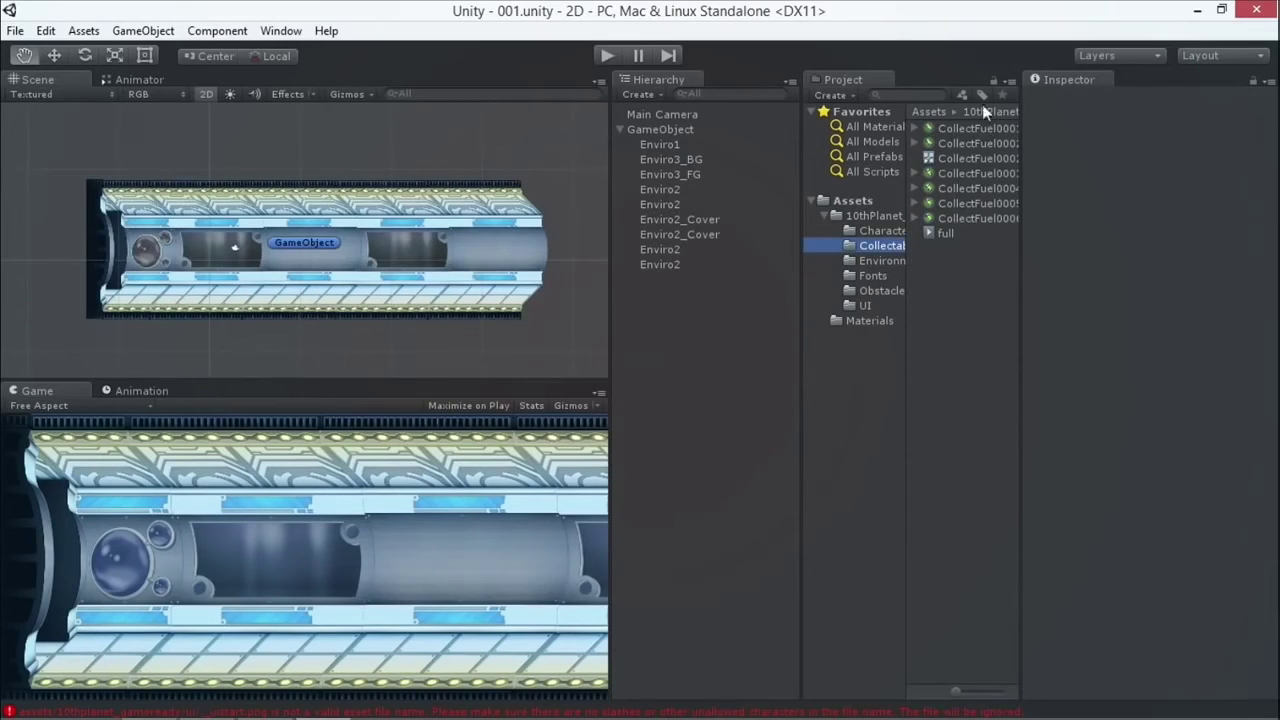
click(960, 217)
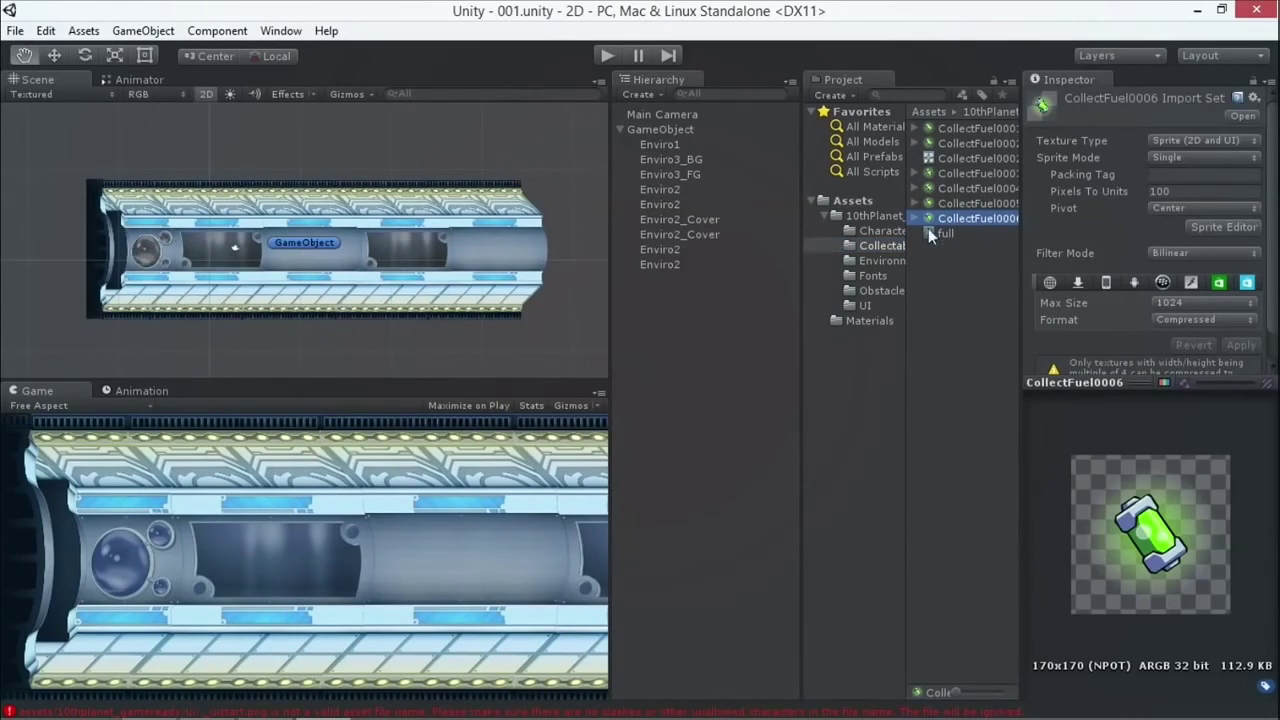
click(953, 157)
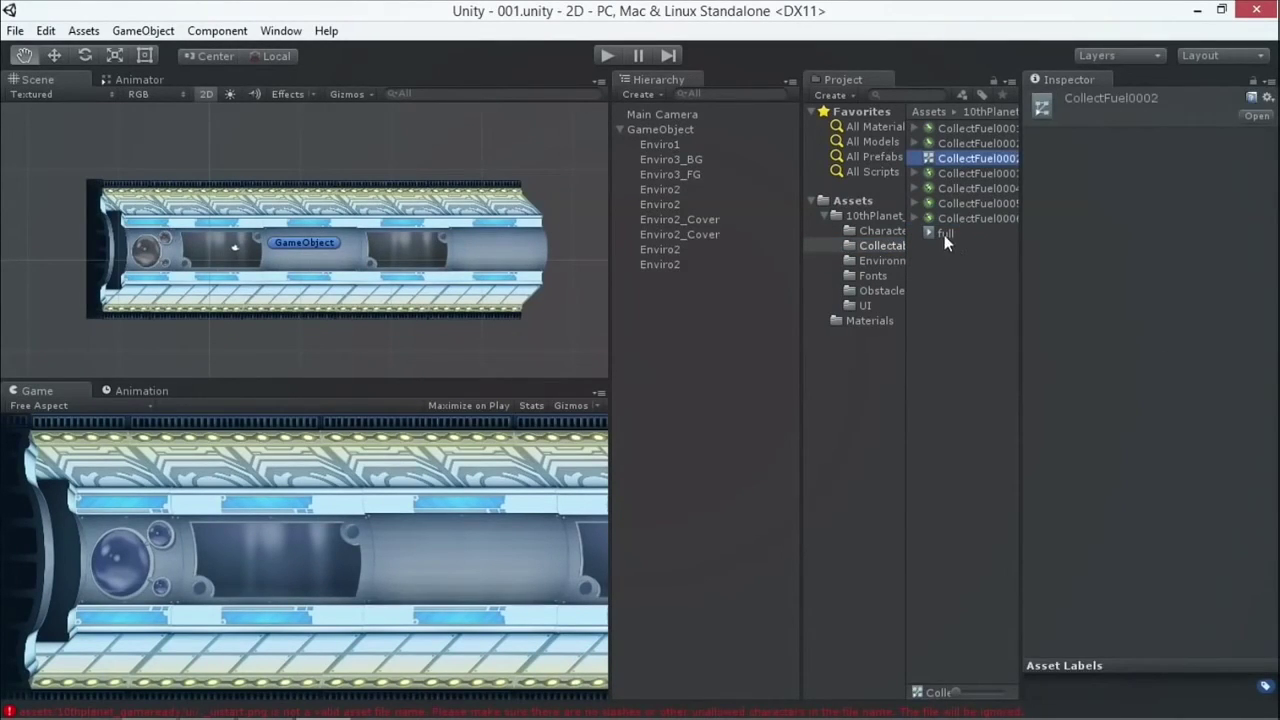
click(943, 233)
ctrl+click(948, 156)
right_click(950, 157)
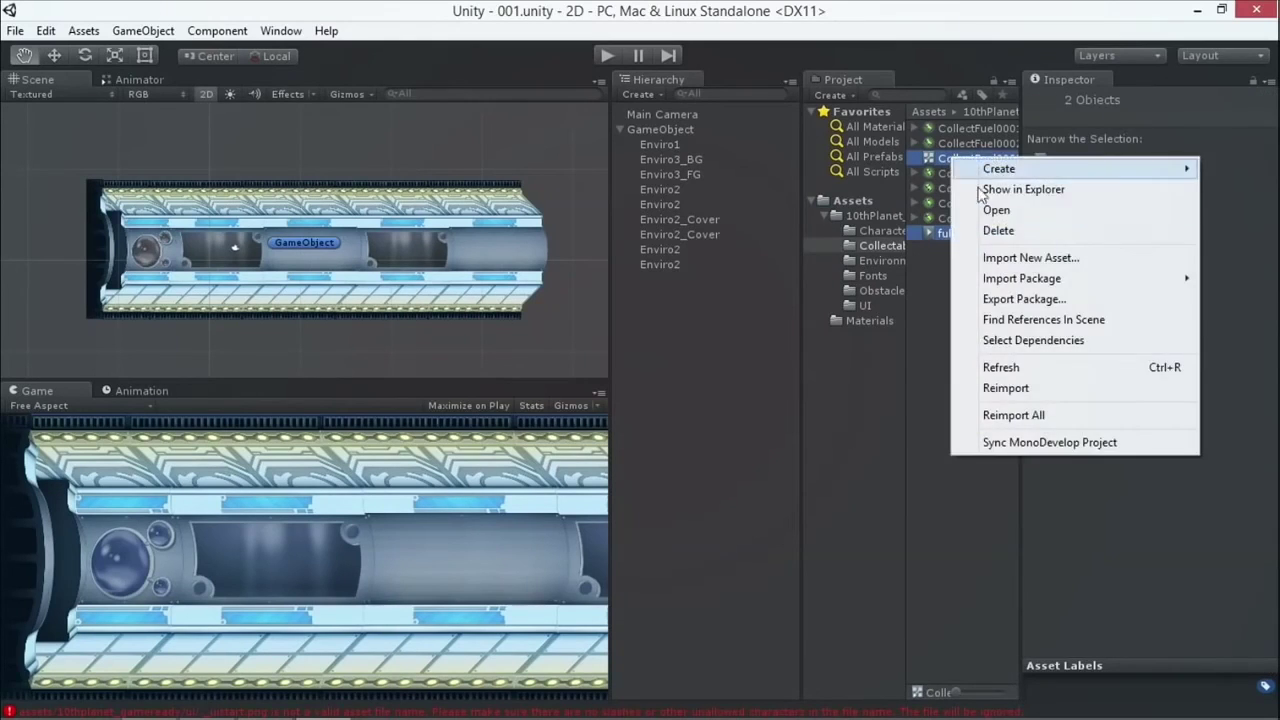
click(998, 231)
click(731, 418)
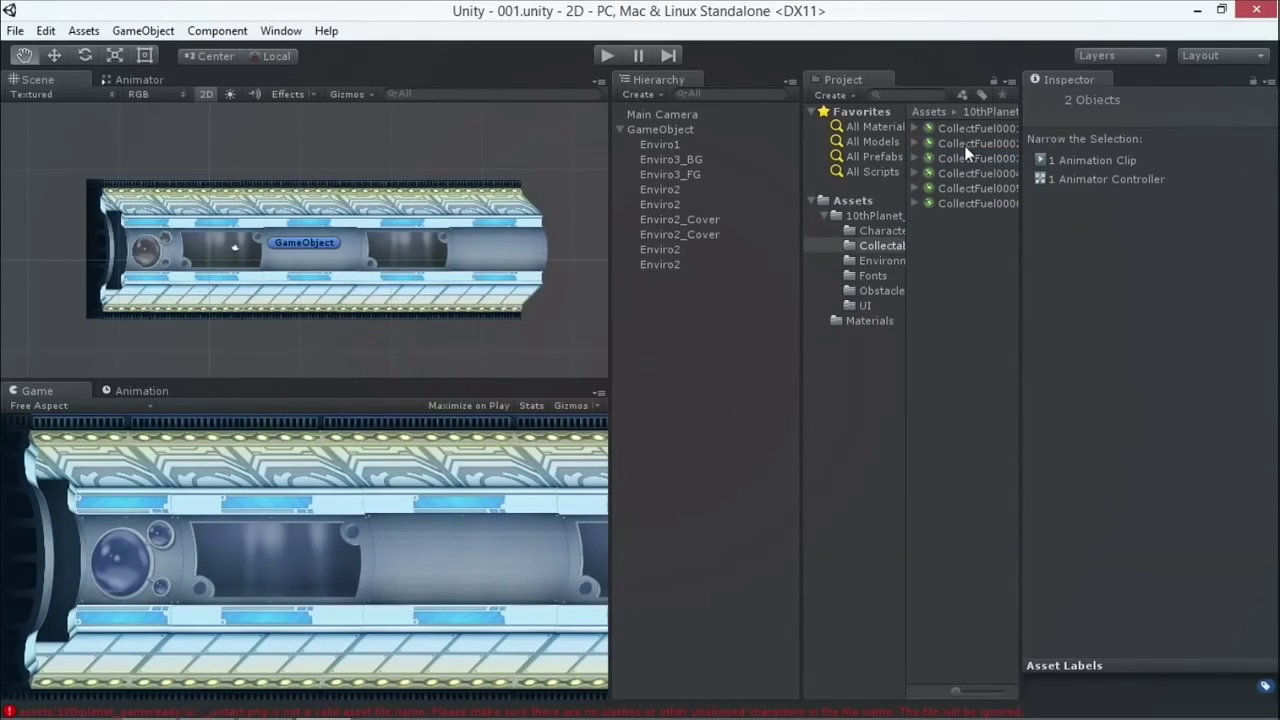
- Preview the CollectFuel sprite frames and place CollectFuel0001 into the lower corridor
click(945, 129)
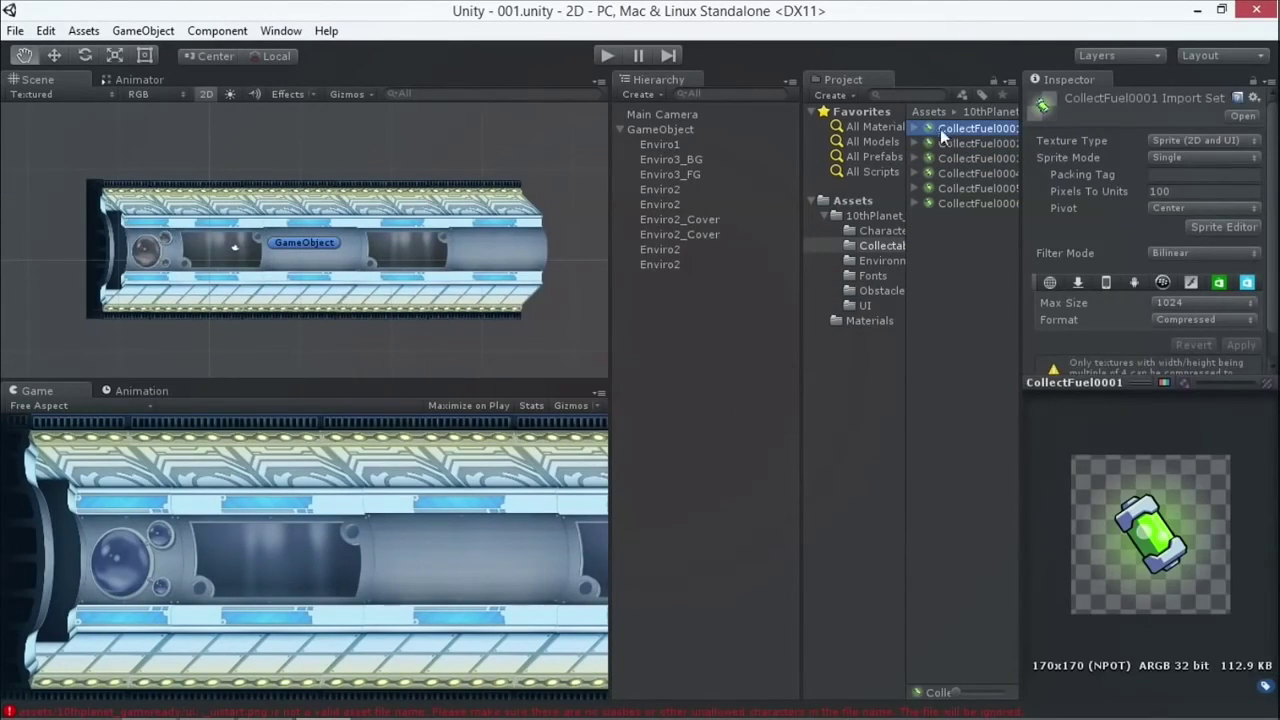
key(Down)
key(Down)
key(Down)
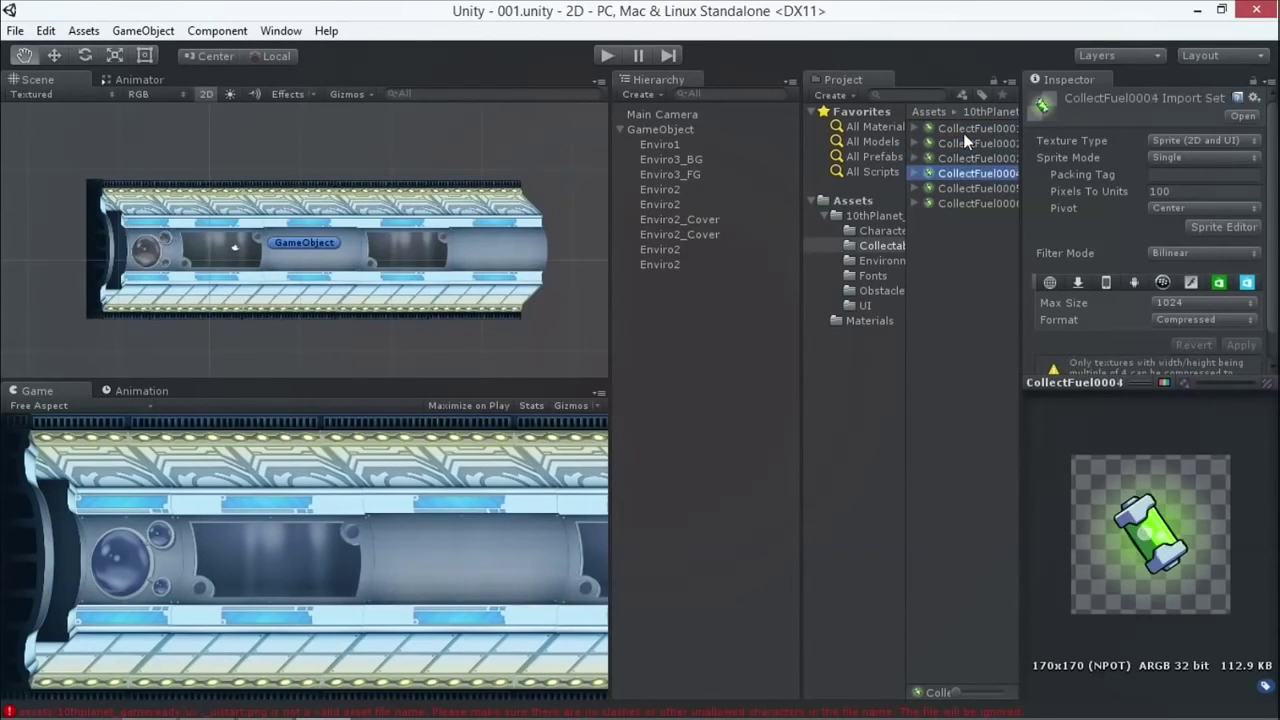
key(Down)
key(Down)
key(Up)
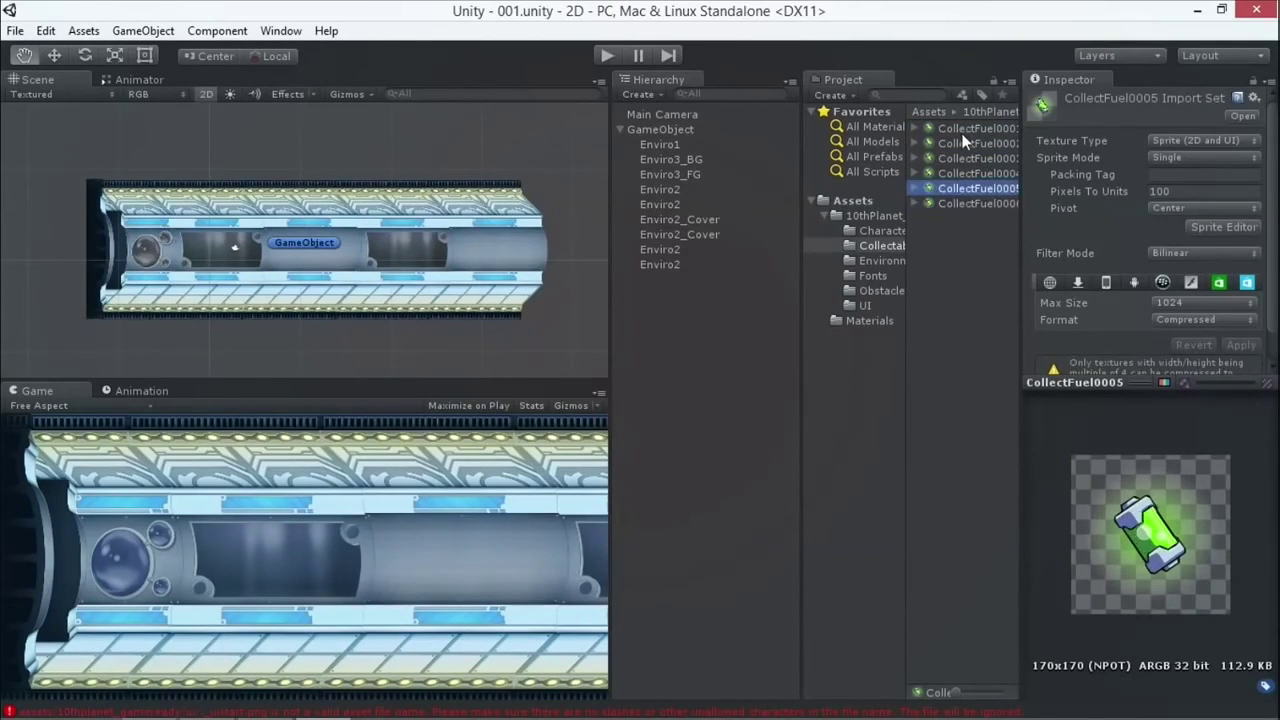
key(Down)
key(Up)
key(Up)
key(Up)
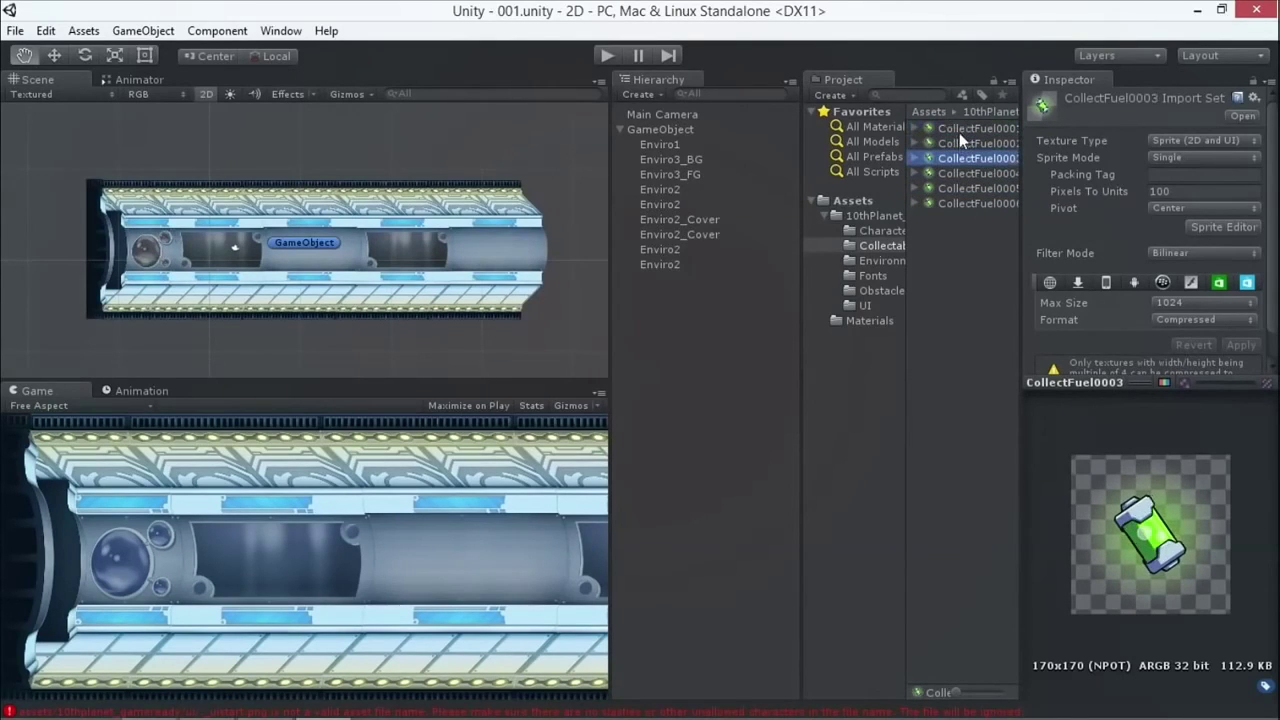
click(956, 126)
drag(950, 125, 291, 266)
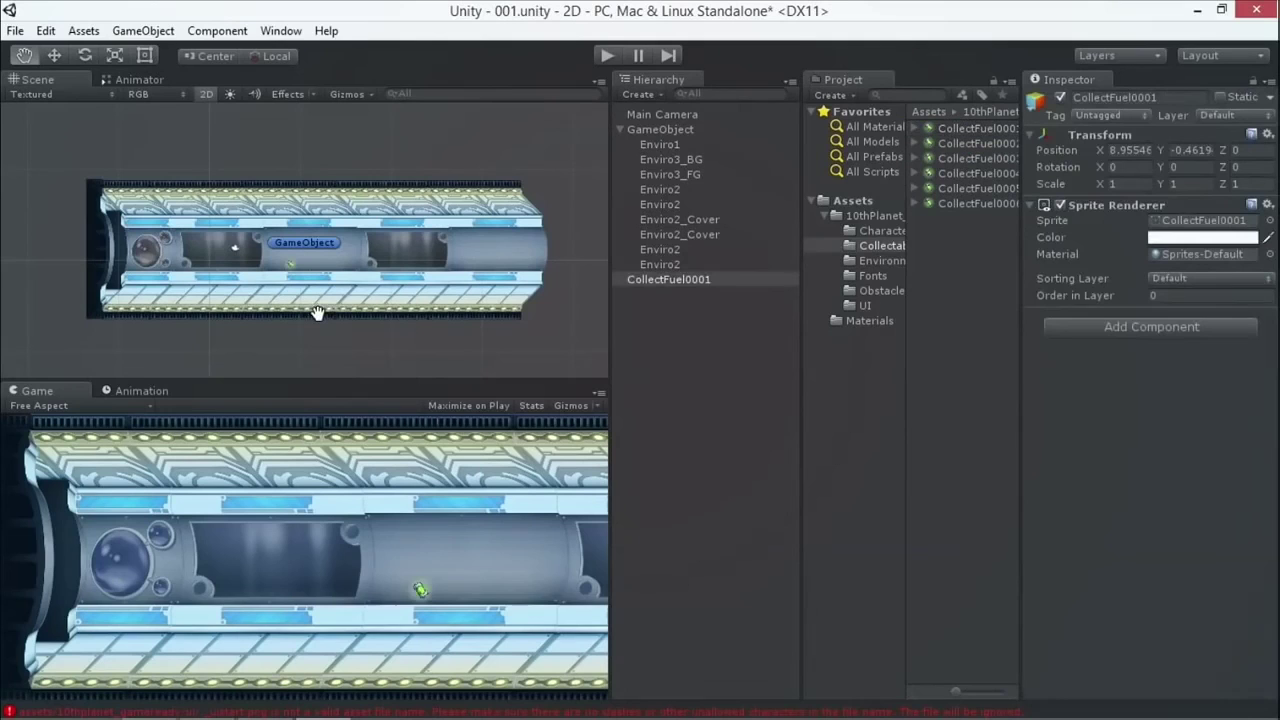
- Frame the fuel sprite, test-run the game, then delete CollectFuel0001 from the Hierarchy
double_click(673, 279)
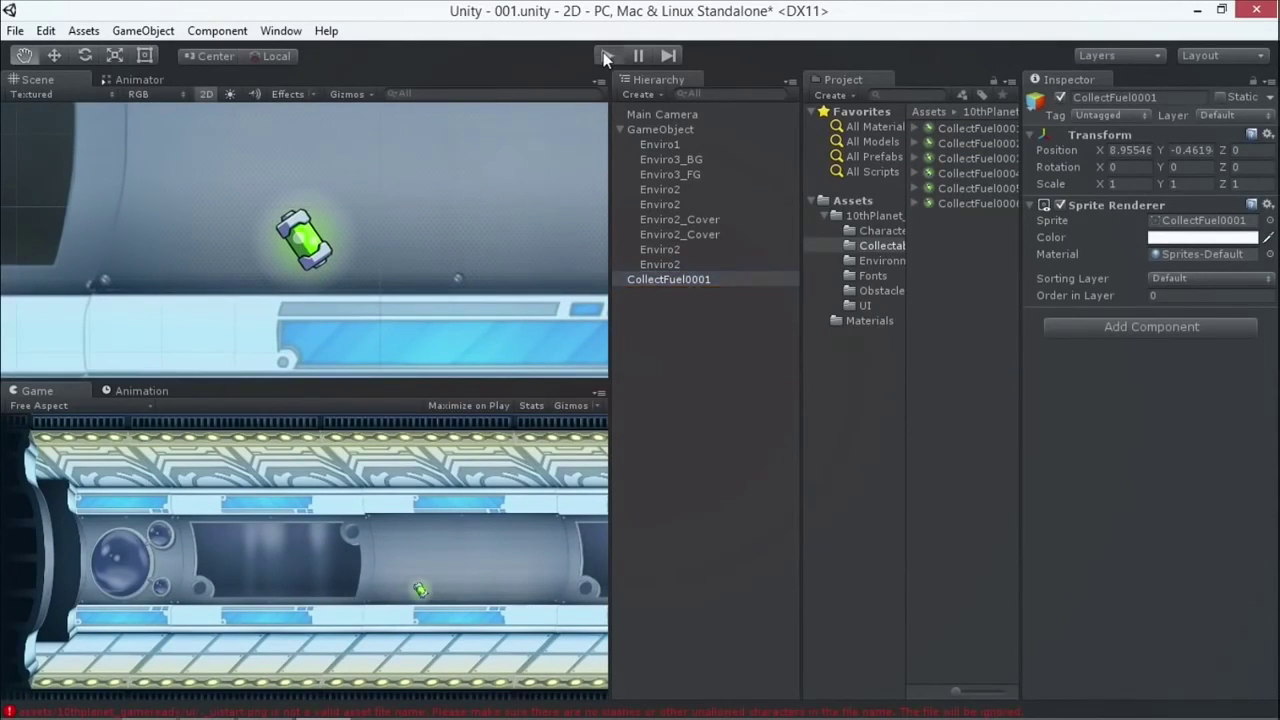
click(606, 55)
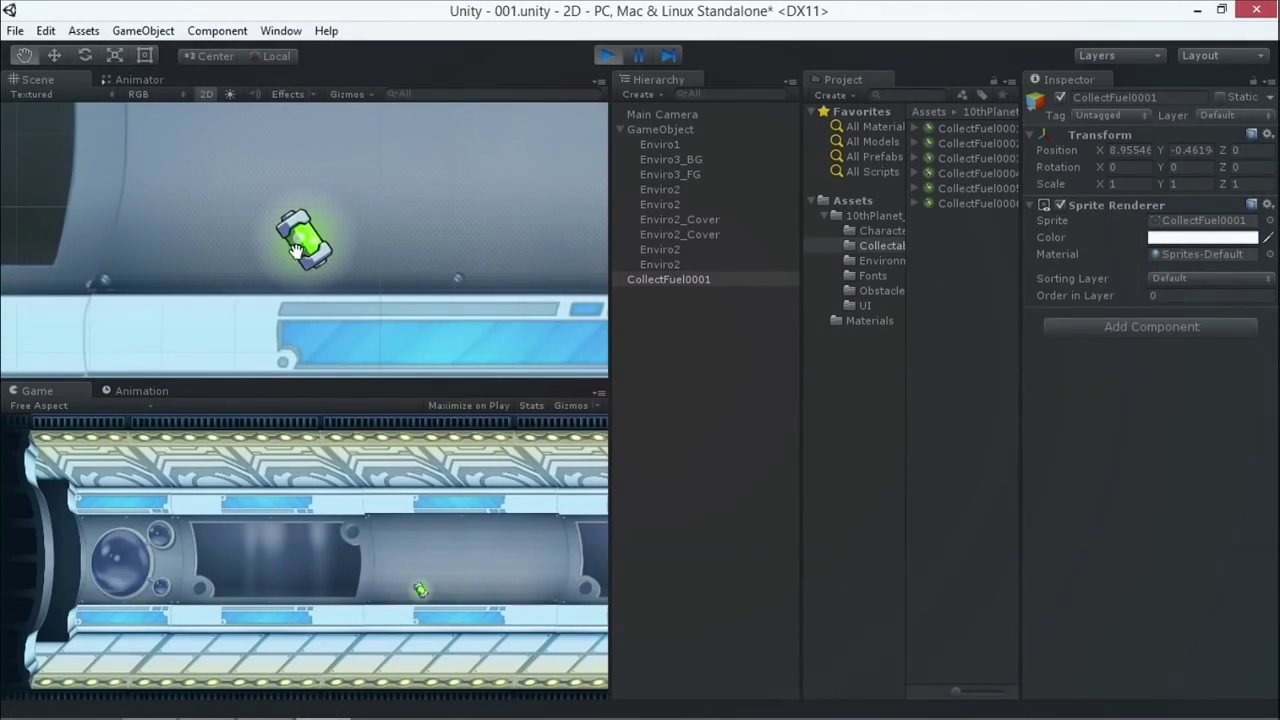
click(606, 55)
scroll(320, 205, down, 5)
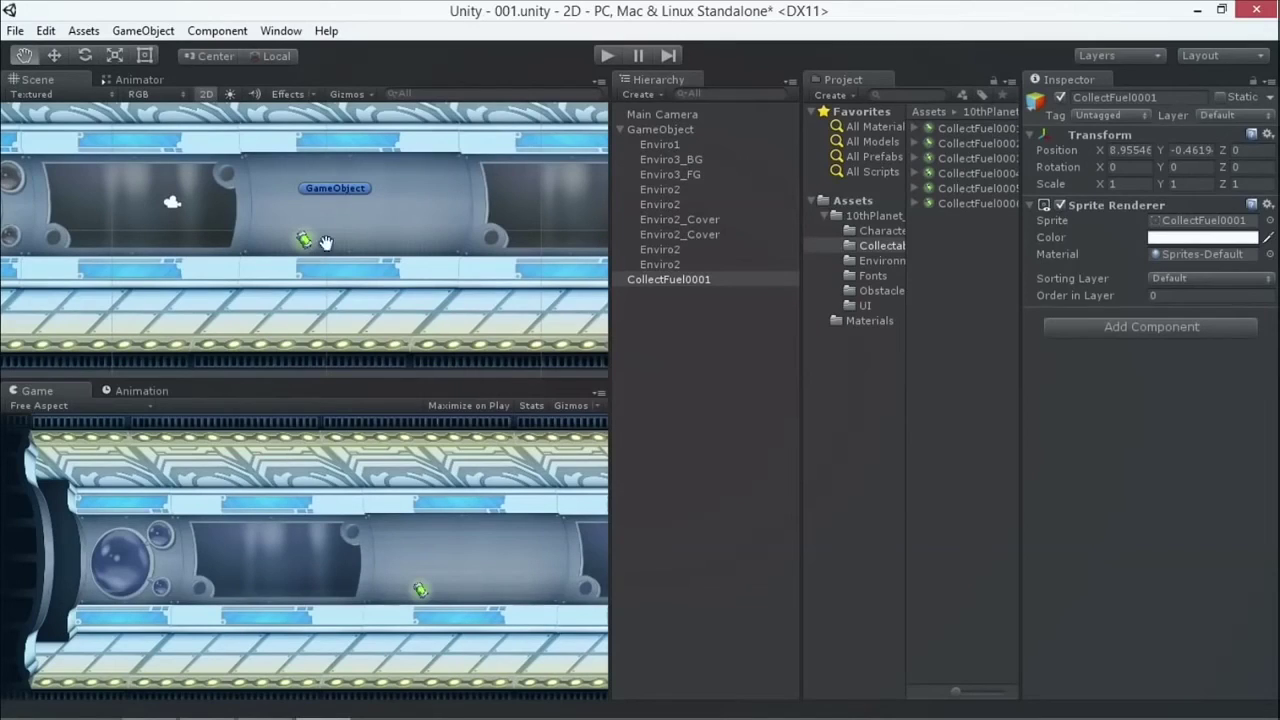
right_click(649, 278)
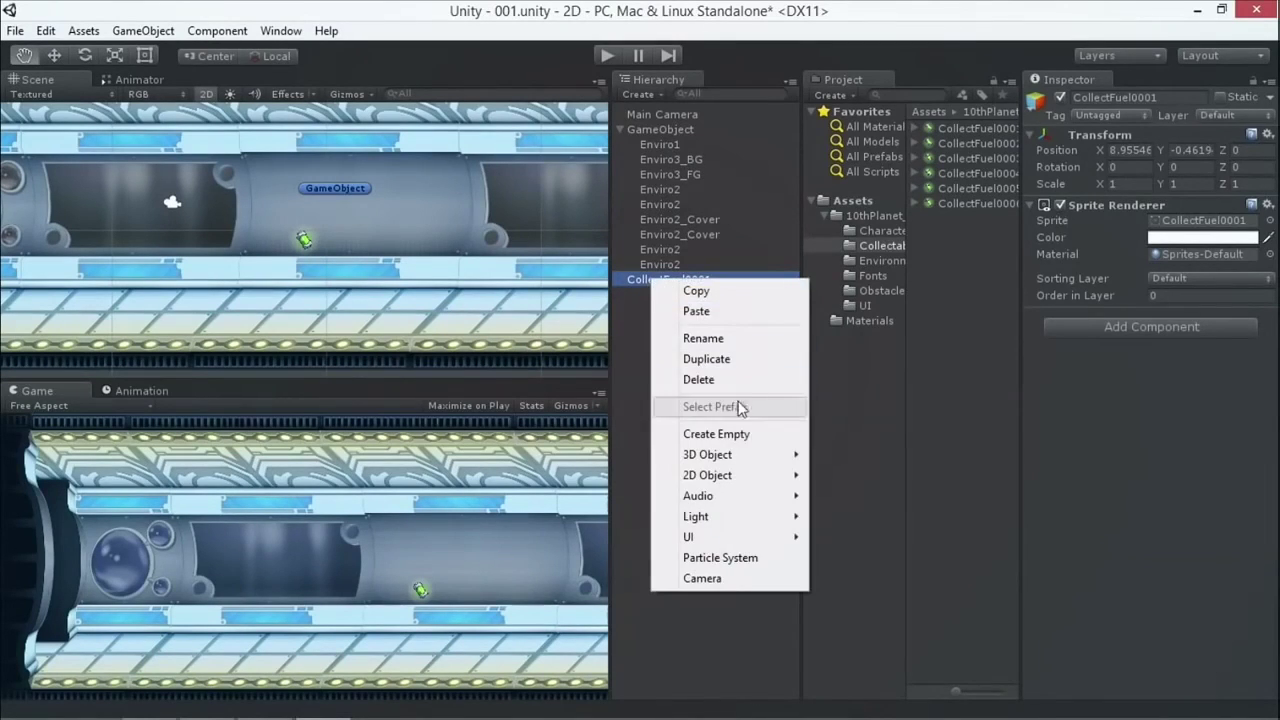
click(728, 374)
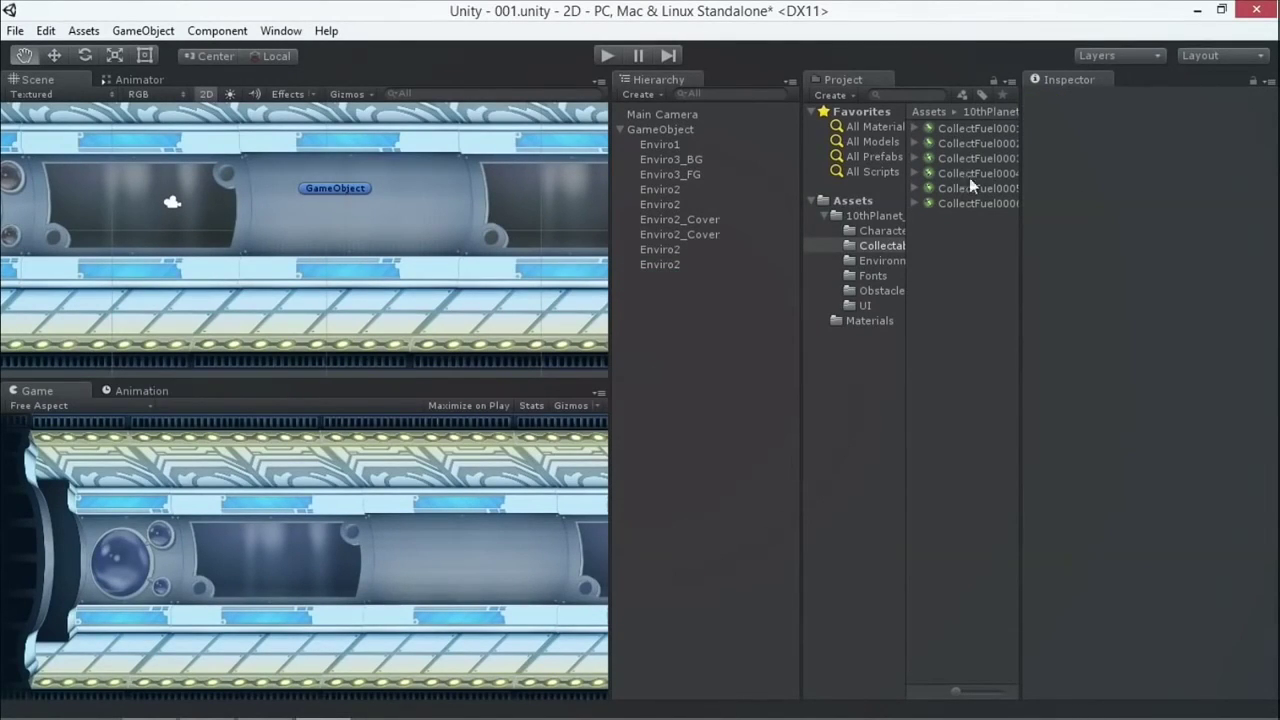
- Drag CollectFuel0001–0006 into the scene and save the new animation as fuelcanrotation
click(974, 128)
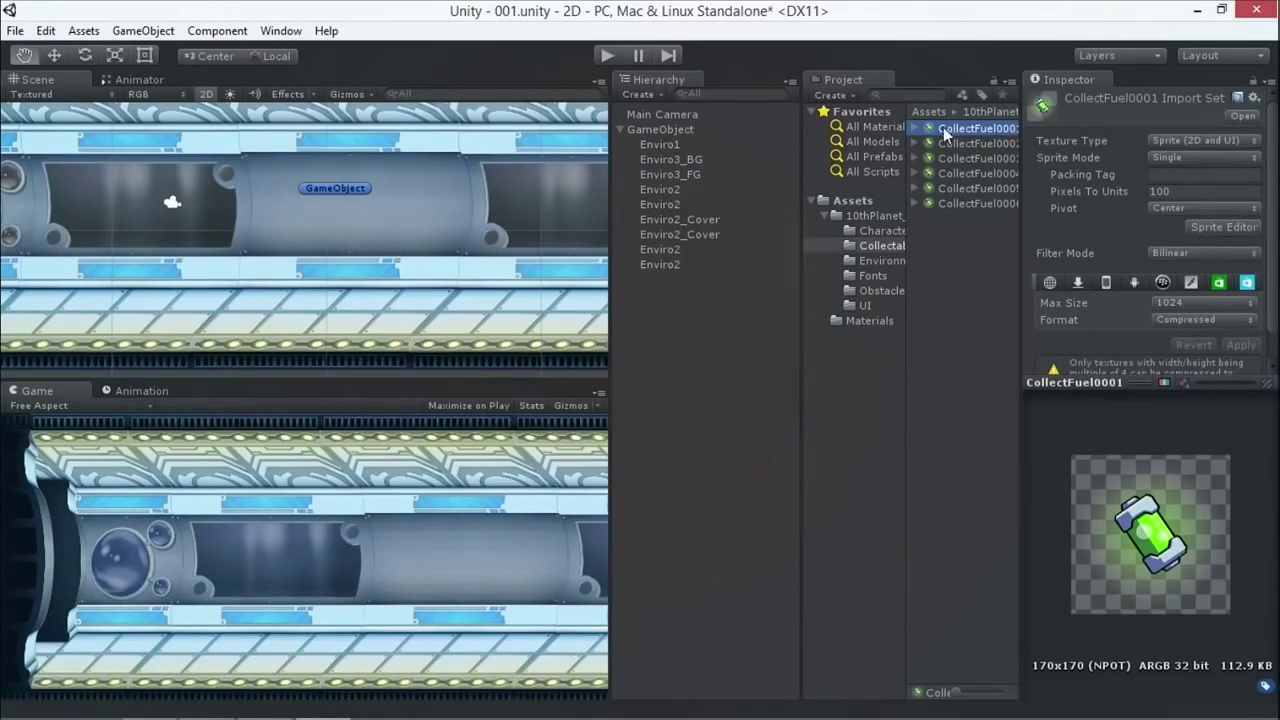
shift+click(972, 203)
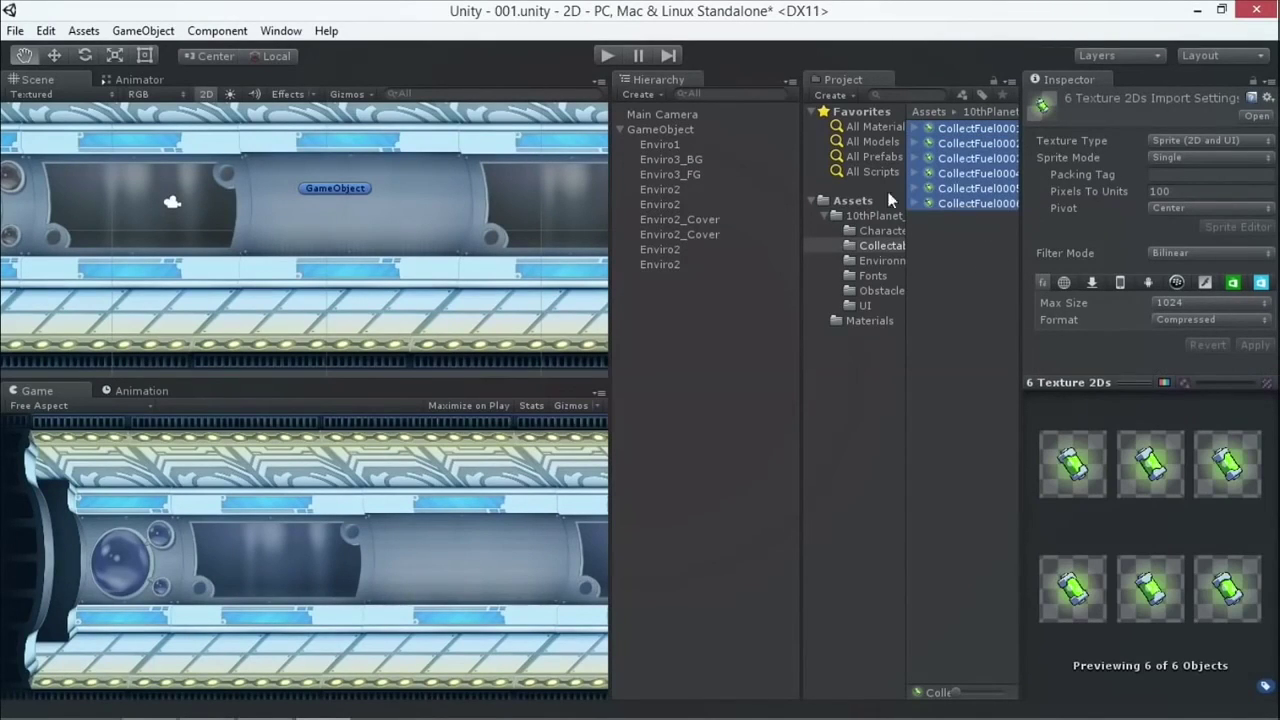
drag(958, 170, 328, 274)
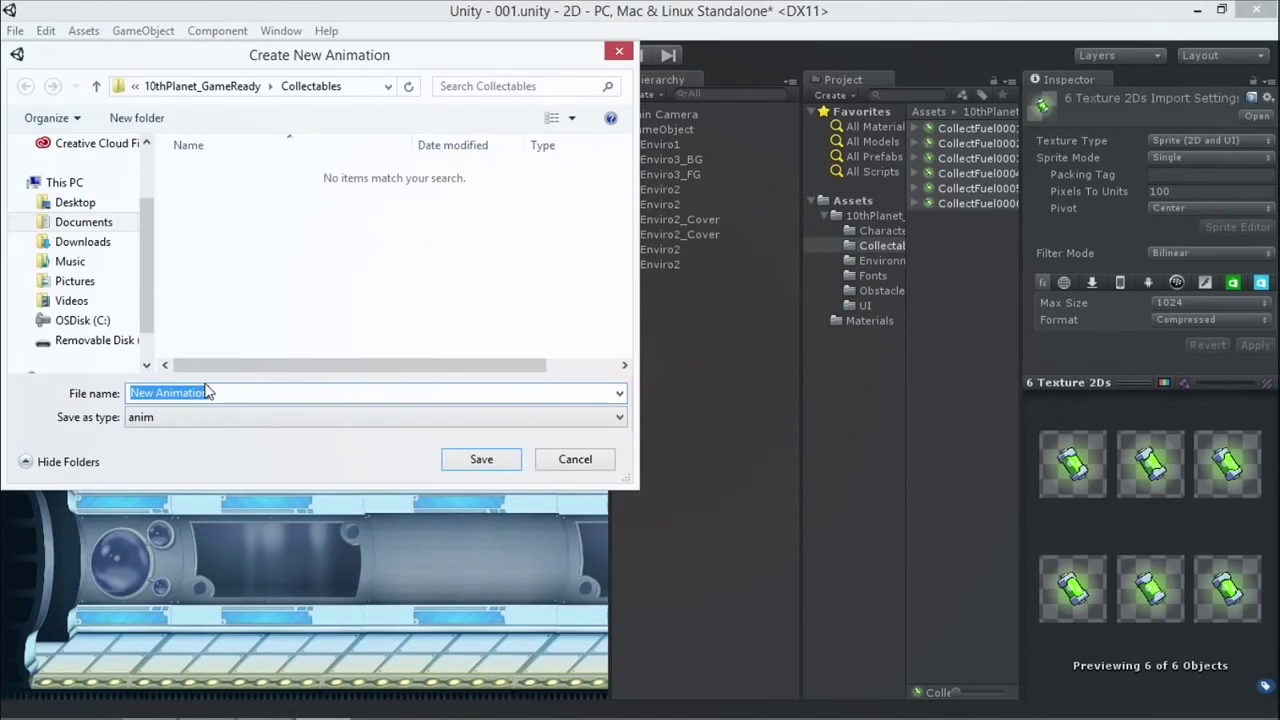
text(fuelcanrot)
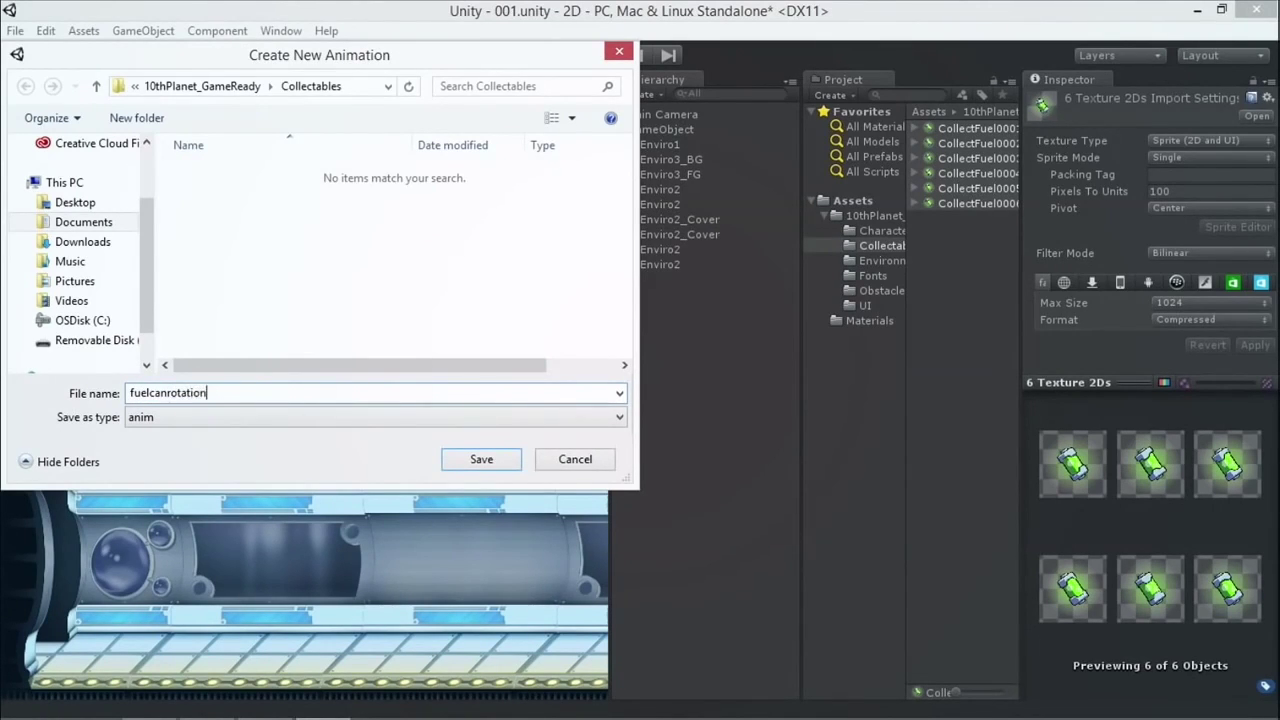
click(481, 459)
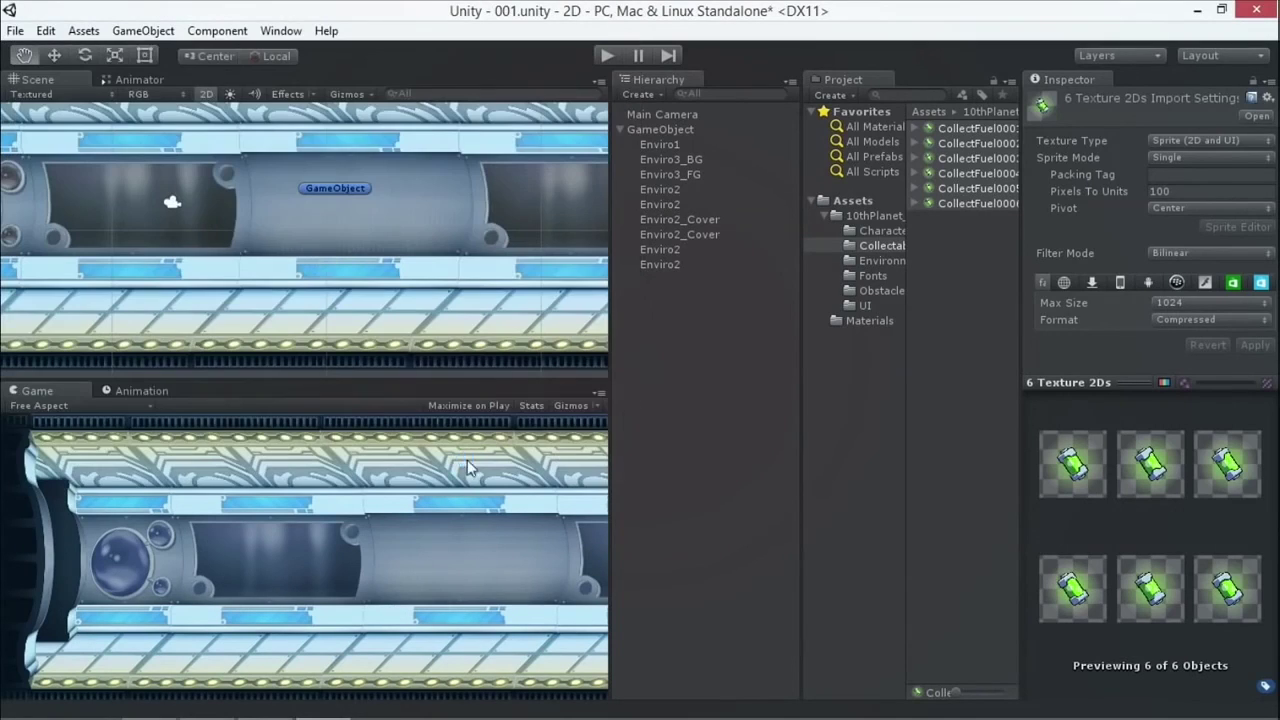
- Scale the CollectFuel0002 fuel can up to about 2.4 times with the Rect tool
double_click(659, 279)
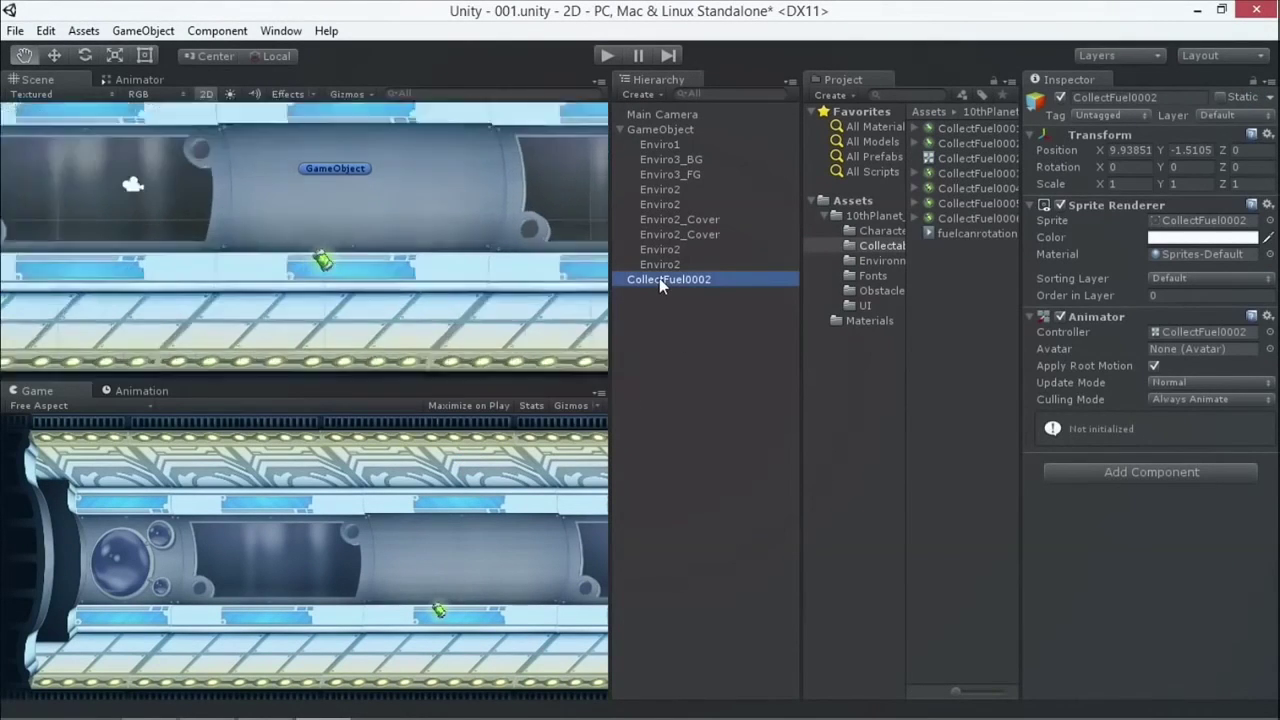
click(145, 55)
scroll(325, 362, down, 5)
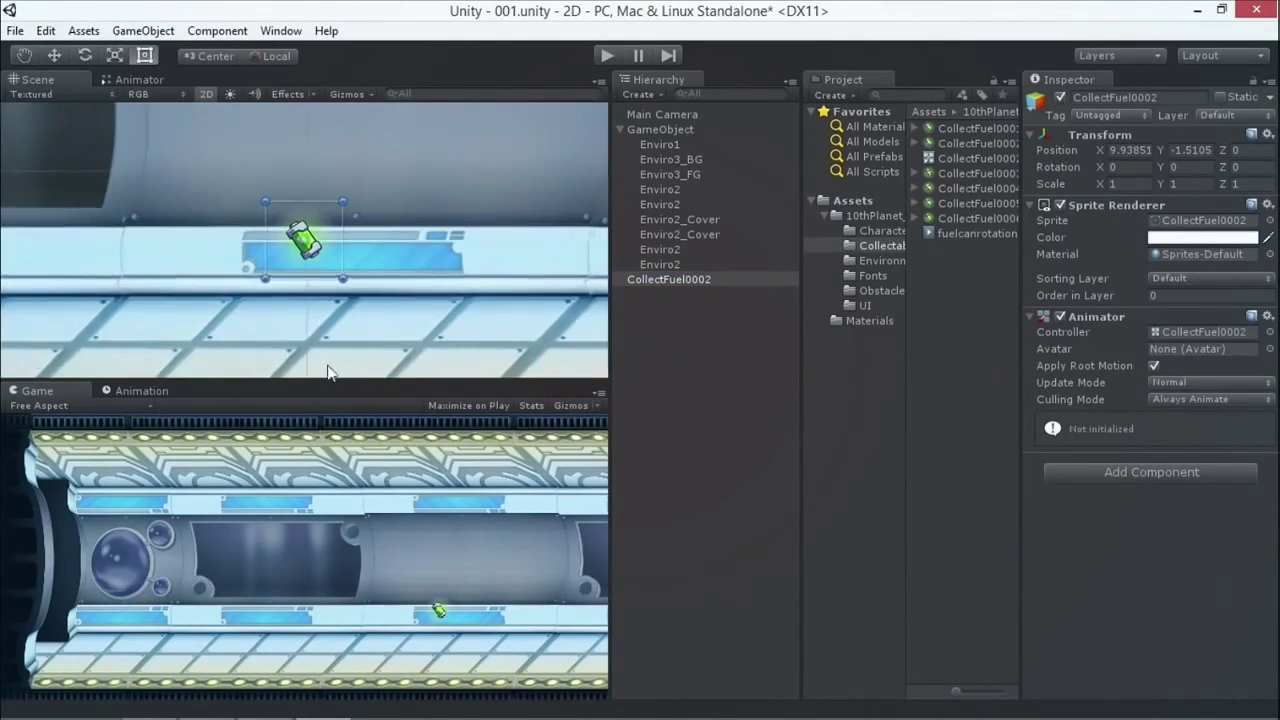
scroll(305, 246, up, 4)
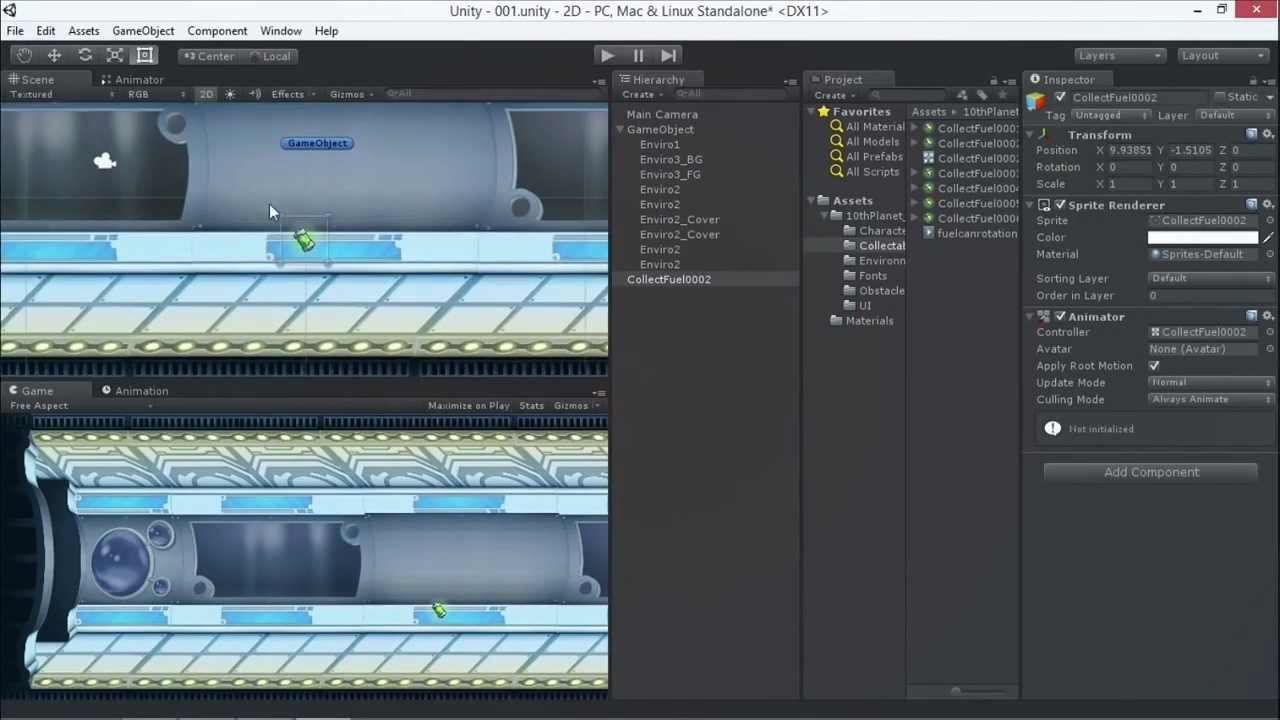
drag(338, 205, 290, 196)
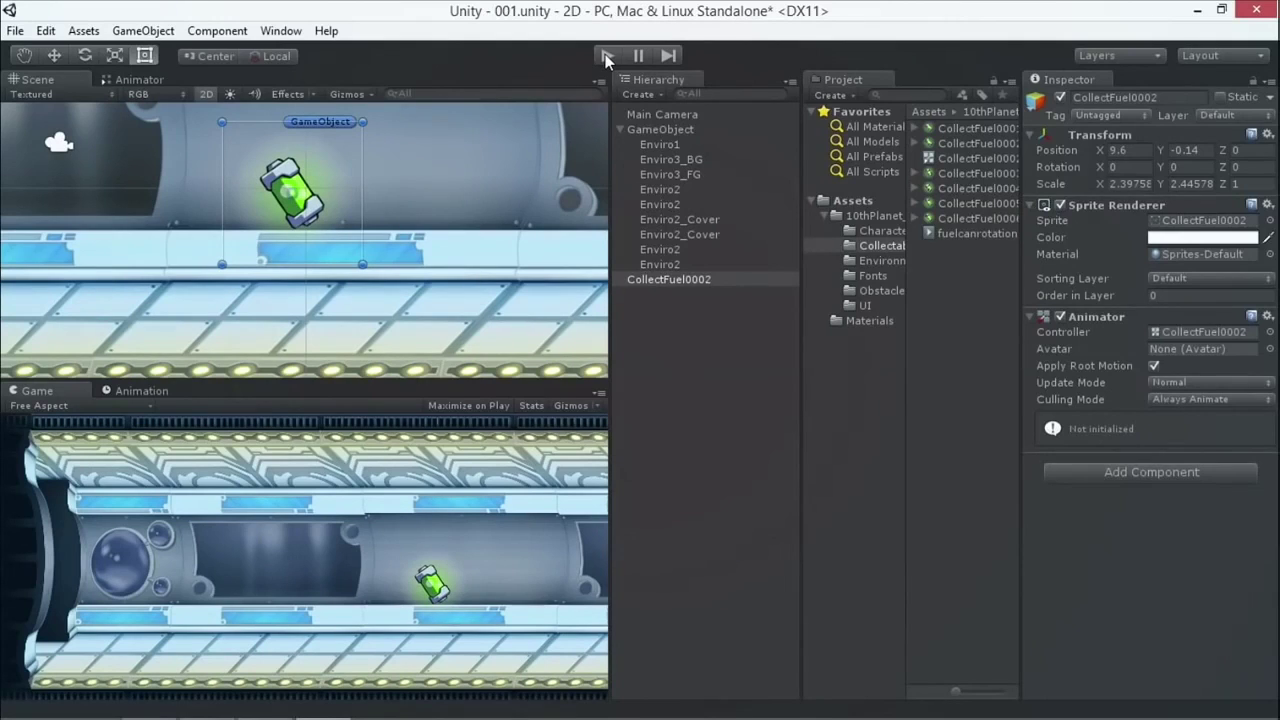
- Preview the spinning can in Play mode, then show its fuelcanrotation clip in the Animation window
click(606, 56)
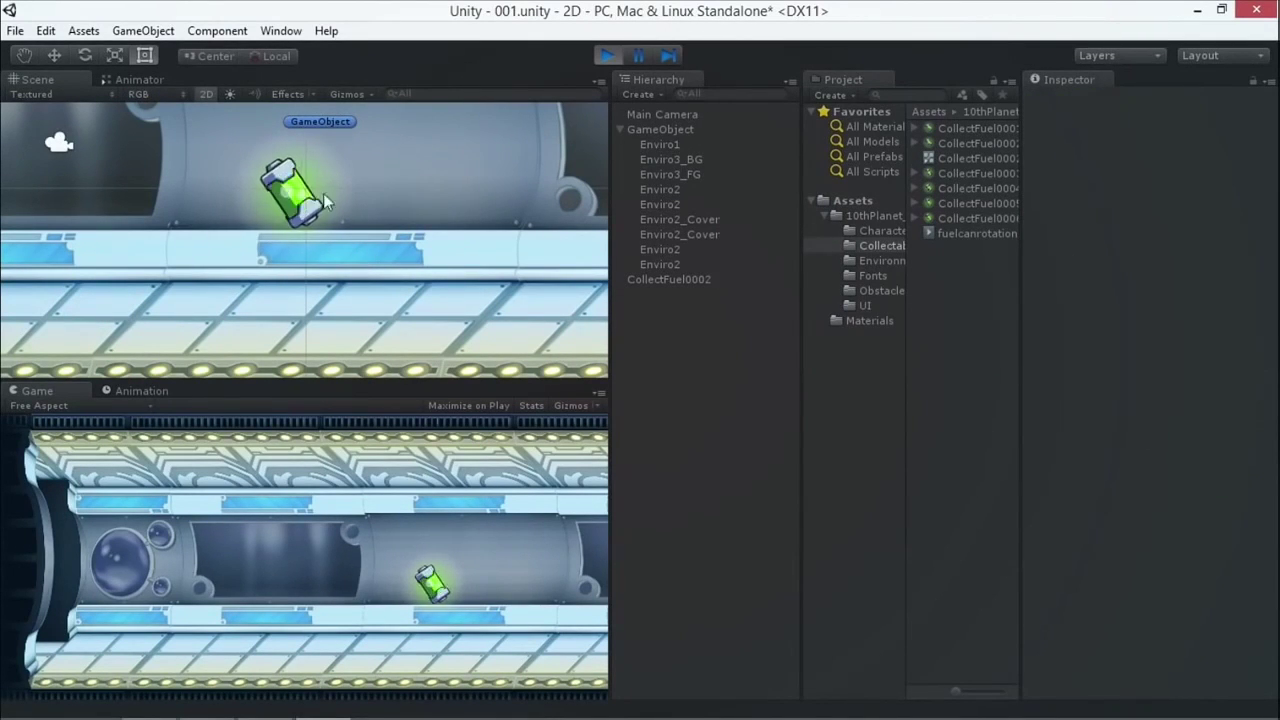
click(607, 56)
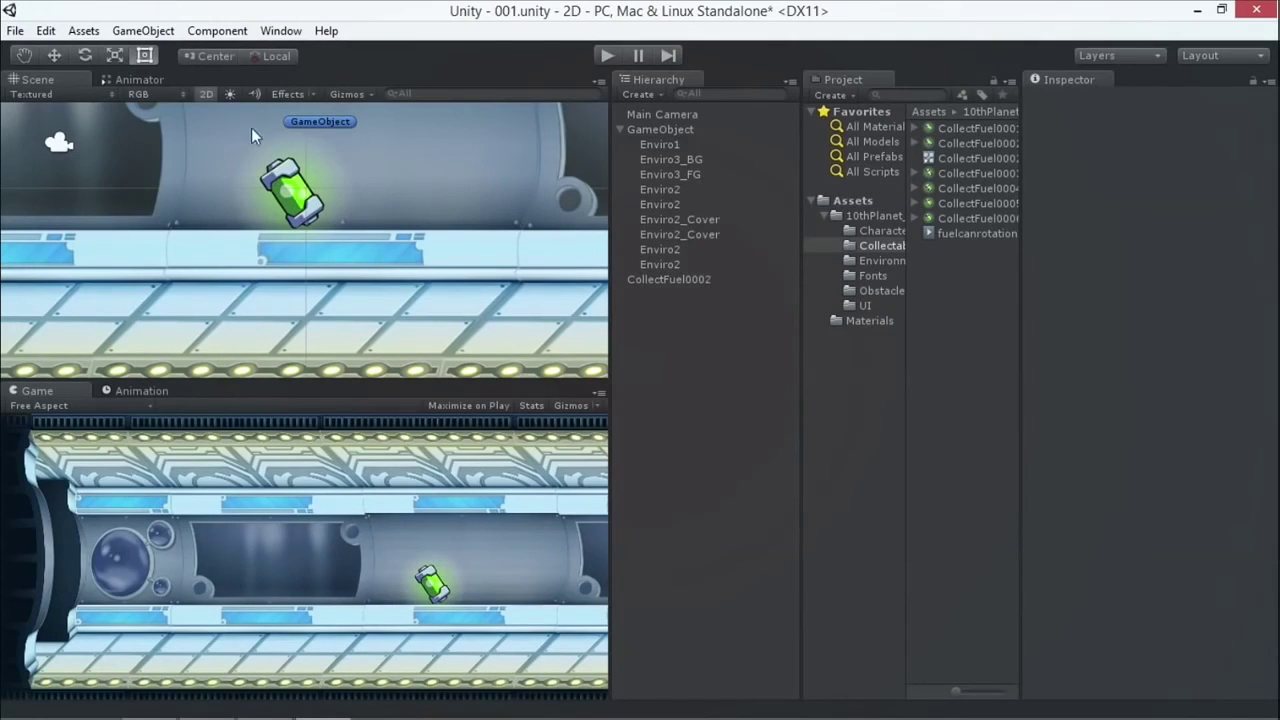
click(284, 184)
click(663, 281)
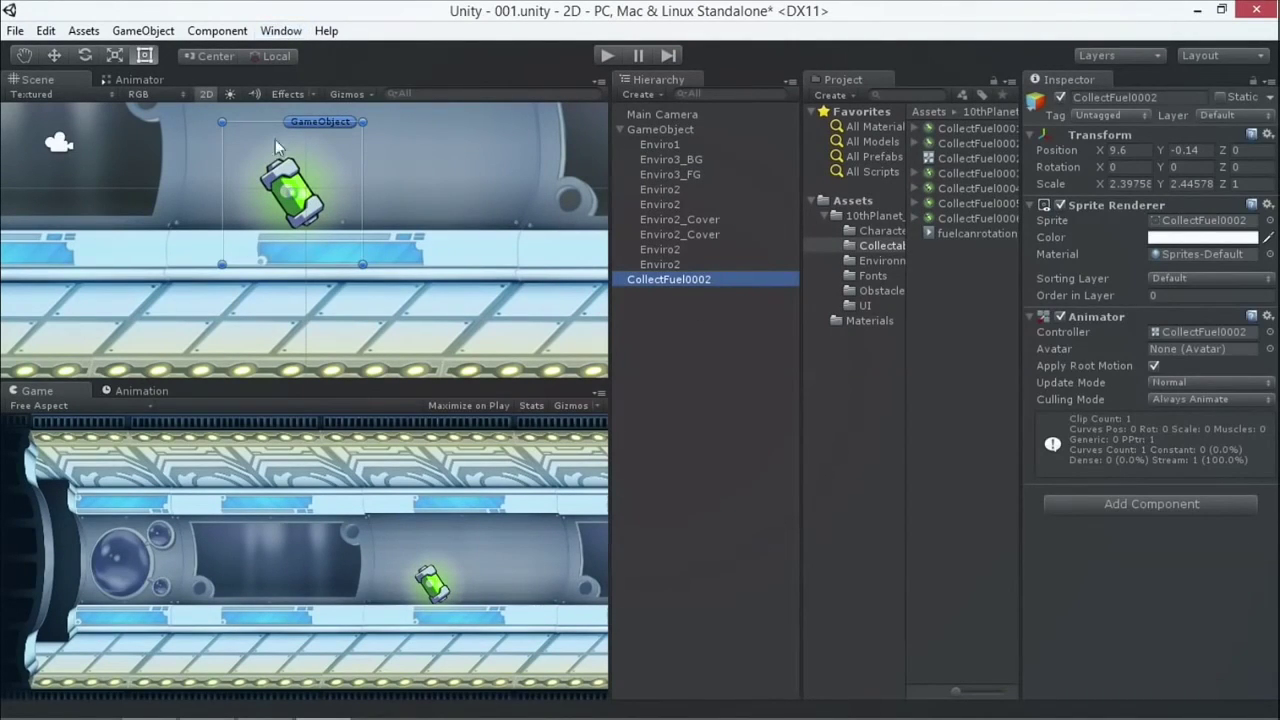
click(281, 31)
click(197, 235)
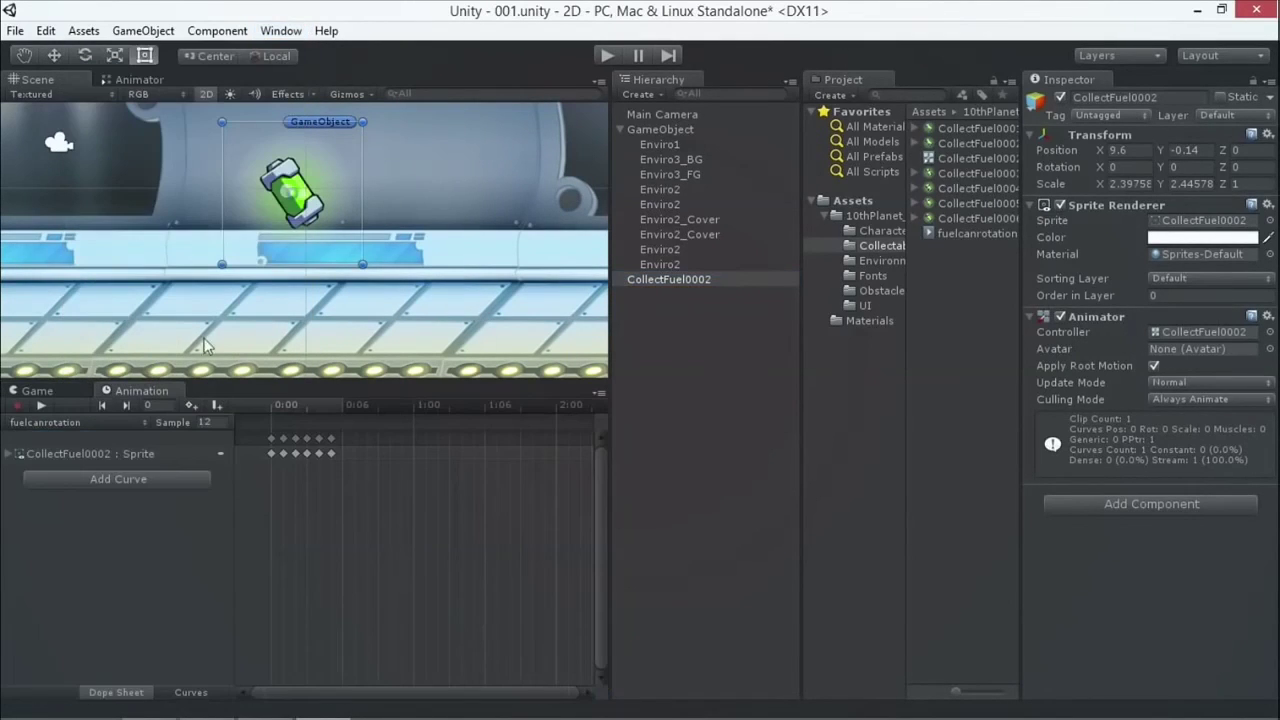
- Step through the fuelcanrotation sprite keyframes from the first frame to the last
mouse_move(280, 405)
mouse_down()
mouse_move(317, 406)
mouse_move(289, 409)
mouse_move(315, 408)
mouse_move(303, 414)
mouse_up()
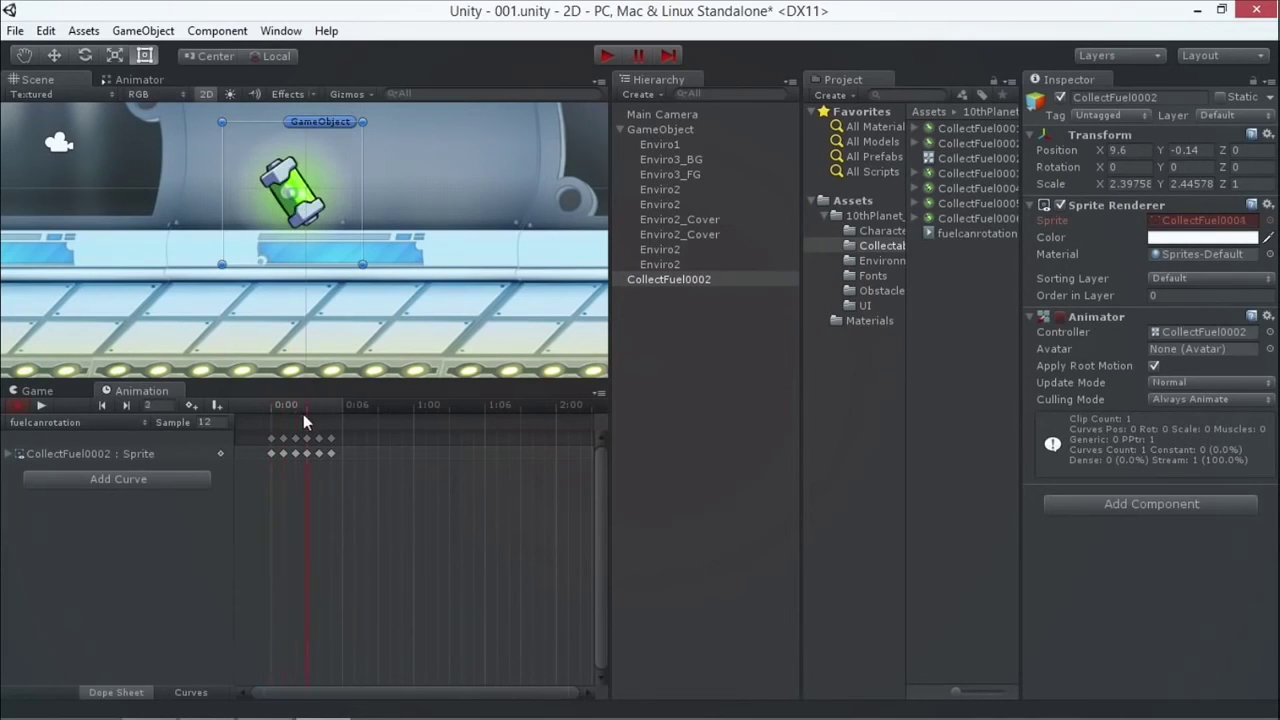
click(8, 454)
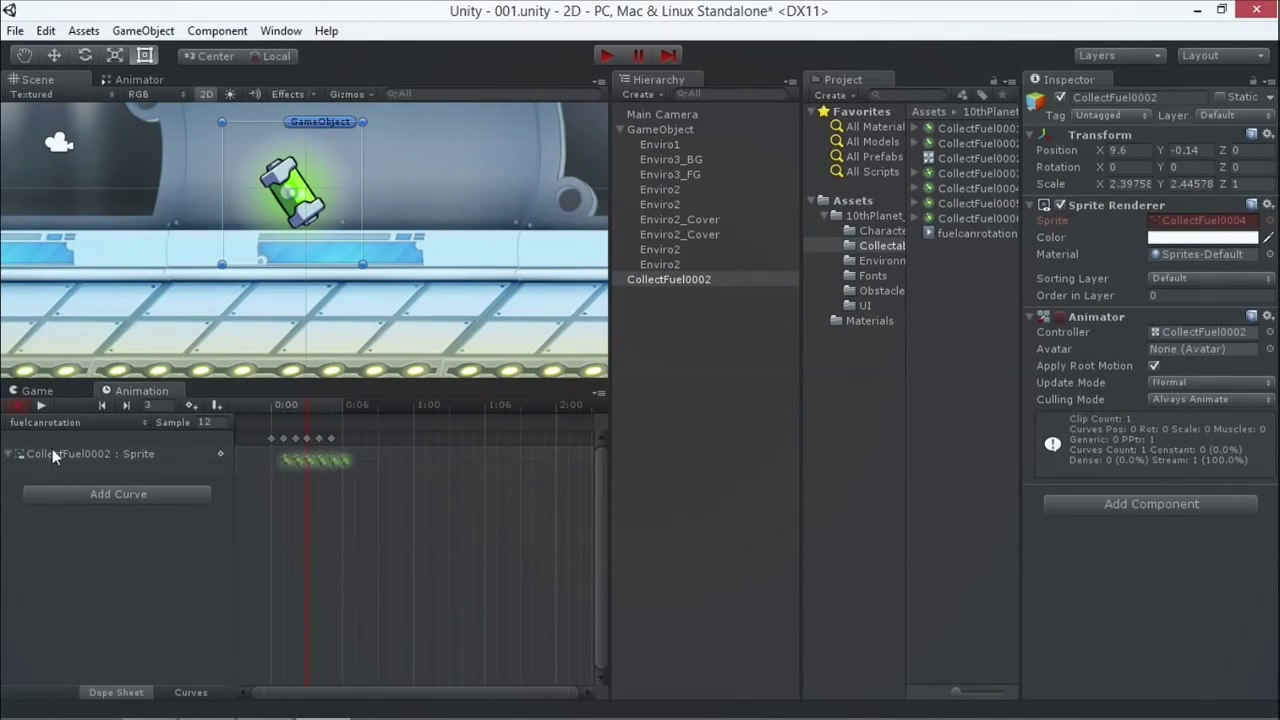
click(295, 440)
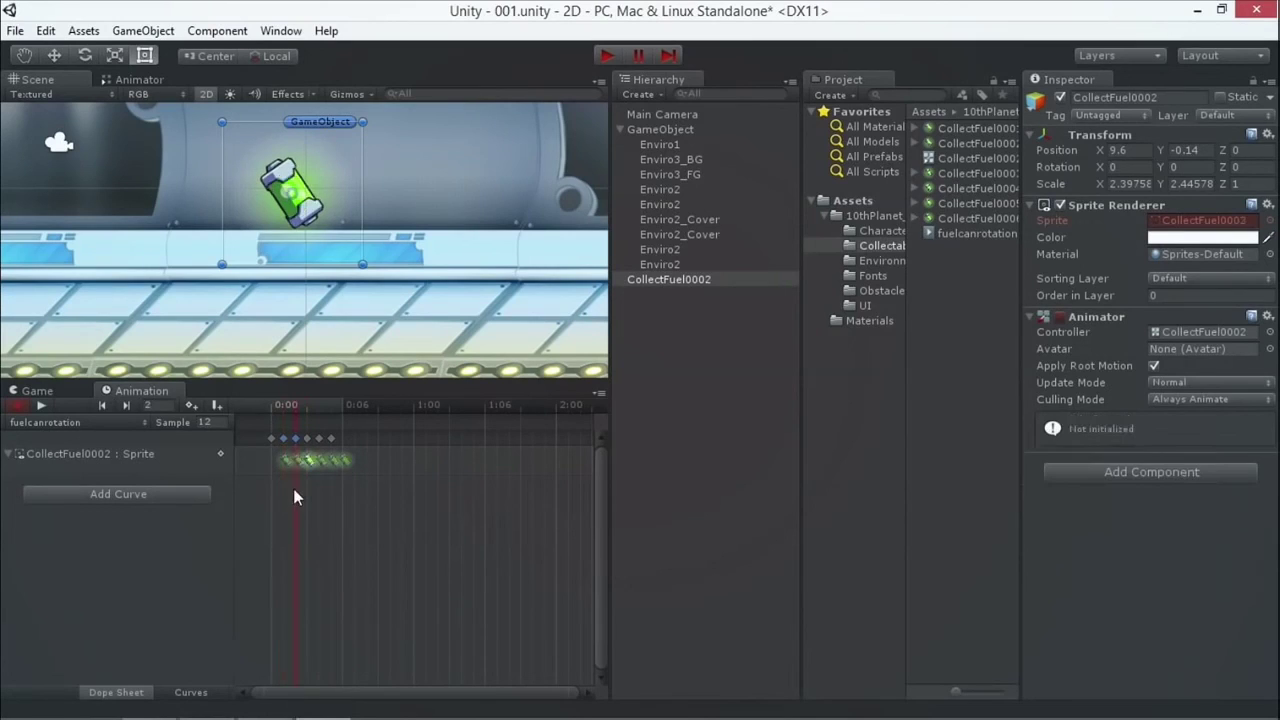
click(277, 461)
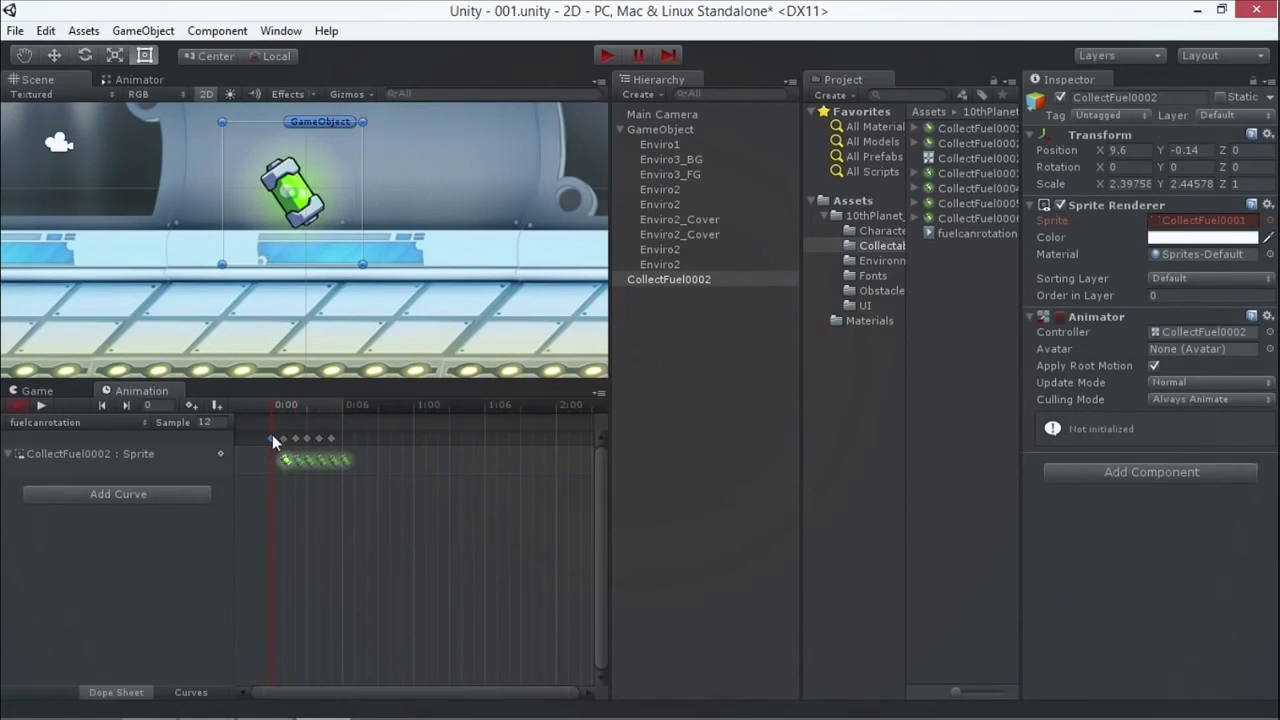
click(284, 461)
click(310, 462)
click(322, 462)
click(334, 462)
- Set the clip's sample rate to 24 and run the game to check the faster spin
click(218, 422)
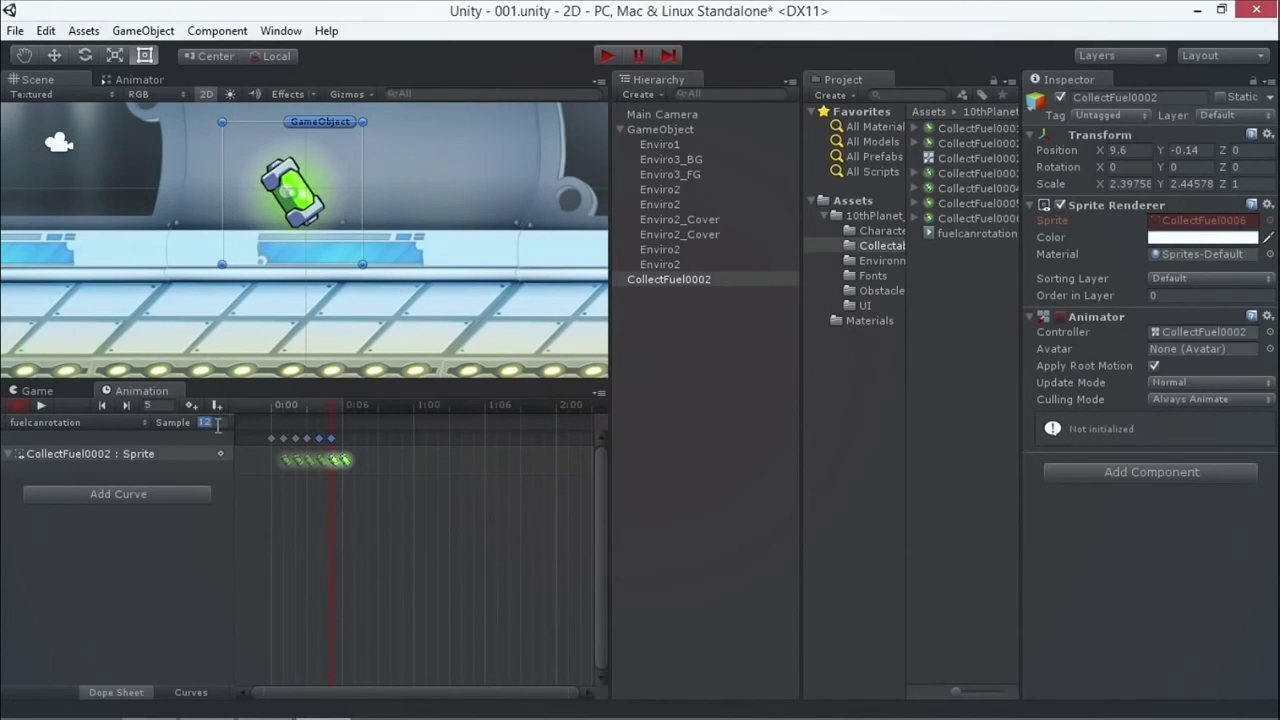
text(2)
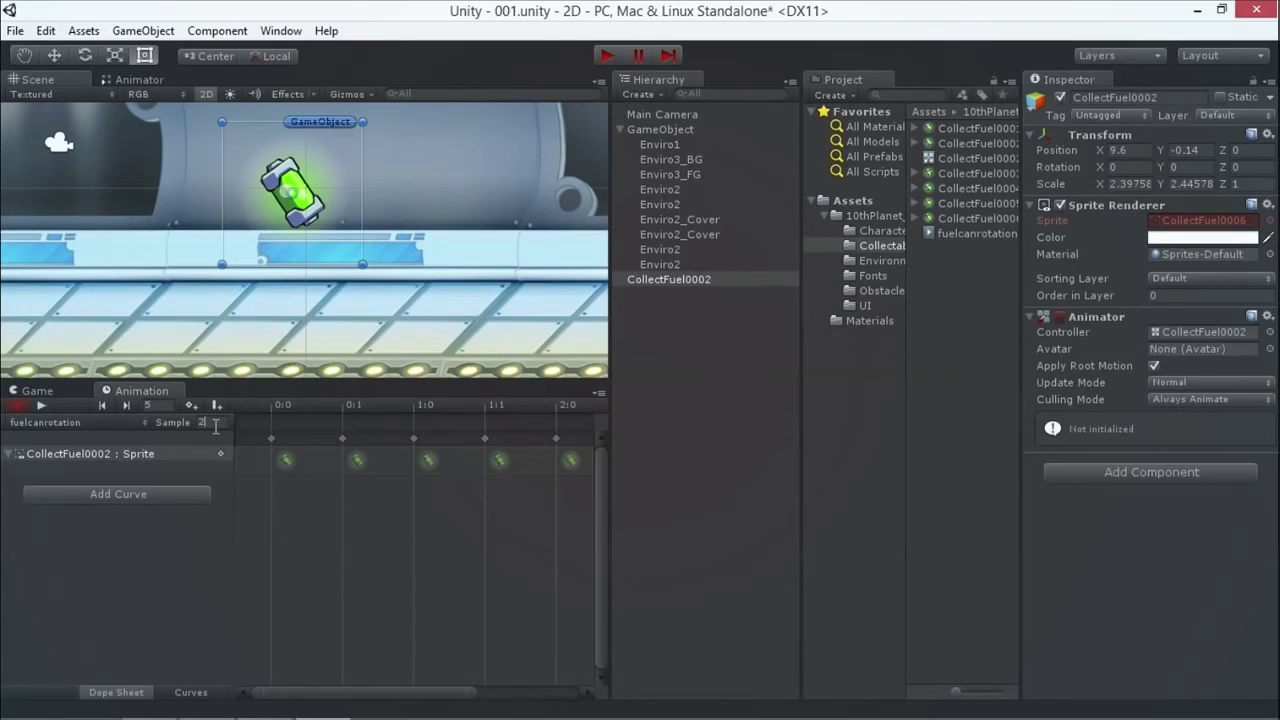
text(4)
click(607, 55)
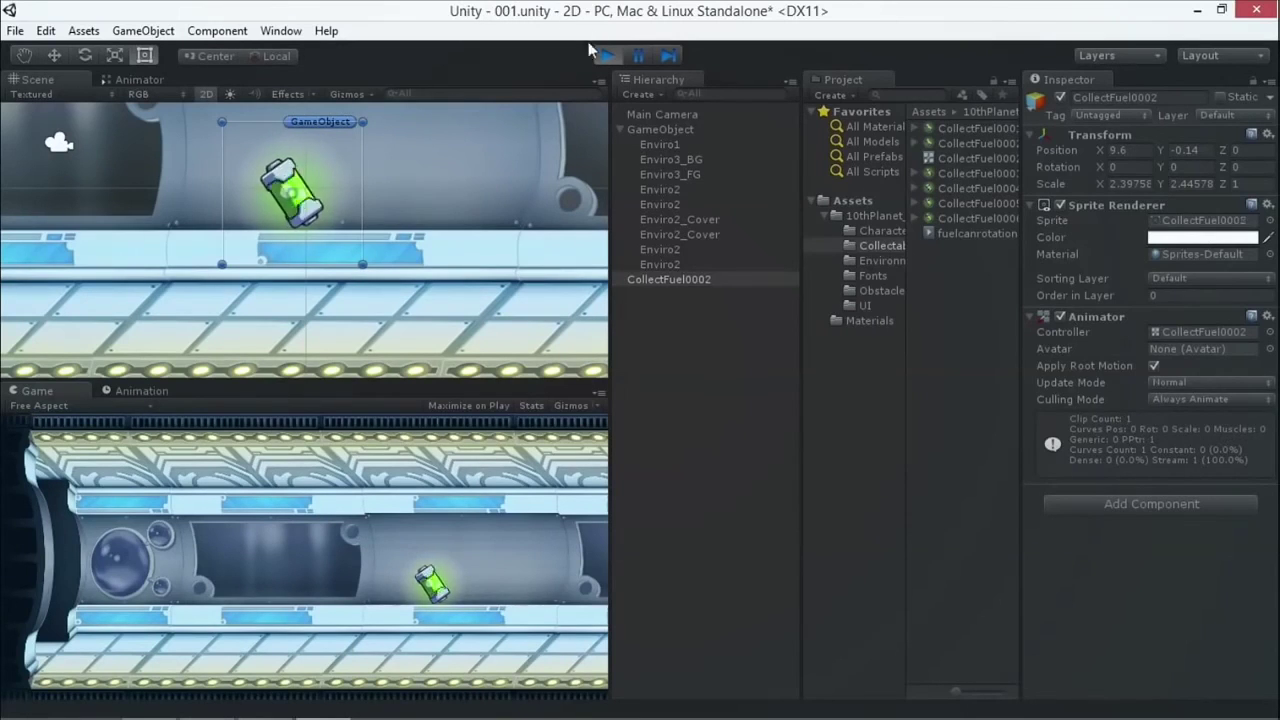
- Stop the game preview and zoom out the Scene view
click(607, 55)
scroll(250, 285, down, 3)
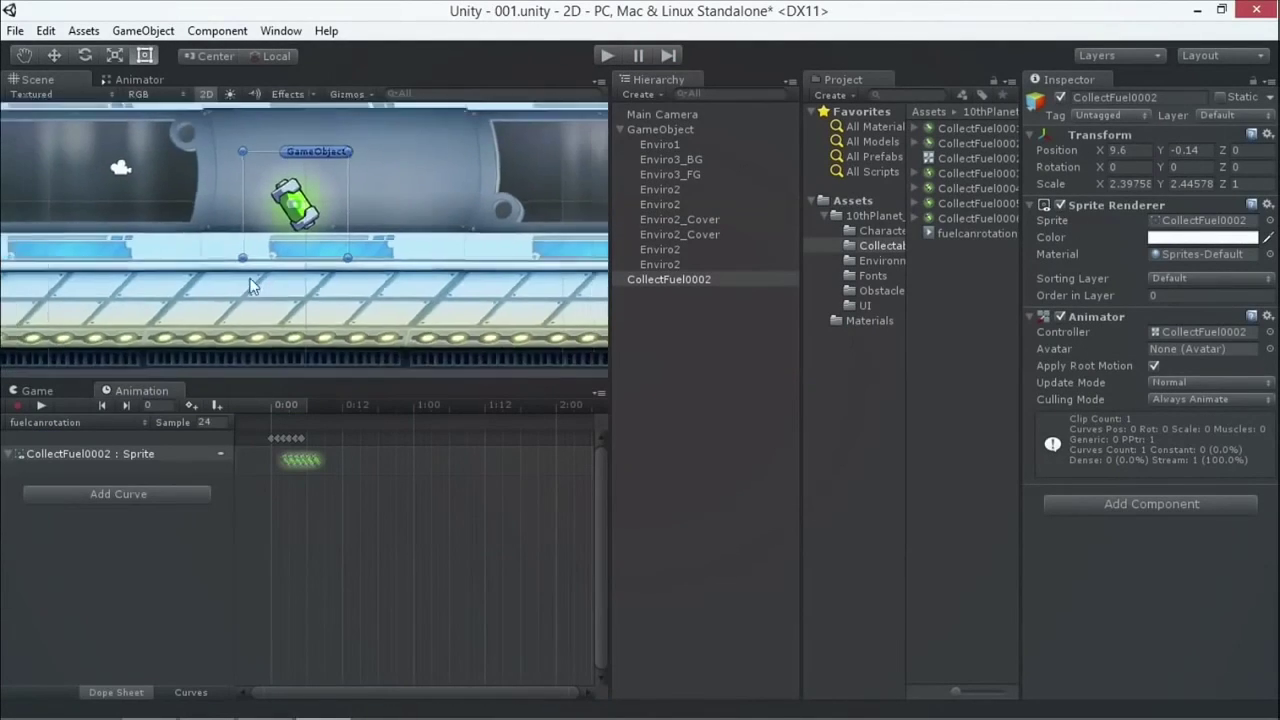
scroll(222, 208, down, 2)
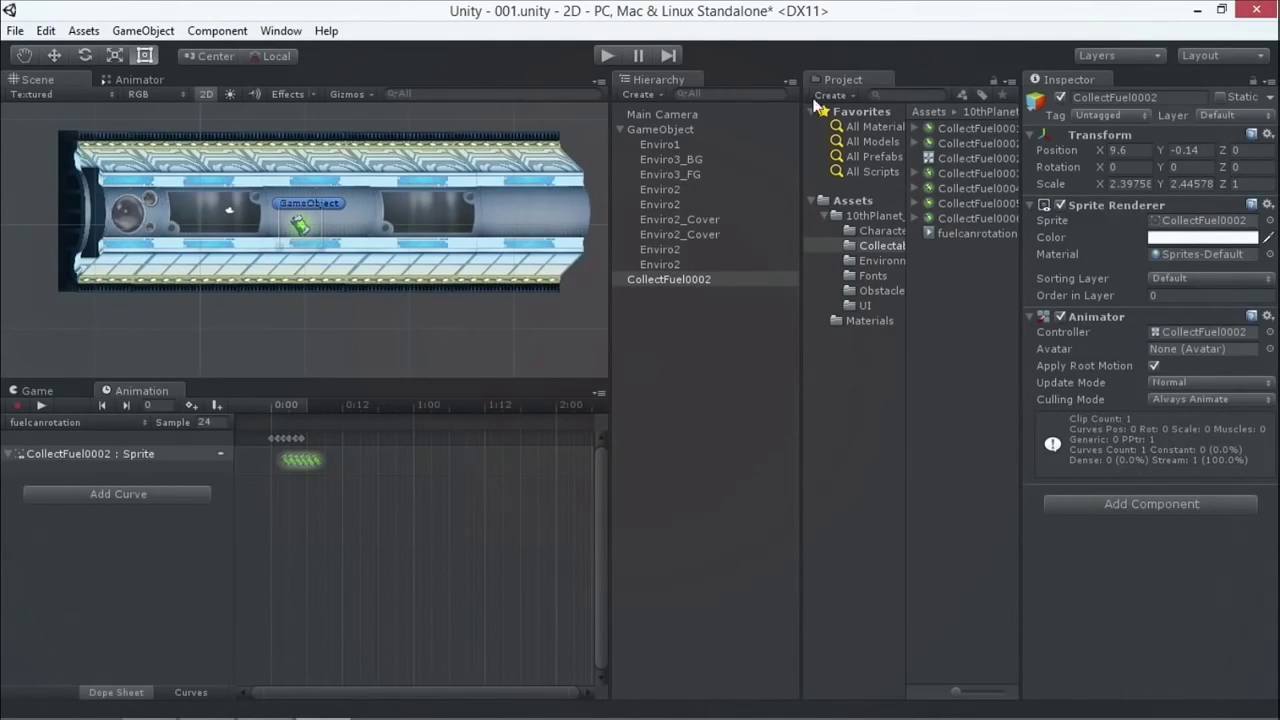
- Open the Obstacles folder and select the lazer animation clip
click(882, 290)
click(1008, 242)
scroll(1008, 242, down, 3)
click(949, 589)
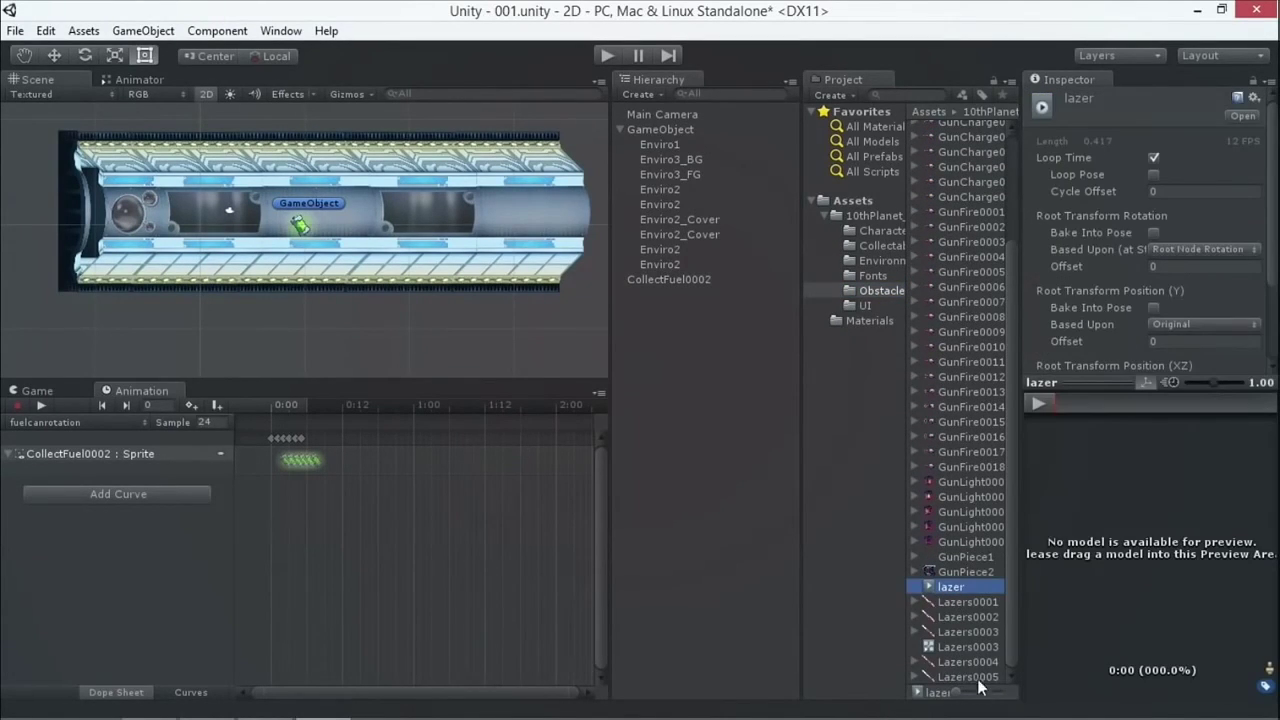